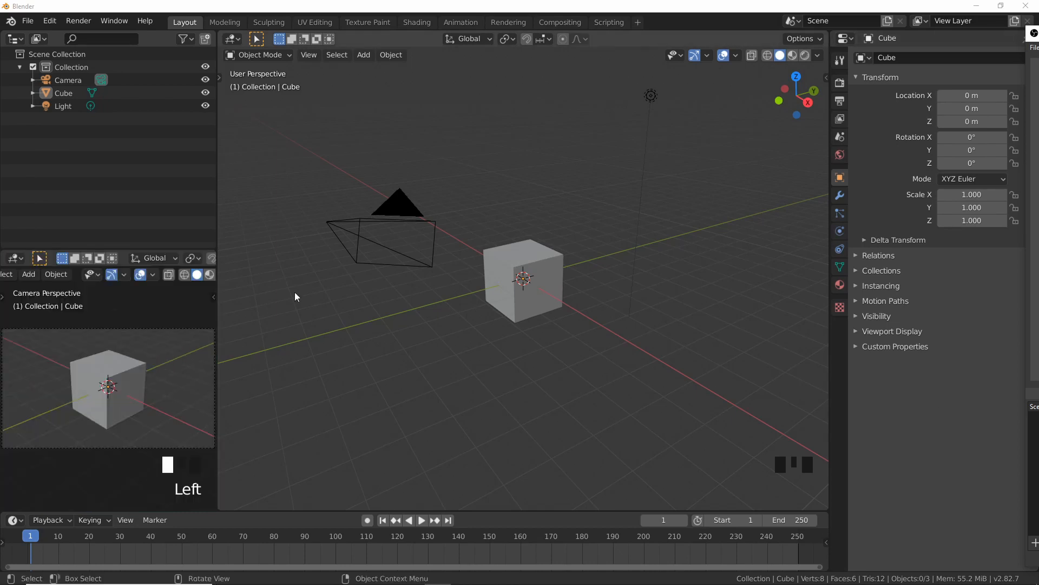
# Step: Delete the default cube and add a plane mesh in its place
pyautogui.click(529, 309)
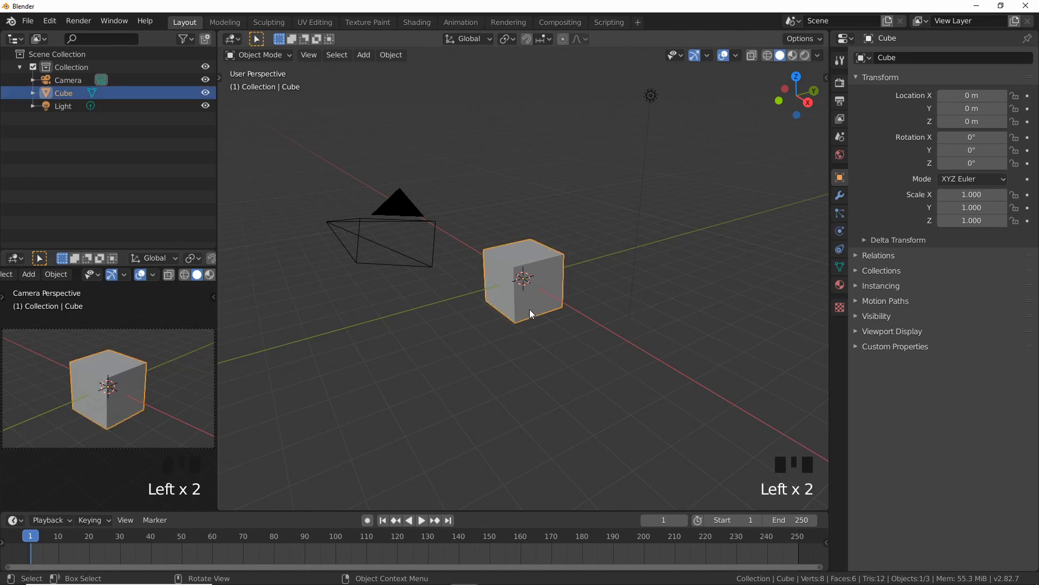
pyautogui.press('Delete')
pyautogui.hotkey('shift', 'a')
pyautogui.moveTo(503, 311)
pyautogui.click(573, 310)
pyautogui.scroll(2, 531, 311)
pyautogui.scroll(6, 534, 312)
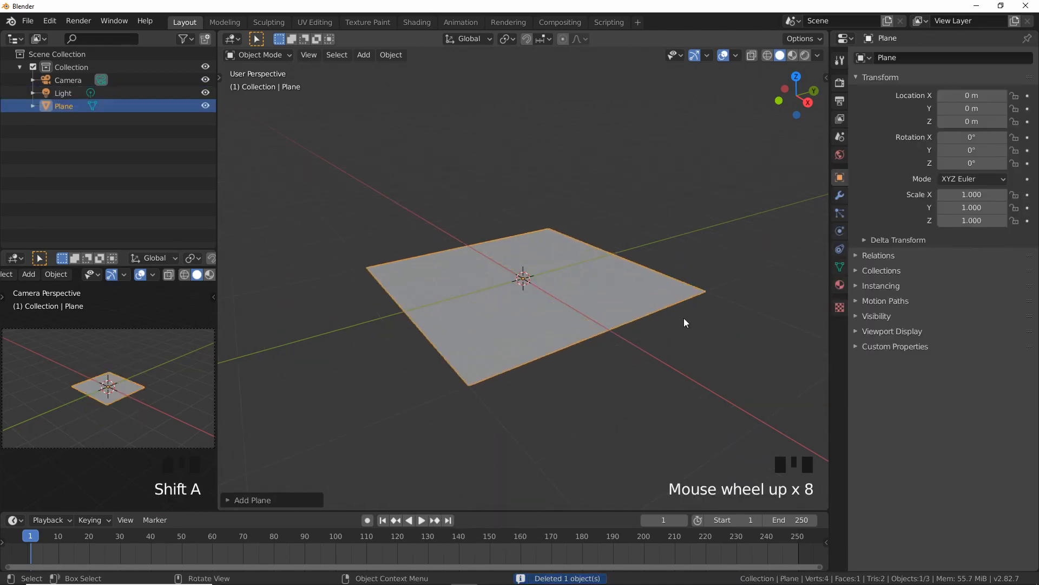
# Step: Add an emitter particle system to the plane and set its gravity field weight to 0
pyautogui.click(840, 213)
pyautogui.click(1027, 57)
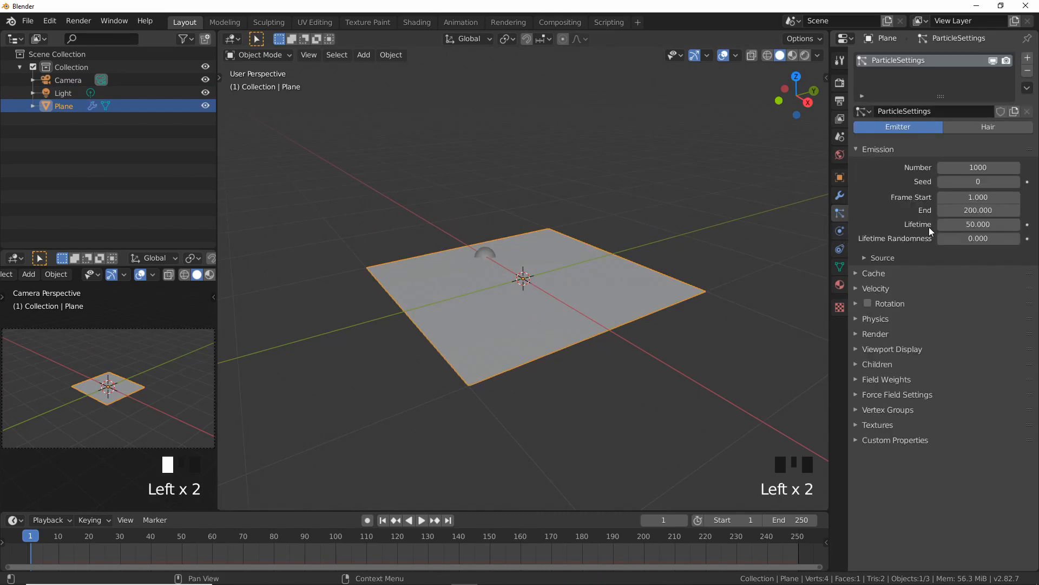
pyautogui.click(857, 379)
pyautogui.moveTo(1015, 414); pyautogui.dragTo(944, 414)
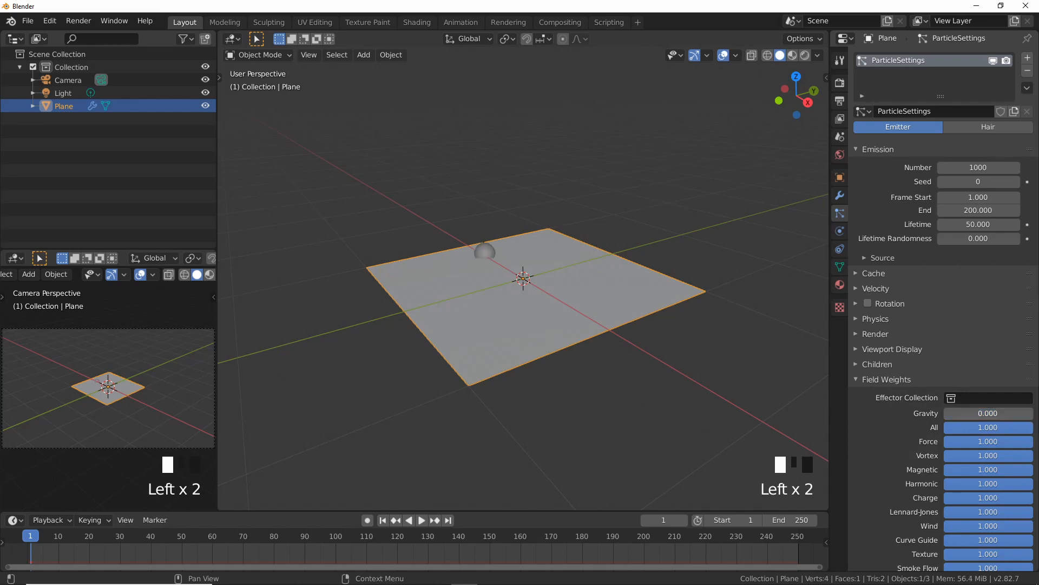
# Step: Play the animation and watch the particle emission from the front view
pyautogui.moveTo(510, 381); pyautogui.dragTo(515, 384, button='middle')
pyautogui.press('space')
pyautogui.scroll(-4, 590, 392)
pyautogui.moveTo(590, 391); pyautogui.dragTo(562, 382, button='middle')
pyautogui.press('KP_1')
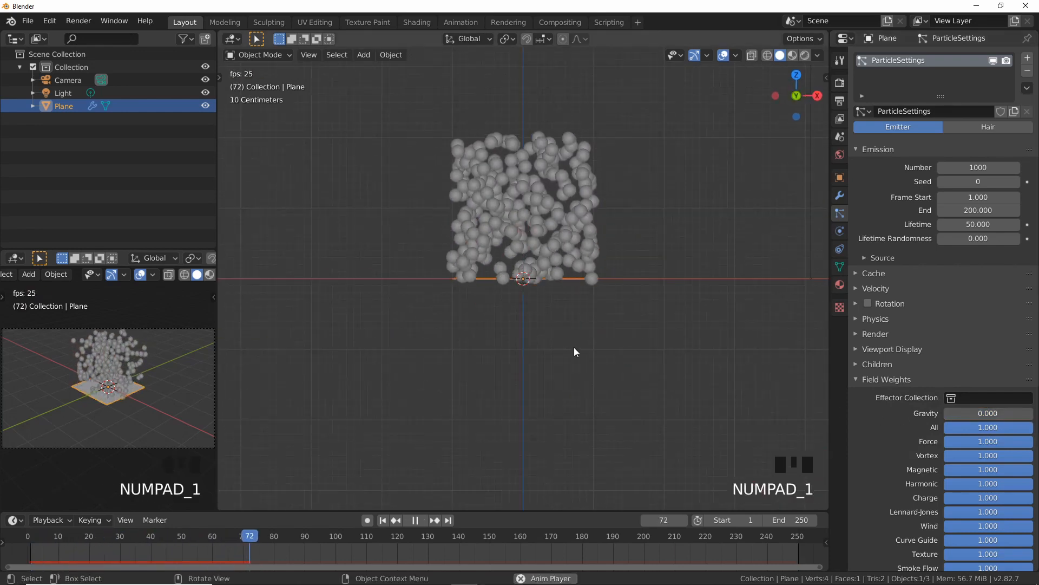
pyautogui.keyDown('shift'); pyautogui.moveTo(615, 279); pyautogui.dragTo(585, 349, button='middle'); pyautogui.keyUp('shift')
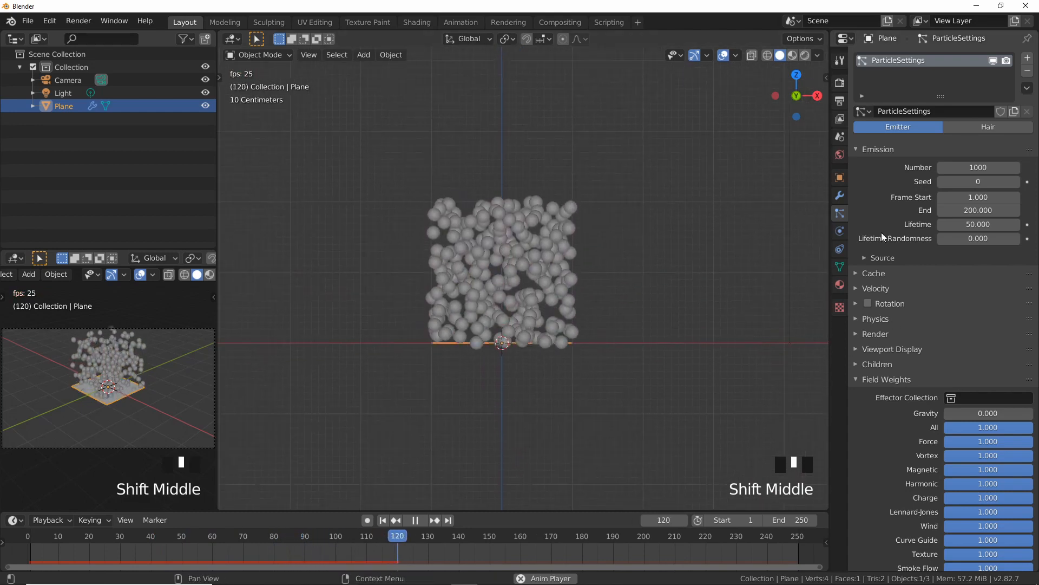
# Step: Collapse the field weights and open the particle system's velocity settings
pyautogui.click(856, 380)
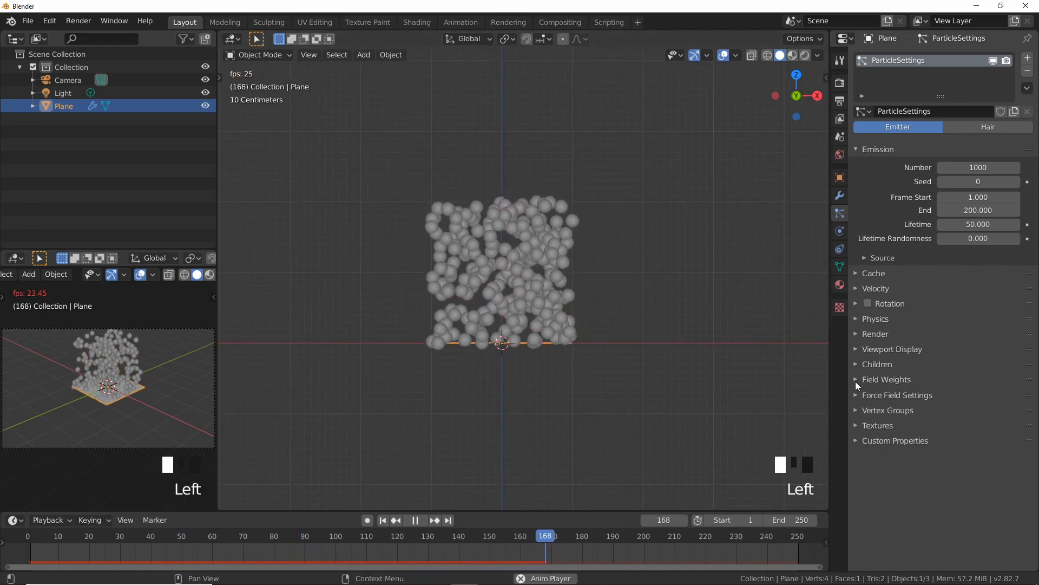
pyautogui.click(855, 287)
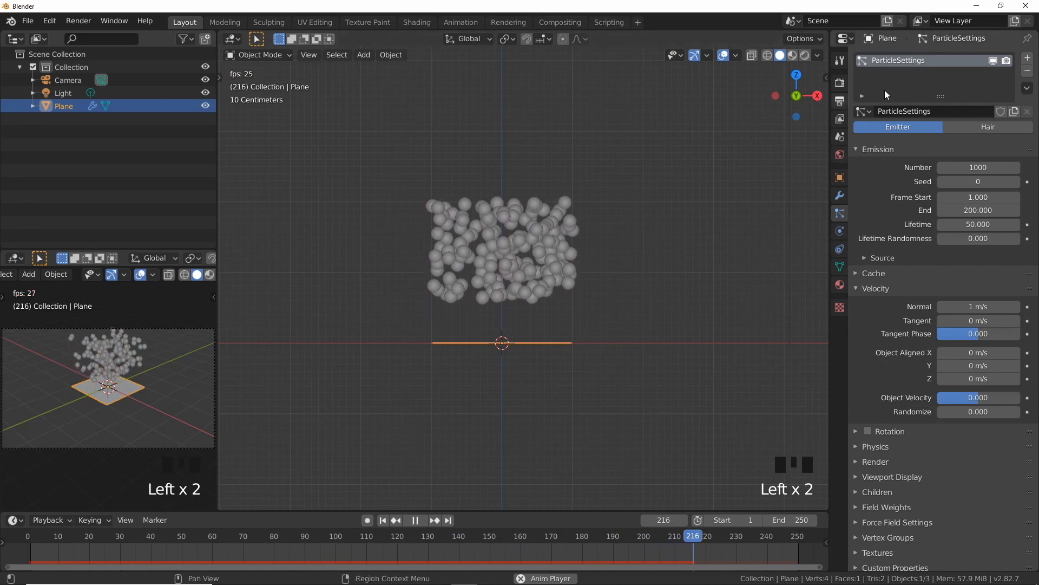
pyautogui.scroll(-3, 910, 317)
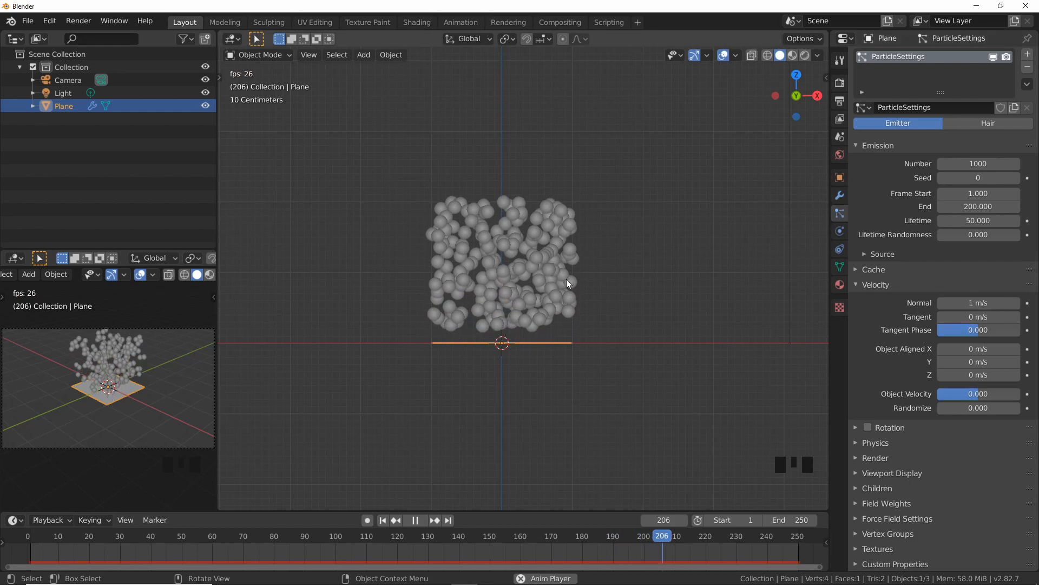
# Step: Enter Edit Mode on the plane and display its face normals with a size of 0.76
pyautogui.moveTo(698, 303); pyautogui.dragTo(635, 348, button='middle')
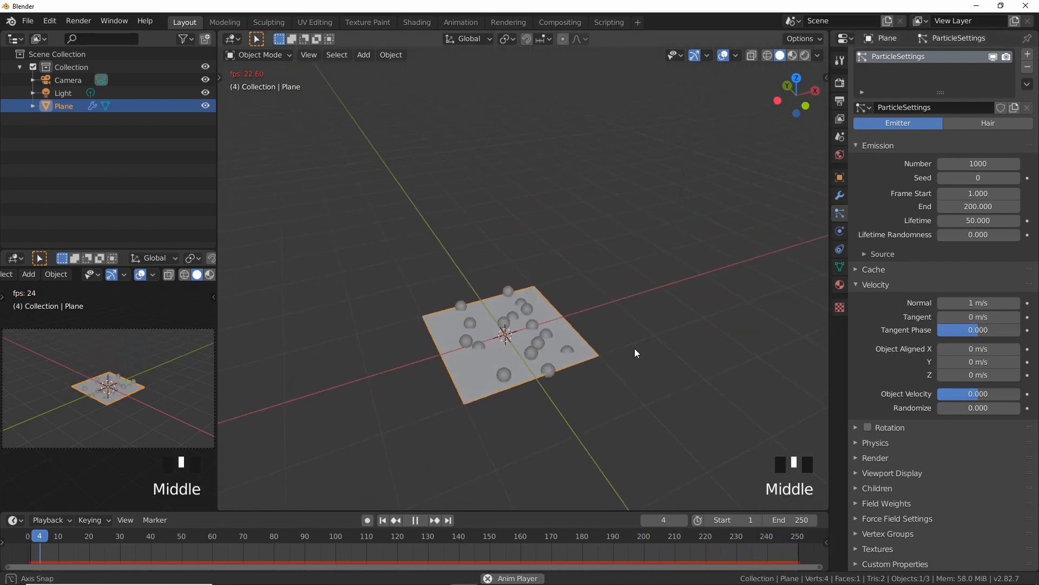
pyautogui.press('Tab')
pyautogui.scroll(3, 568, 352)
pyautogui.keyDown('shift'); pyautogui.moveTo(569, 359); pyautogui.dragTo(587, 297, button='middle'); pyautogui.keyUp('shift')
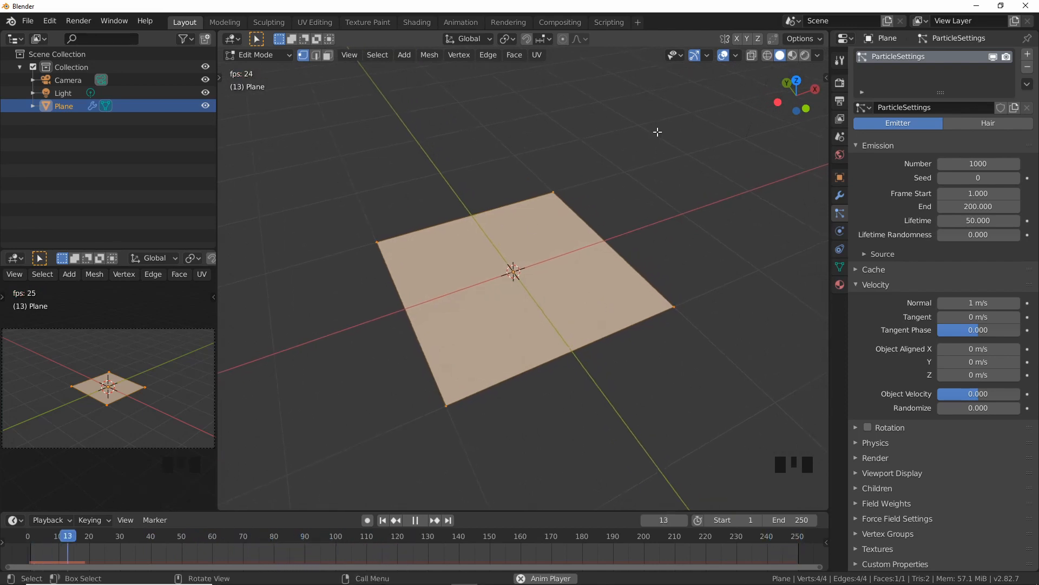
pyautogui.click(706, 55)
pyautogui.click(738, 55)
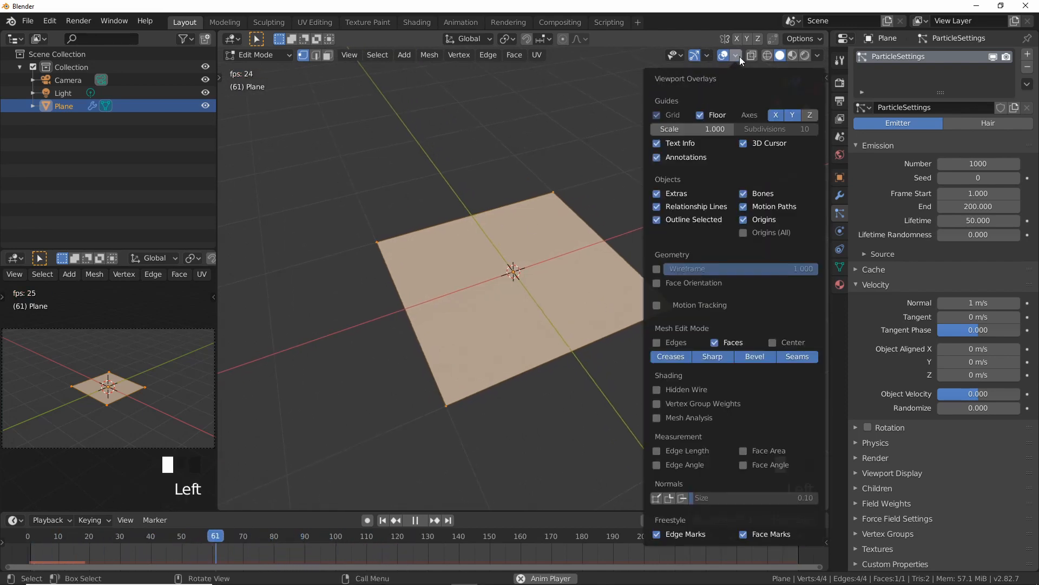
pyautogui.click(683, 498)
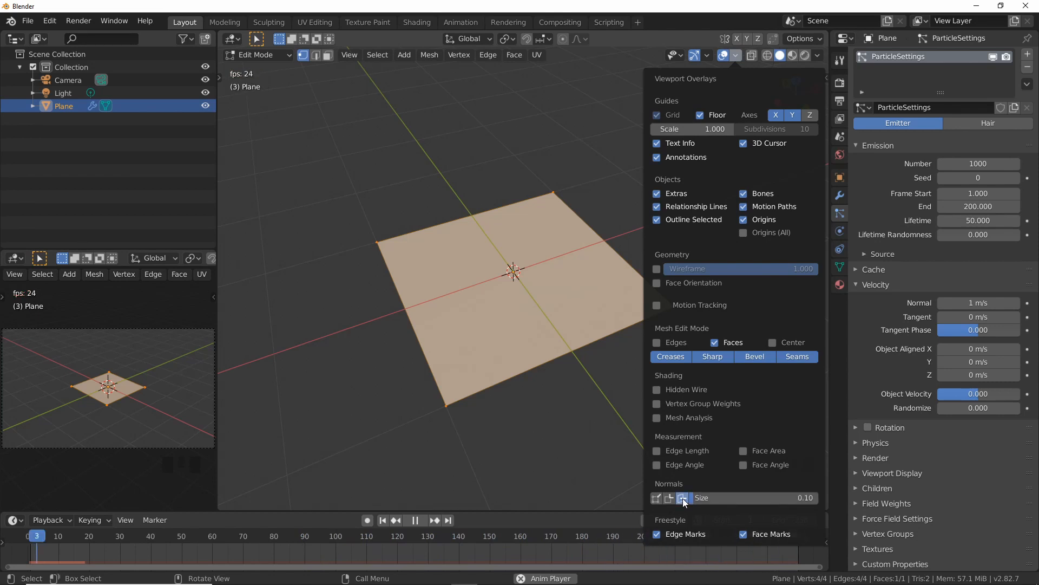
pyautogui.moveTo(699, 498); pyautogui.dragTo(720, 498)
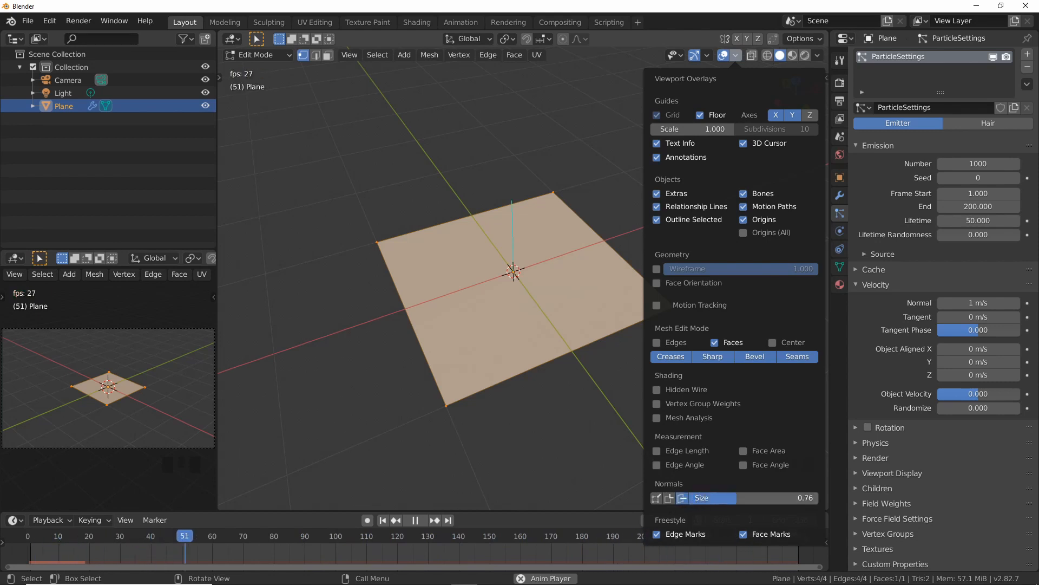
# Step: Examine the plane's face normal in Edit Mode and compare it with the particles' direction in Object Mode
pyautogui.moveTo(424, 408); pyautogui.dragTo(513, 332, button='middle')
pyautogui.moveTo(554, 279); pyautogui.dragTo(568, 276, button='middle')
pyautogui.moveTo(479, 295); pyautogui.dragTo(480, 321, button='middle')
pyautogui.press('Tab')
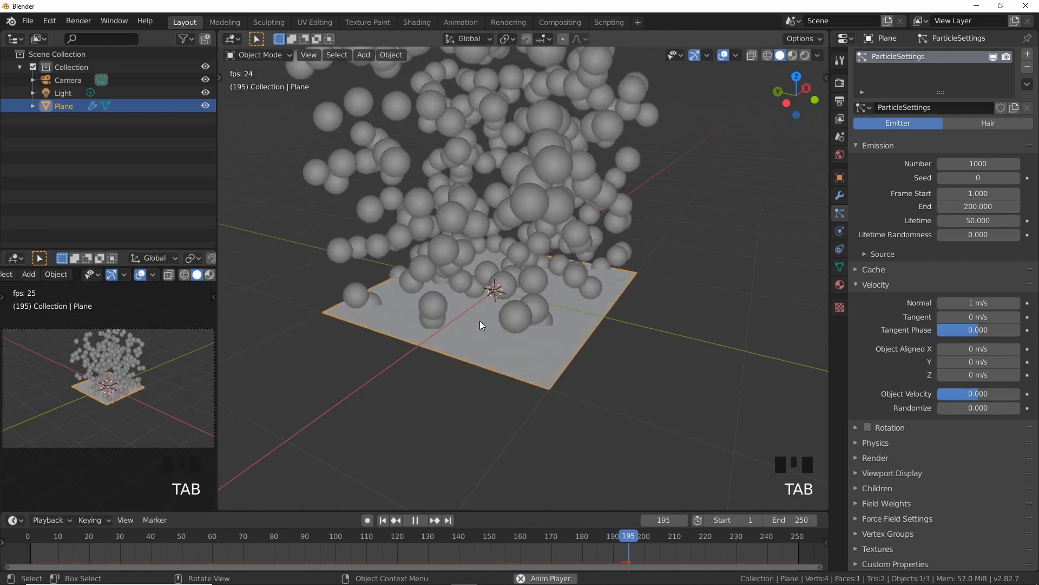
pyautogui.scroll(-4, 542, 339)
pyautogui.moveTo(541, 339); pyautogui.dragTo(532, 341, button='middle')
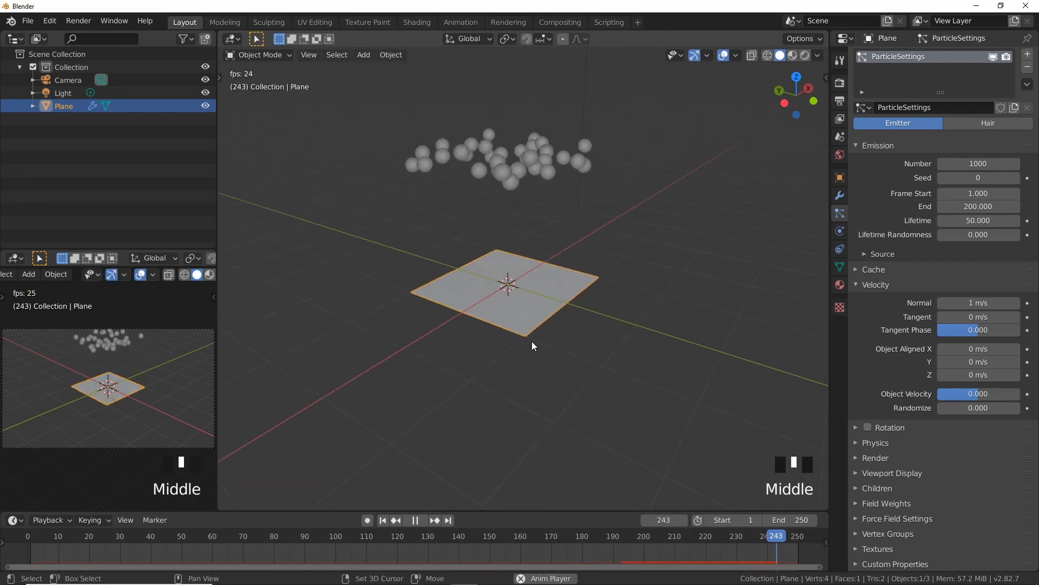
# Step: Add a monkey mesh at the plane's location
pyautogui.hotkey('shift', 'a')
pyautogui.moveTo(529, 339)
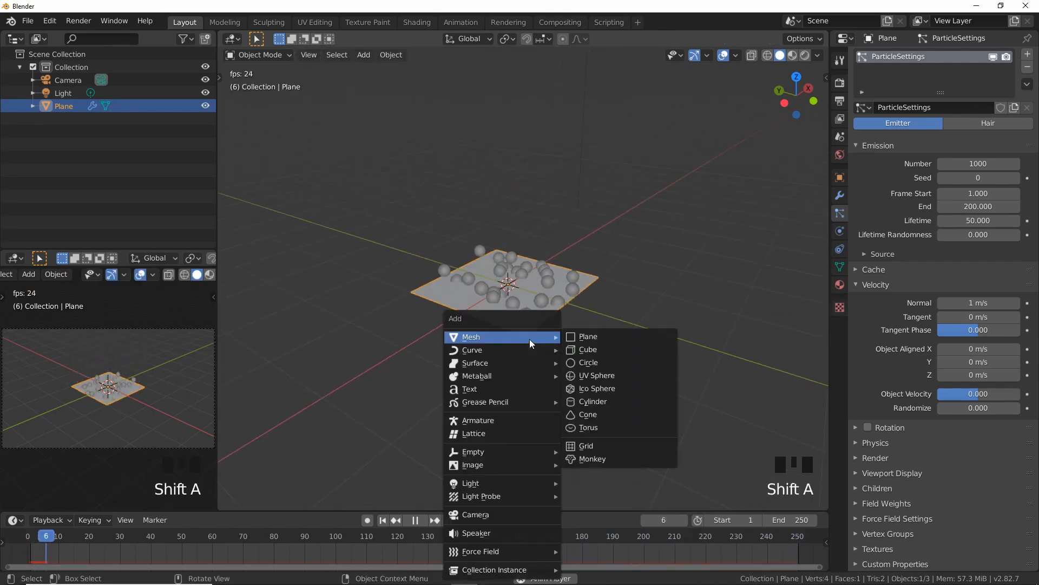
pyautogui.click(606, 460)
pyautogui.moveTo(550, 337); pyautogui.dragTo(544, 319, button='middle')
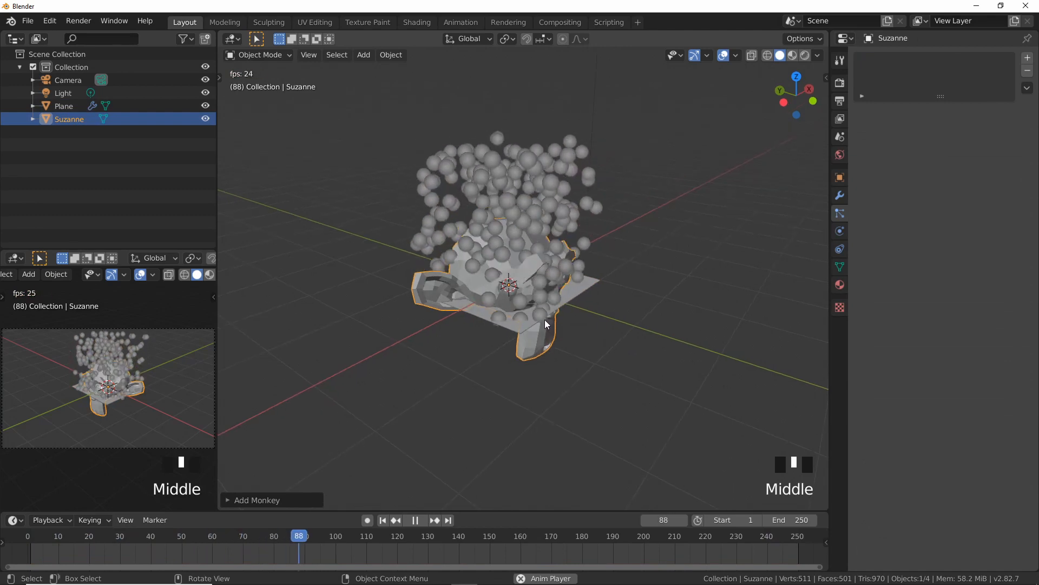
# Step: Isolate the monkey in local view and examine its face normals from several angles in Edit Mode
pyautogui.press('KP_Divide')
pyautogui.press('Tab')
pyautogui.scroll(-2, 508, 305)
pyautogui.moveTo(509, 304); pyautogui.dragTo(563, 217, button='middle')
pyautogui.scroll(2, 533, 292)
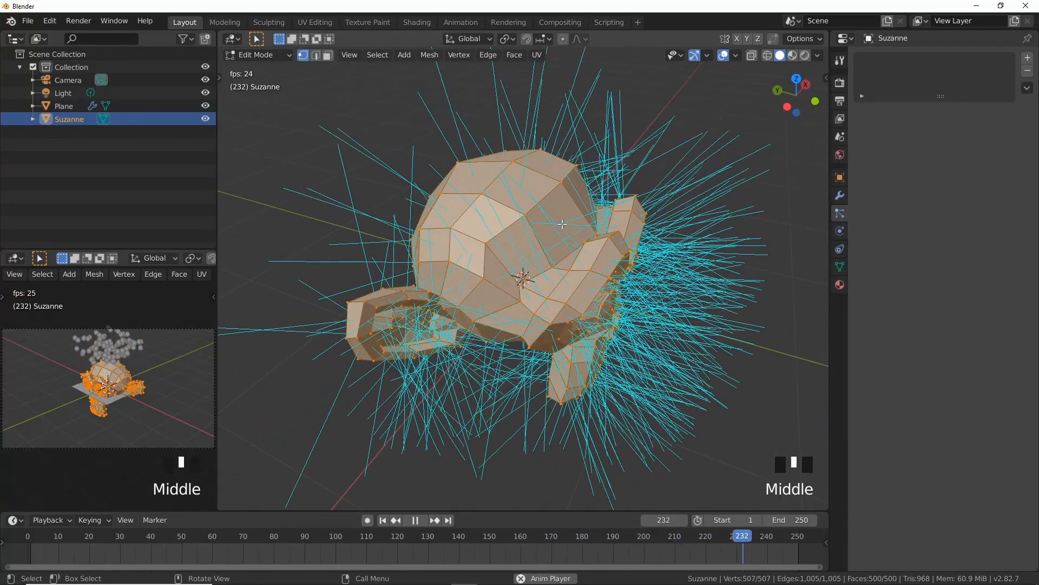
pyautogui.moveTo(498, 240); pyautogui.dragTo(578, 200, button='middle')
pyautogui.moveTo(491, 234); pyautogui.dragTo(537, 198, button='middle')
pyautogui.moveTo(567, 118); pyautogui.dragTo(547, 232, button='middle')
# Step: Delete the monkey in Object Mode and leave local view
pyautogui.press('Tab')
pyautogui.press('x')
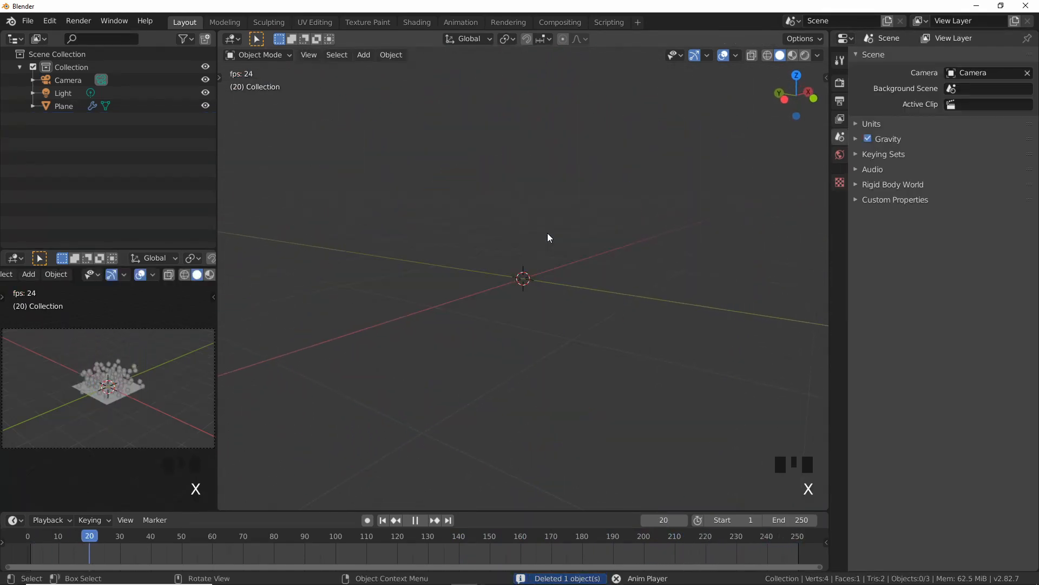
pyautogui.press('KP_Divide')
# Step: Select the plane and examine its face normal in Edit Mode
pyautogui.click(551, 299)
pyautogui.press('Tab')
pyautogui.scroll(3, 552, 299)
pyautogui.moveTo(551, 299); pyautogui.dragTo(567, 328, button='middle')
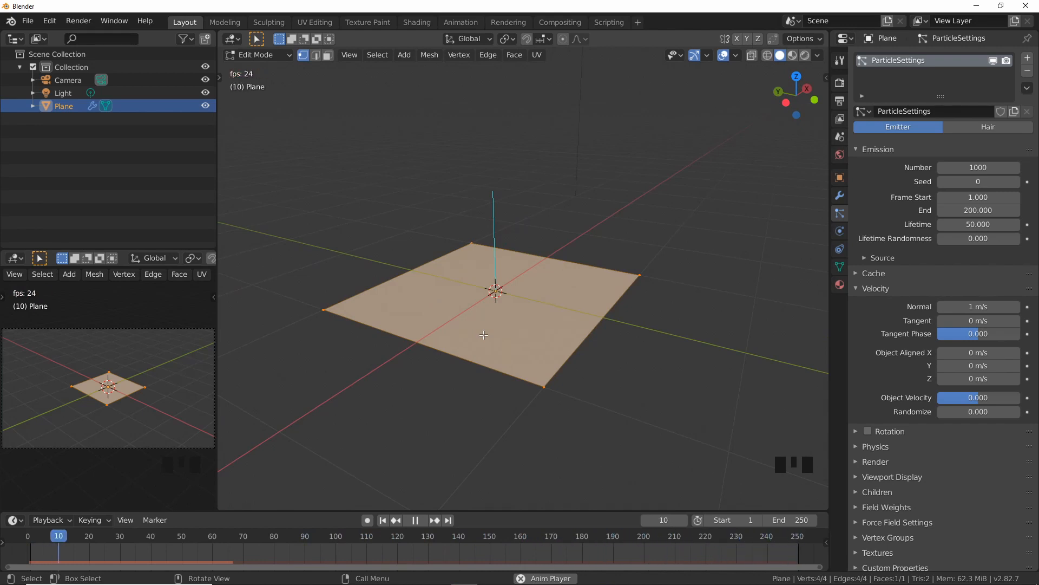
pyautogui.moveTo(485, 225); pyautogui.dragTo(567, 321, button='middle')
# Step: Return to Object Mode and watch the particles leave the plane along its normal
pyautogui.press('Tab')
pyautogui.scroll(-2, 529, 310)
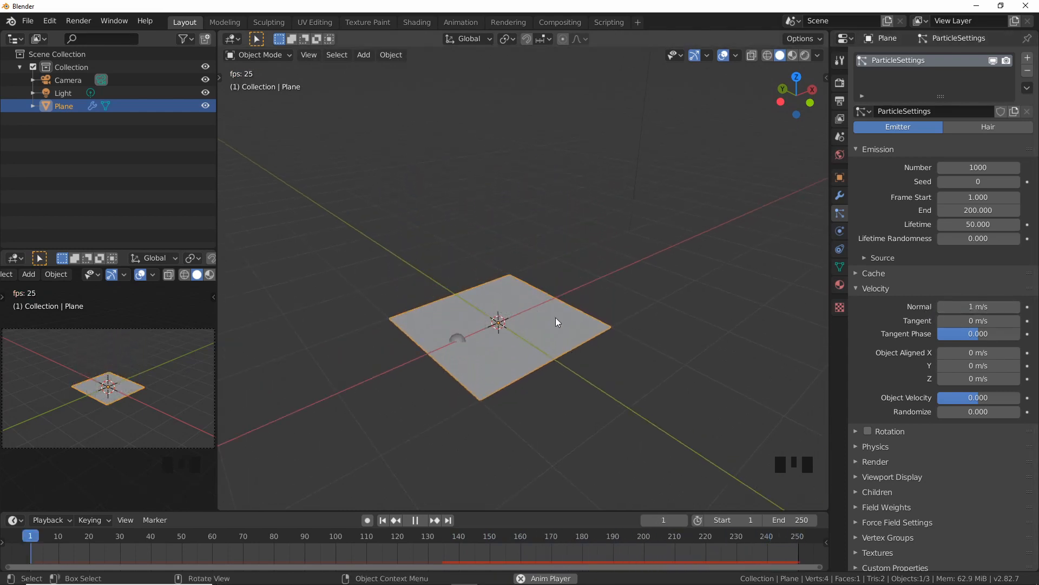
pyautogui.moveTo(560, 323); pyautogui.dragTo(542, 301, button='middle')
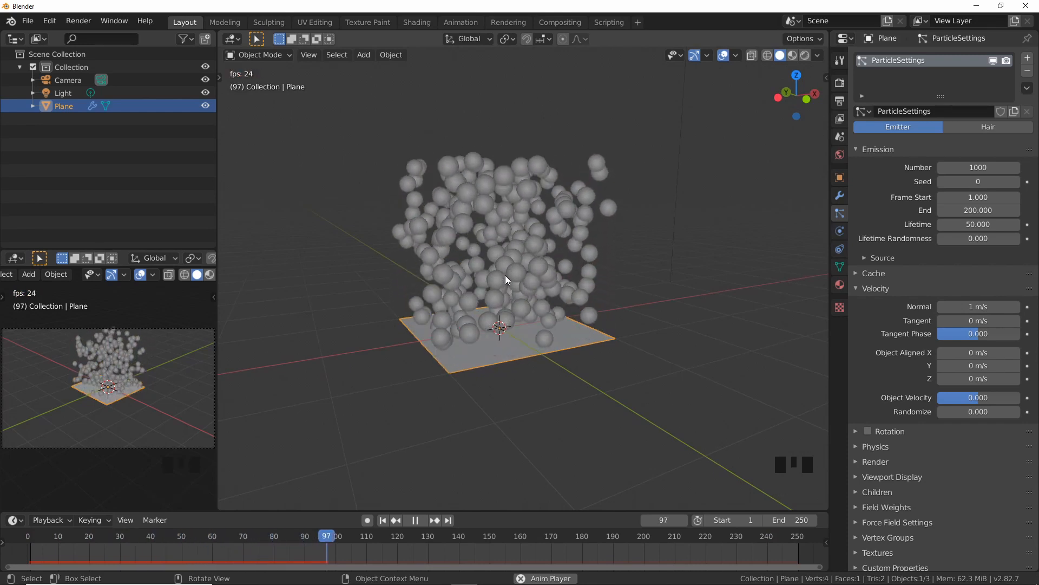
pyautogui.moveTo(502, 350)
pyautogui.mouseDown(button='middle')
pyautogui.moveTo(507, 302)
pyautogui.moveTo(507, 348)
pyautogui.moveTo(497, 329)
pyautogui.mouseUp(button='middle')
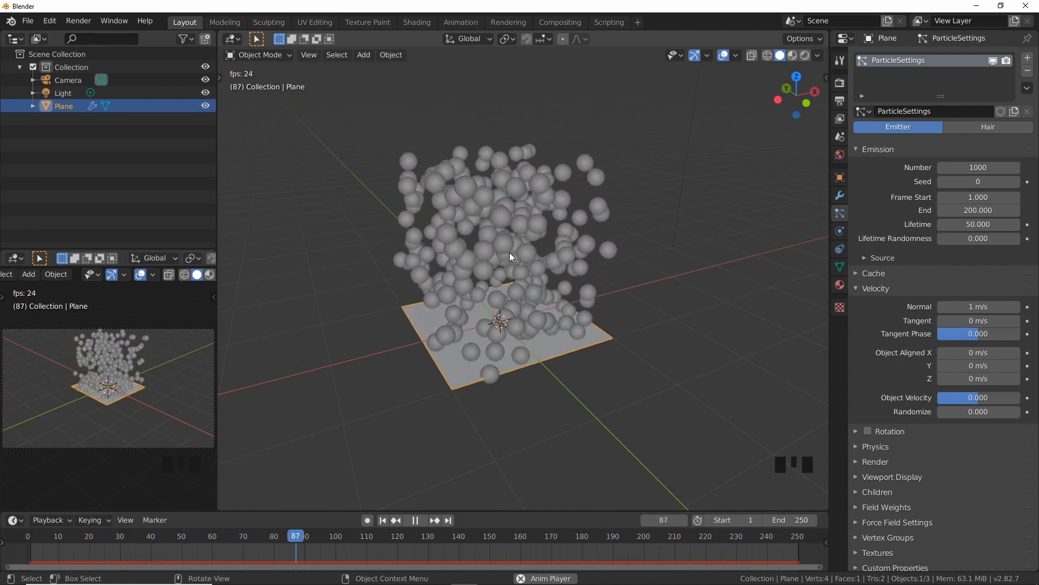
pyautogui.moveTo(534, 303); pyautogui.dragTo(538, 324, button='middle')
# Step: Flip the plane's normal in Edit Mode and check the emission in Object Mode from the front view
pyautogui.press('Tab')
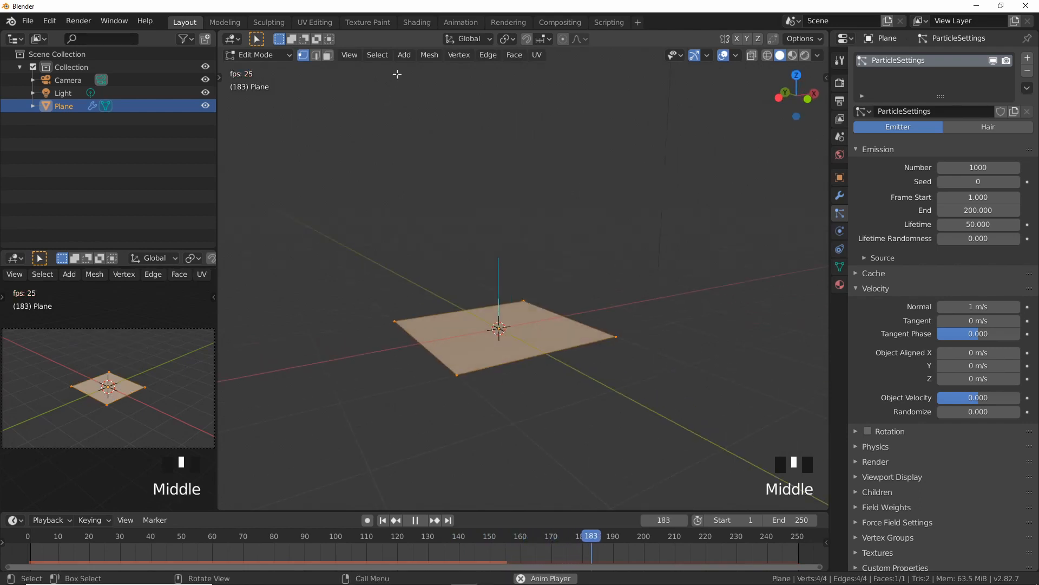
pyautogui.click(432, 56)
pyautogui.moveTo(476, 230)
pyautogui.click(566, 230)
pyautogui.press('Tab')
pyautogui.moveTo(523, 326); pyautogui.dragTo(528, 264, button='middle')
pyautogui.press('KP_1')
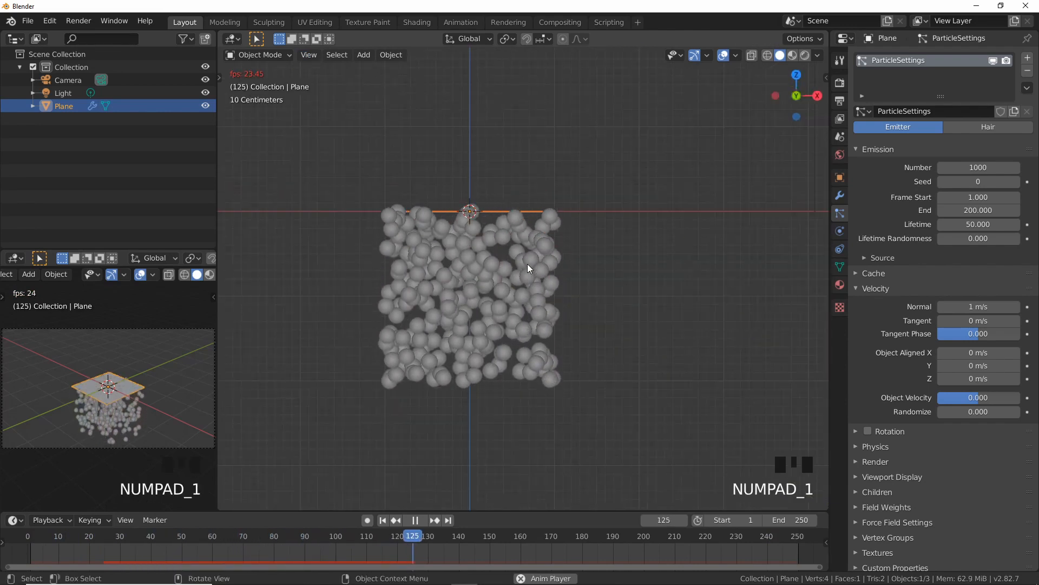
# Step: Flip the plane's normal back to its original side and return to Object Mode
pyautogui.press('Tab')
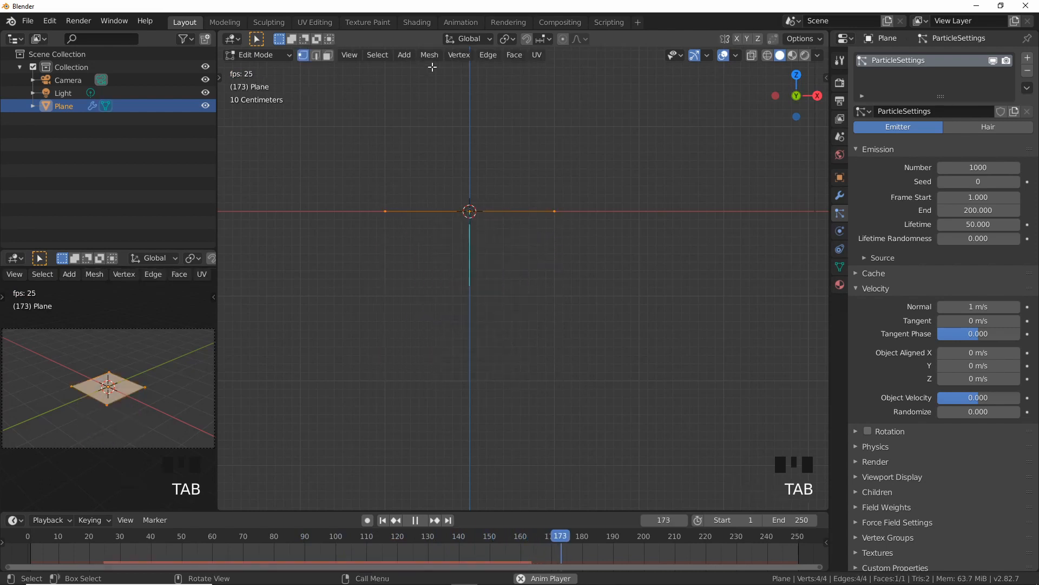
pyautogui.click(429, 54)
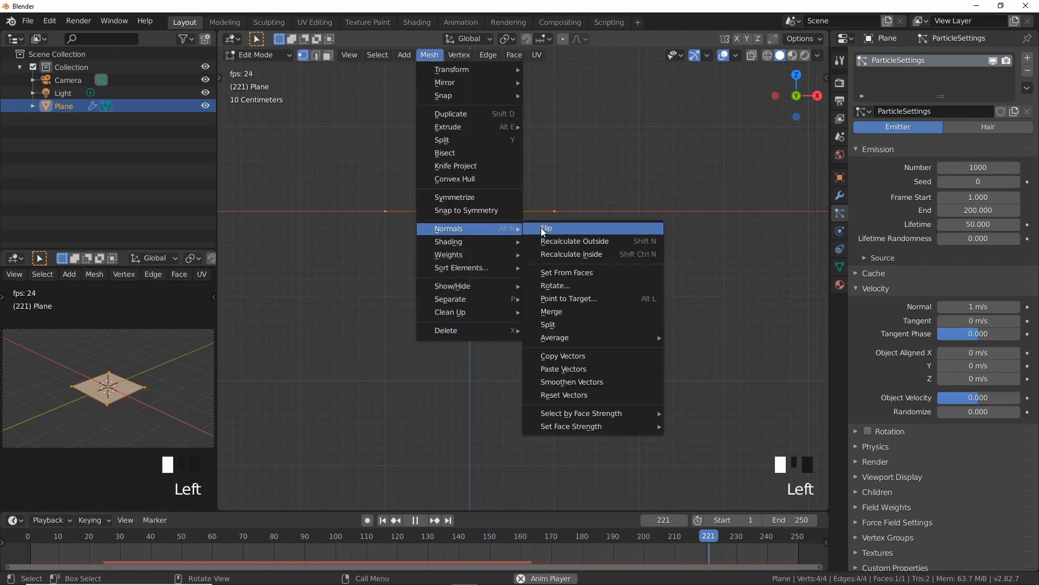
pyautogui.press('Tab')
pyautogui.keyDown('shift'); pyautogui.moveTo(506, 283); pyautogui.dragTo(593, 350, button='middle'); pyautogui.keyUp('shift')
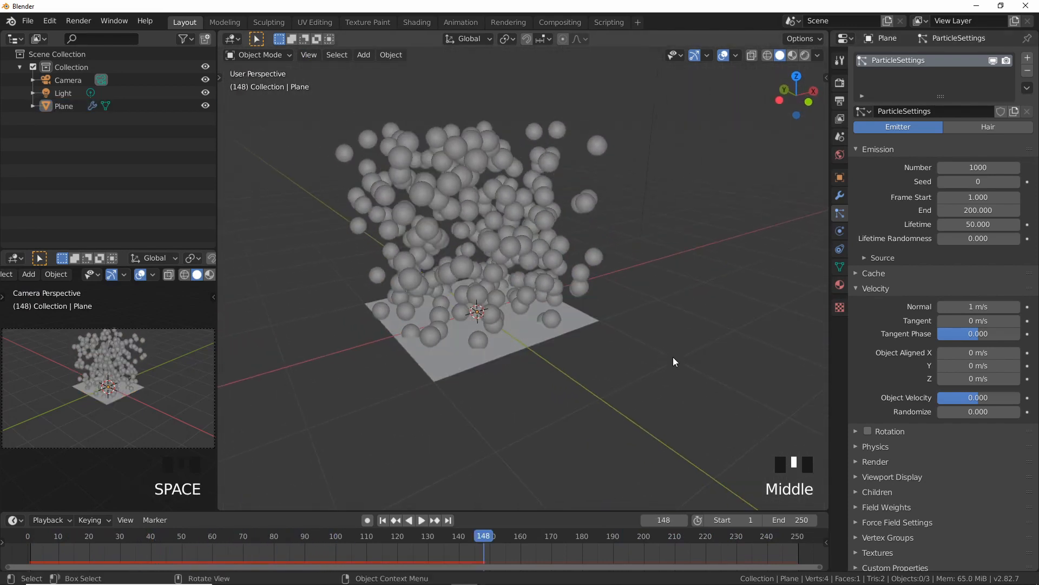
# Step: Rewind the timeline to frame 0 and delete the plane
pyautogui.moveTo(551, 363); pyautogui.dragTo(524, 344, button='middle')
pyautogui.moveTo(43, 546); pyautogui.dragTo(27, 545)
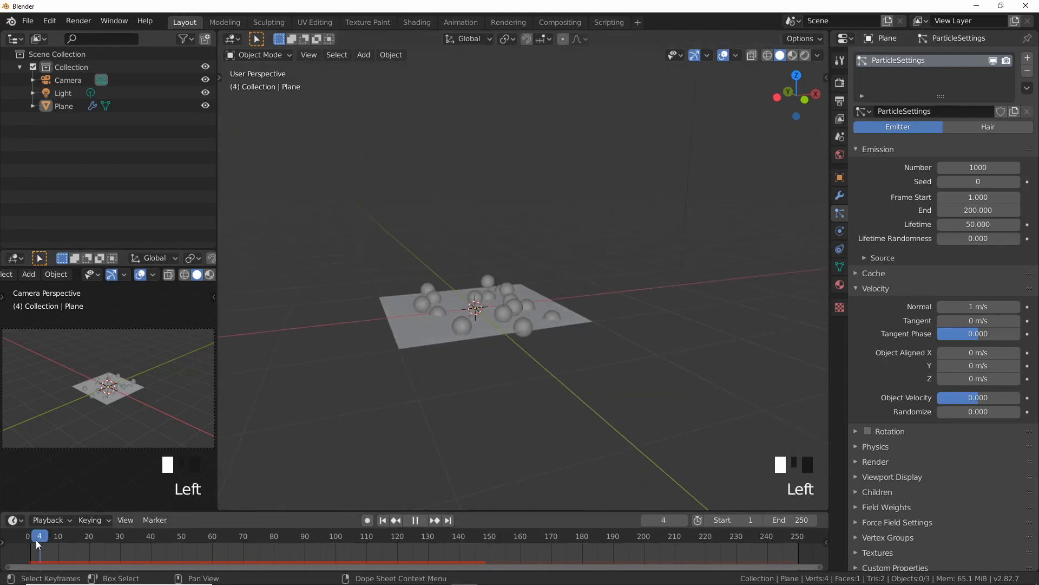
pyautogui.moveTo(476, 349); pyautogui.dragTo(503, 354, button='middle')
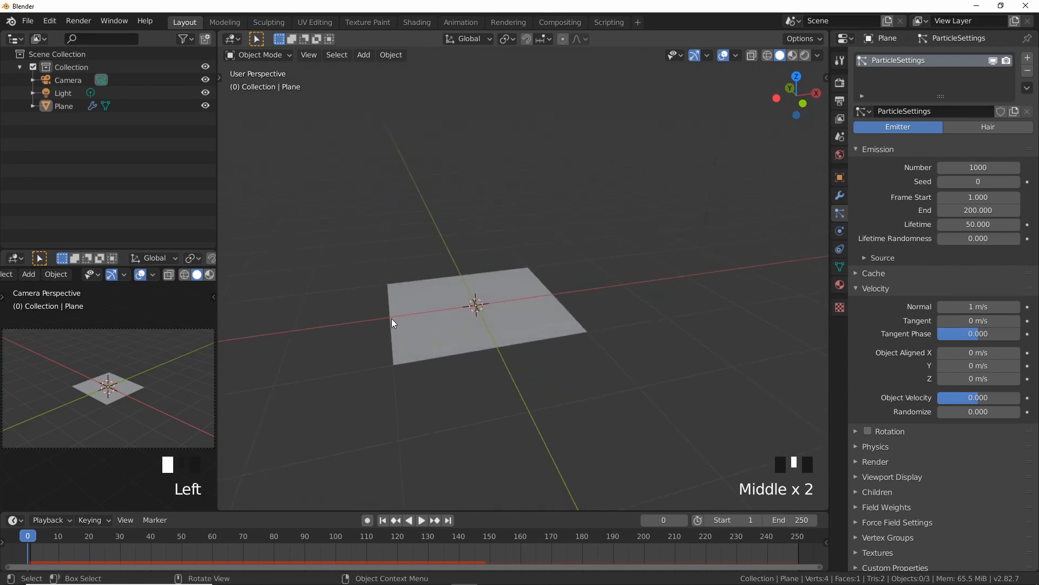
pyautogui.moveTo(566, 306); pyautogui.dragTo(545, 309, button='middle')
pyautogui.click(520, 327)
pyautogui.press('Delete')
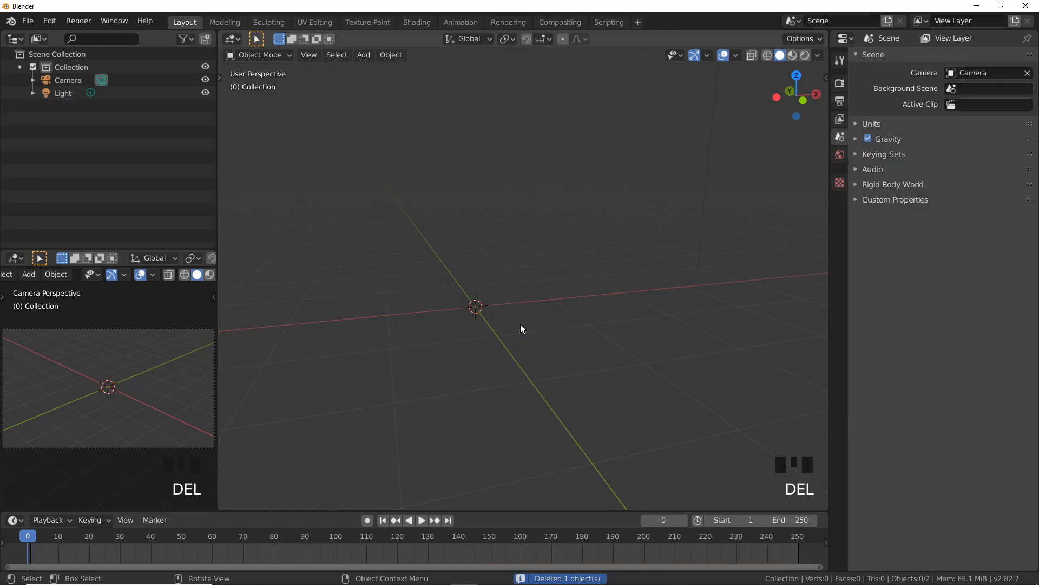
# Step: Add a Bezier curve, enter Edit Mode on it and isolate it in local view
pyautogui.hotkey('shift', 'a')
pyautogui.moveTo(506, 337)
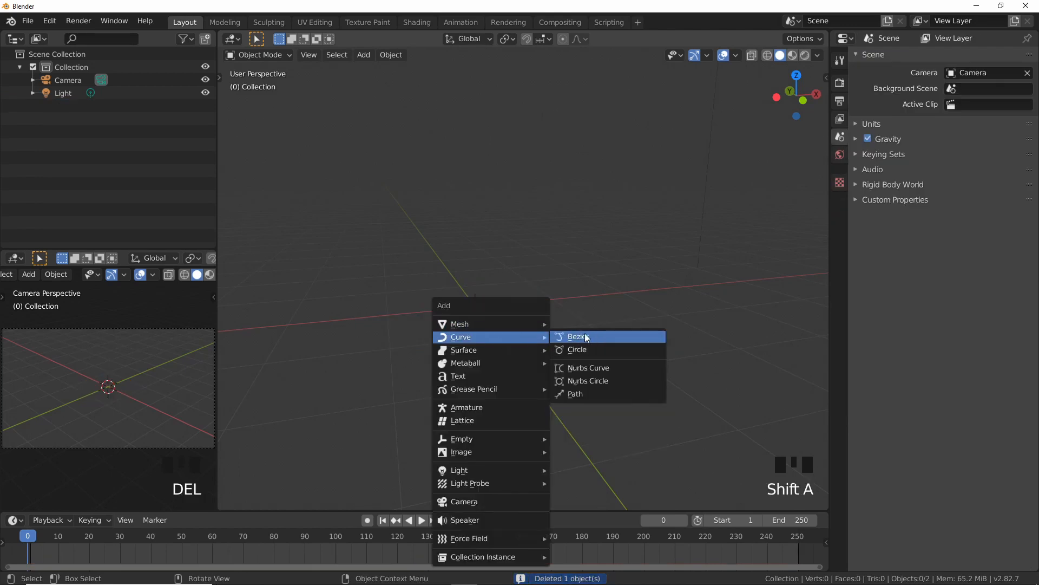
pyautogui.click(594, 333)
pyautogui.moveTo(549, 312); pyautogui.dragTo(400, 331, button='middle')
pyautogui.press('Tab')
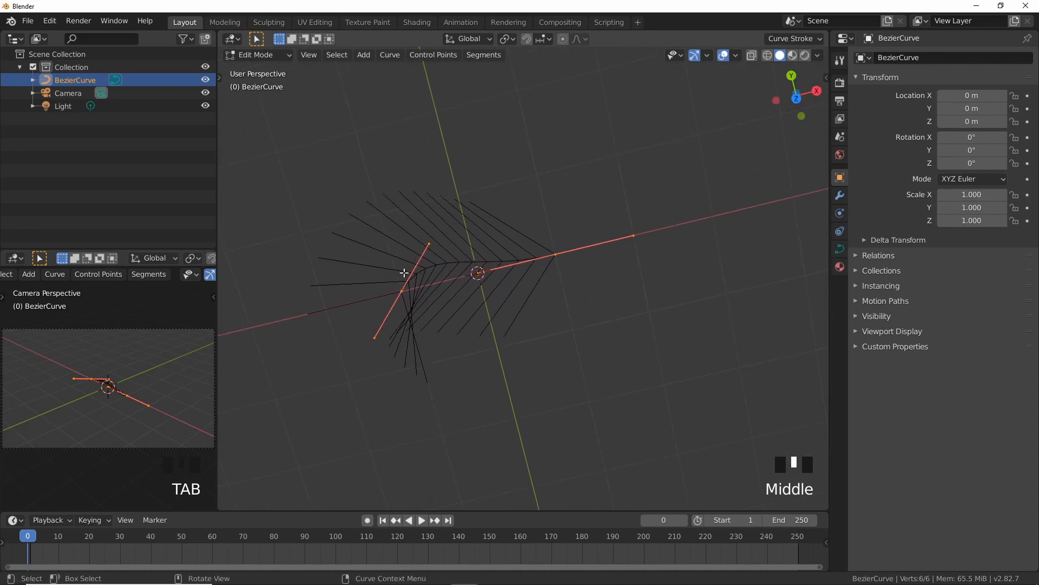
pyautogui.press('KP_Divide')
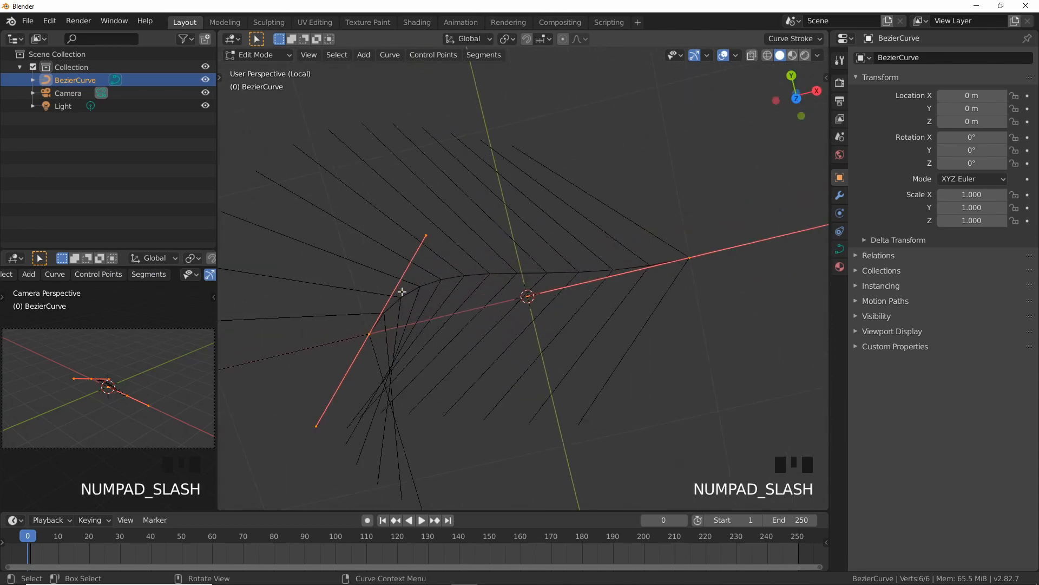
# Step: Switch to top view, turn off the curve normals display and select the curve's start point
pyautogui.press('KP_7')
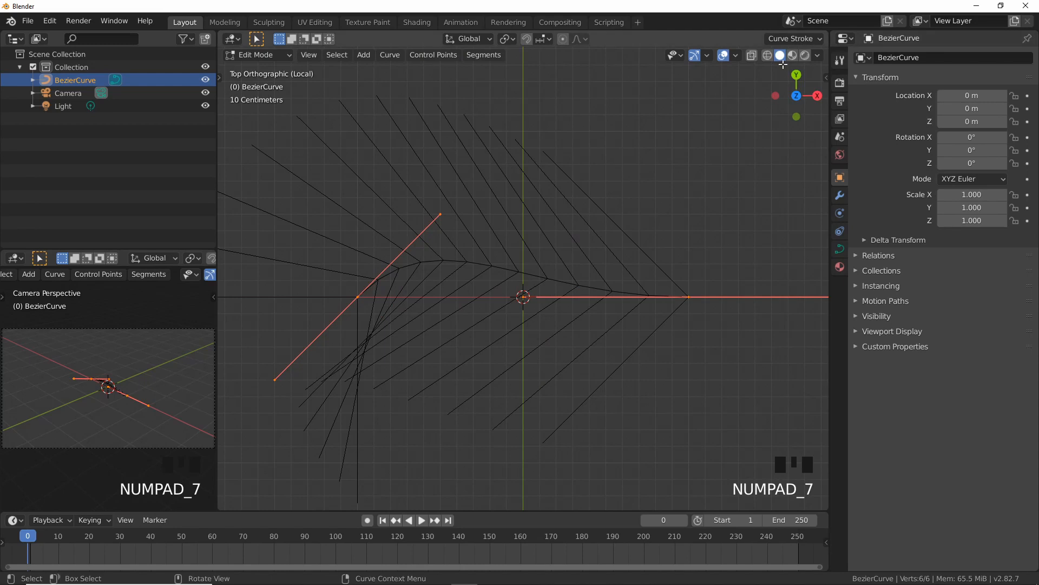
pyautogui.click(736, 55)
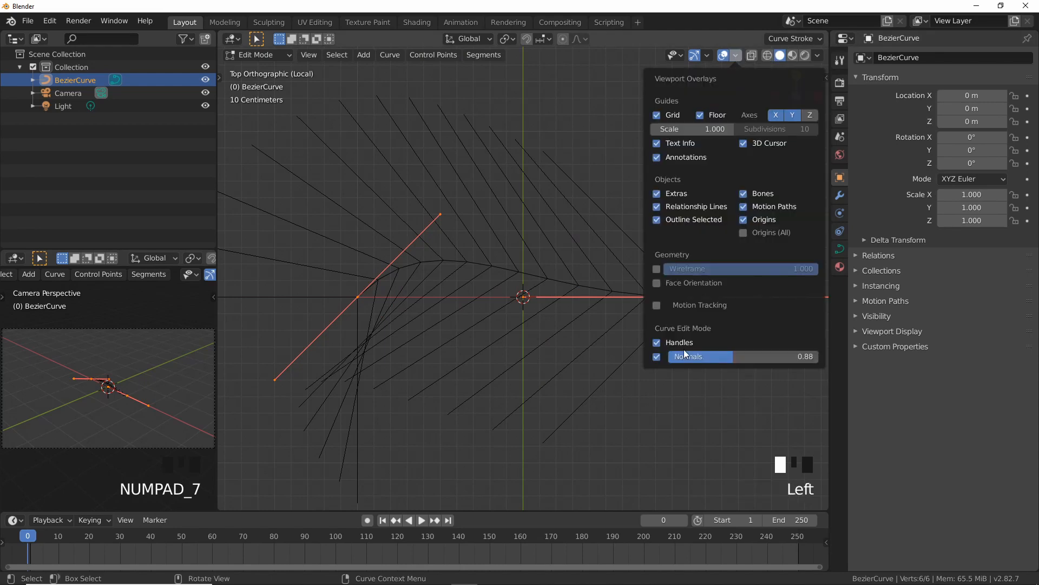
pyautogui.click(656, 357)
pyautogui.click(354, 295)
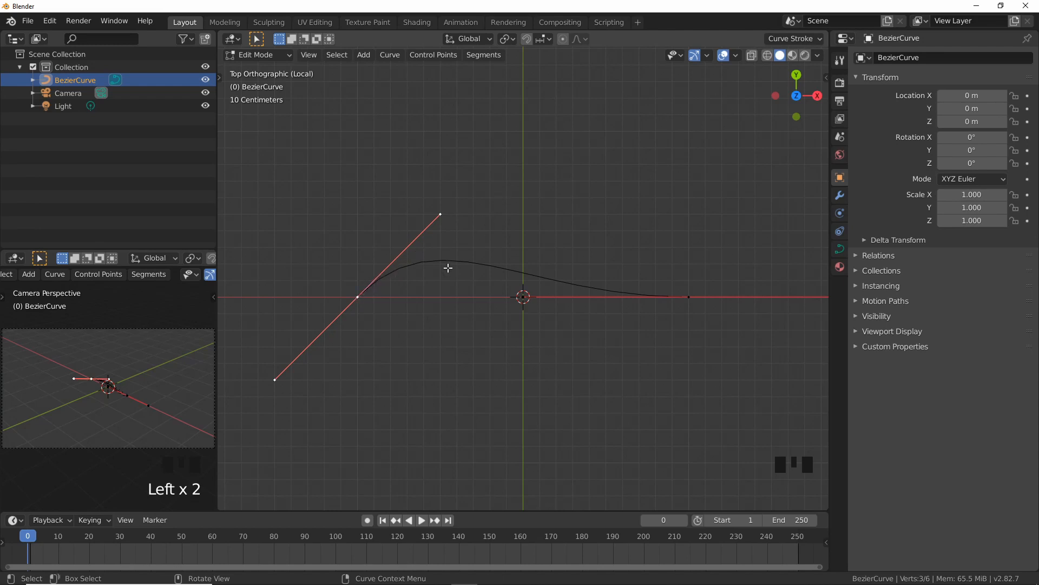
# Step: Extrude a new control point up and to the right from the curve's end point in top view
pyautogui.click(691, 296)
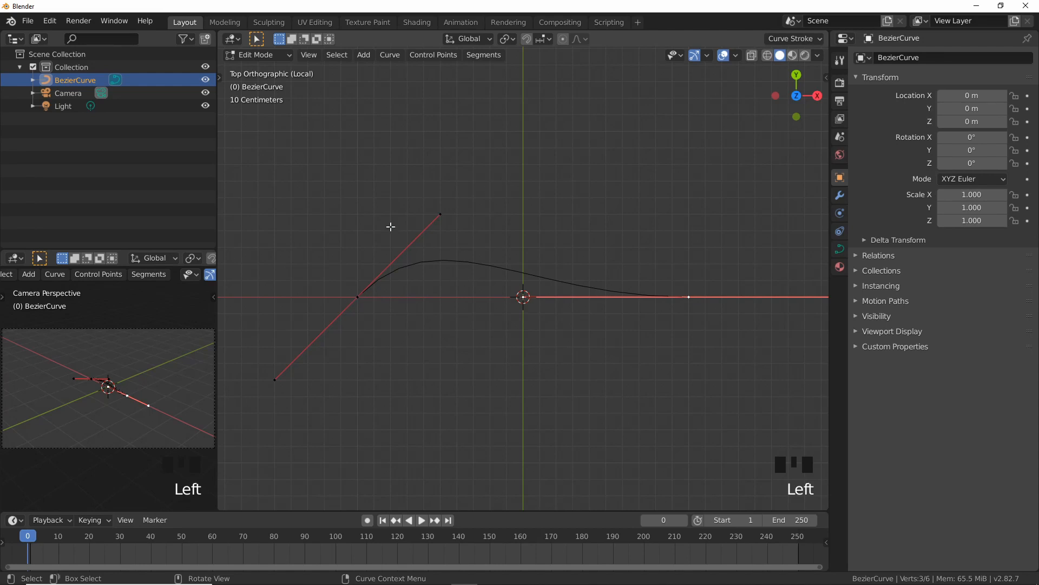
pyautogui.moveTo(408, 284); pyautogui.dragTo(512, 299, button='middle')
pyautogui.press('KP_7')
pyautogui.press('e')
pyautogui.click(746, 210)
# Step: Rotate and scale the new end point's handles to shape the curve, and return to Object Mode
pyautogui.press('r')
pyautogui.click(662, 319)
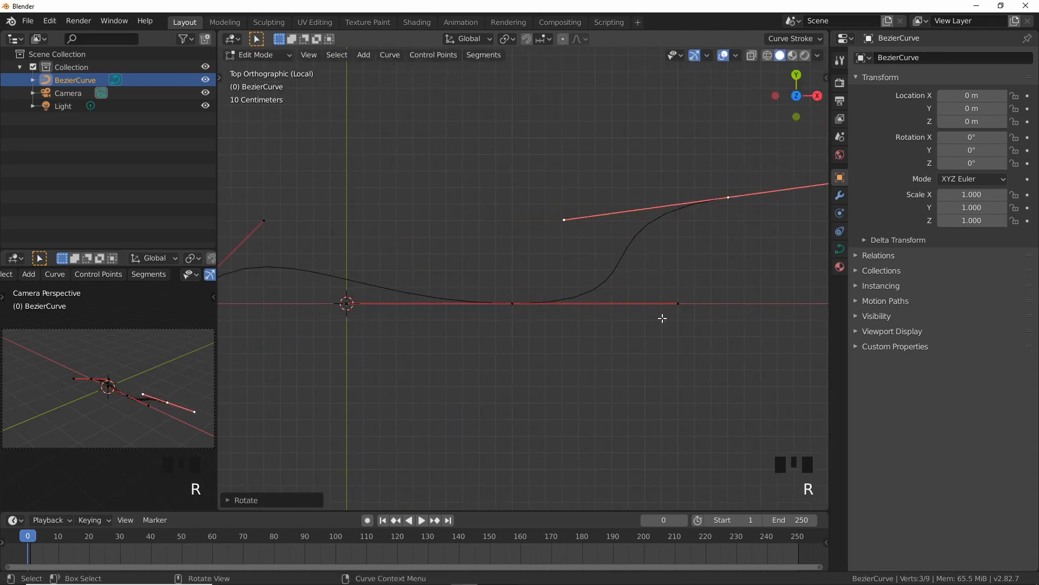
pyautogui.press('r')
pyautogui.click(617, 370)
pyautogui.press('s')
pyautogui.click(596, 378)
pyautogui.press('Tab')
# Step: Set the curve's geometry Extrude to 0.39 m to make a flat strip
pyautogui.scroll(-3, 465, 343)
pyautogui.moveTo(465, 343); pyautogui.dragTo(544, 288, button='middle')
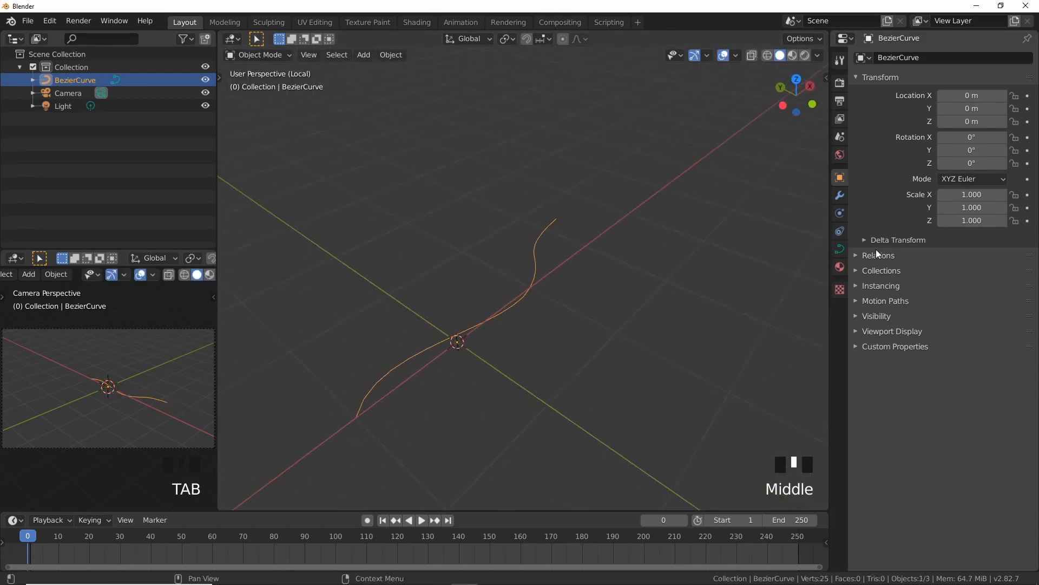
pyautogui.click(840, 248)
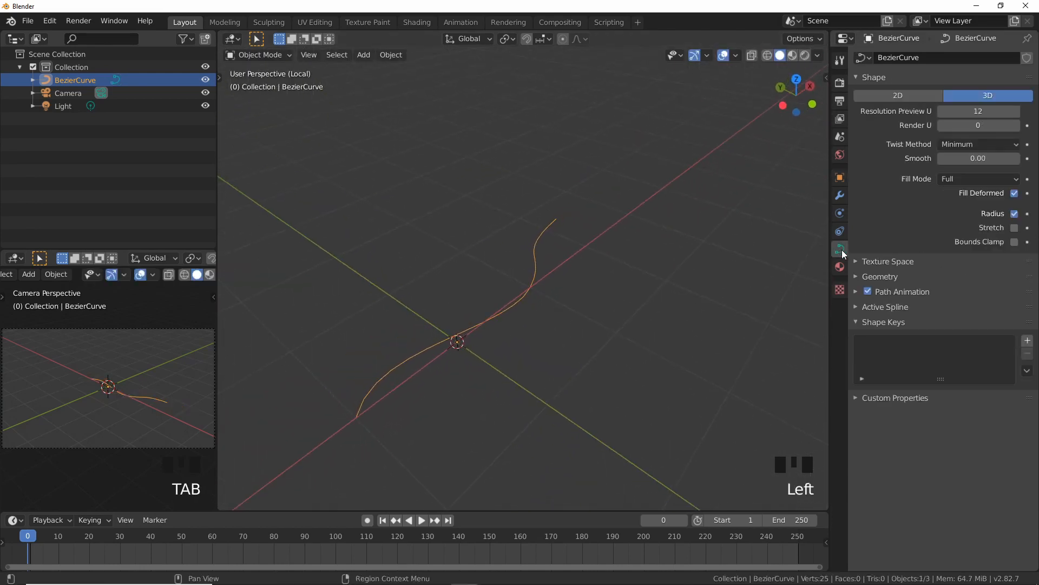
pyautogui.click(871, 279)
pyautogui.scroll(-3, 872, 287)
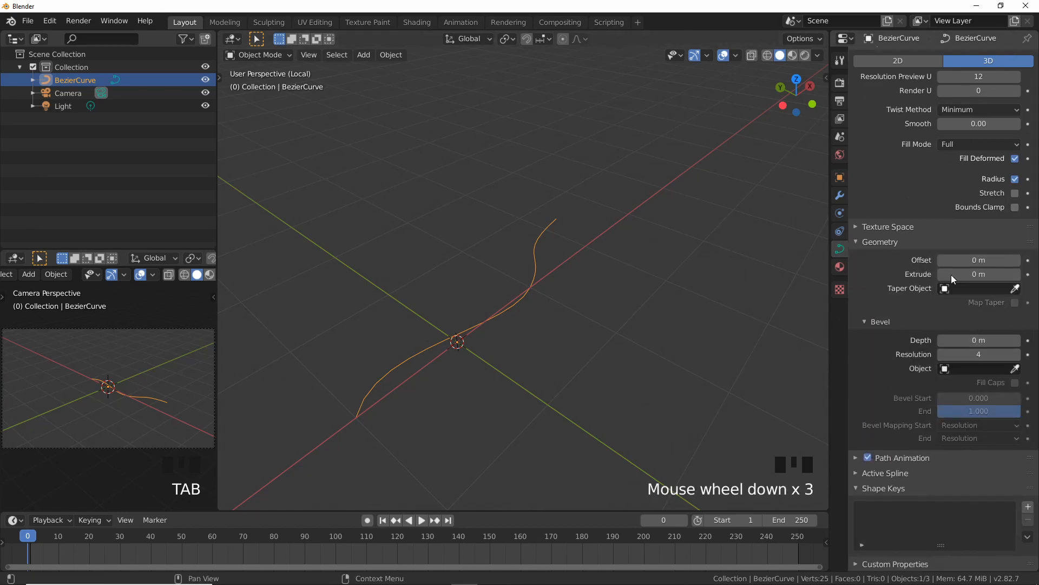
pyautogui.moveTo(953, 274); pyautogui.dragTo(982, 274)
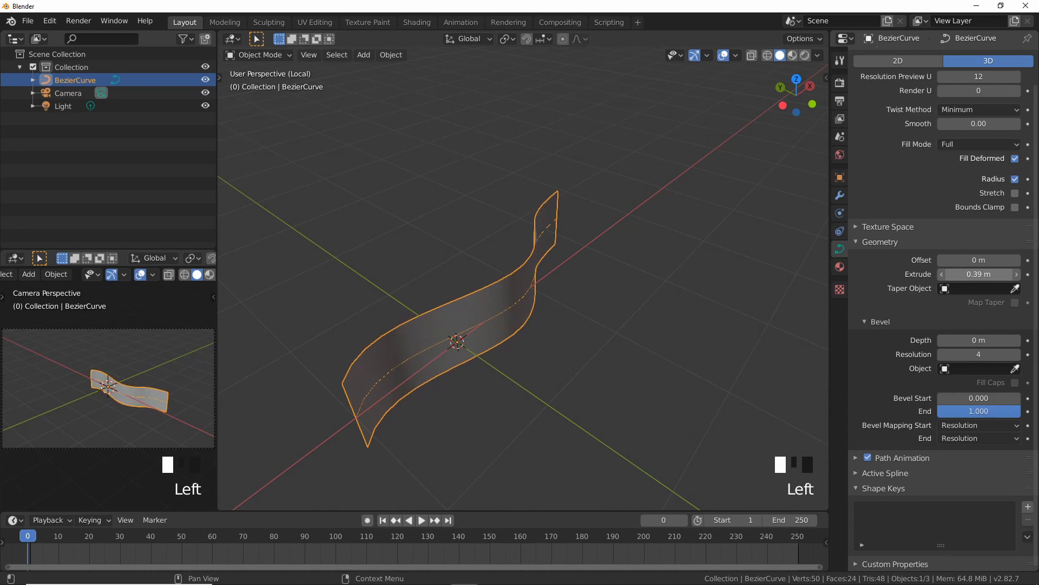
# Step: Rotate the extruded strip 90° about the global X axis
pyautogui.moveTo(413, 297); pyautogui.dragTo(459, 259, button='middle')
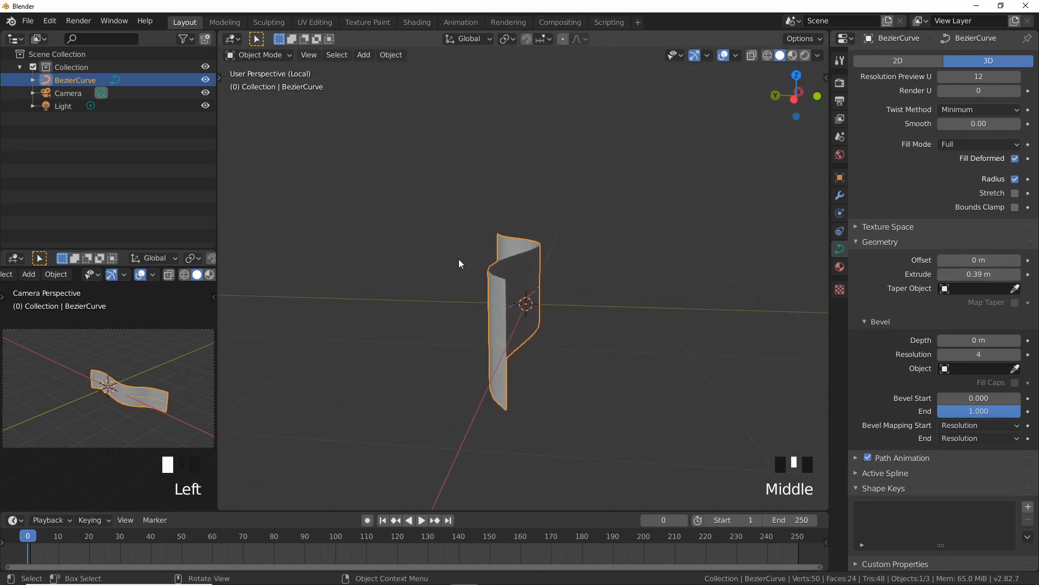
pyautogui.write('rx')
pyautogui.write('90')
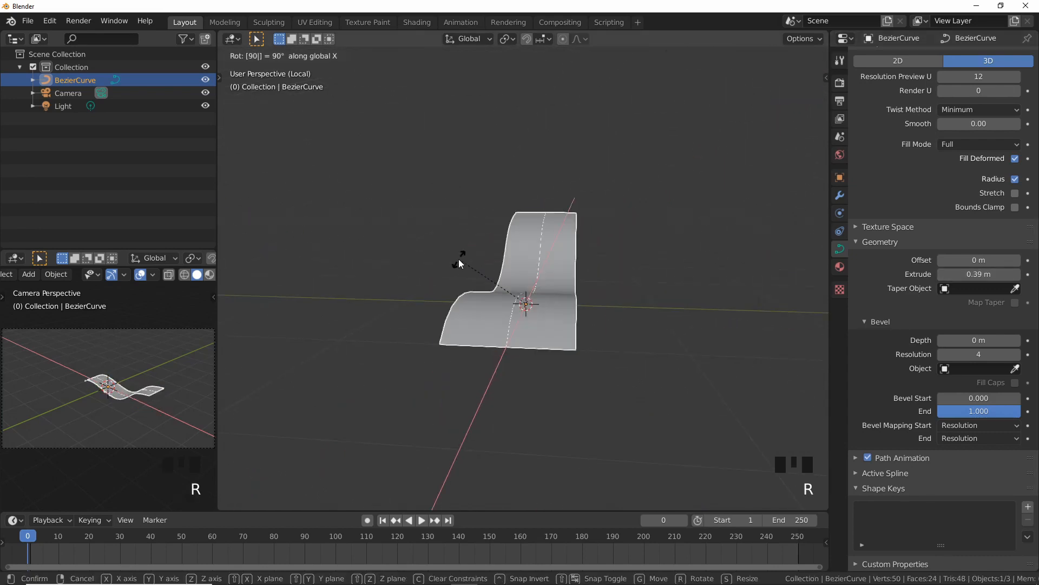
pyautogui.press('Return')
pyautogui.moveTo(460, 259); pyautogui.dragTo(467, 281, button='middle')
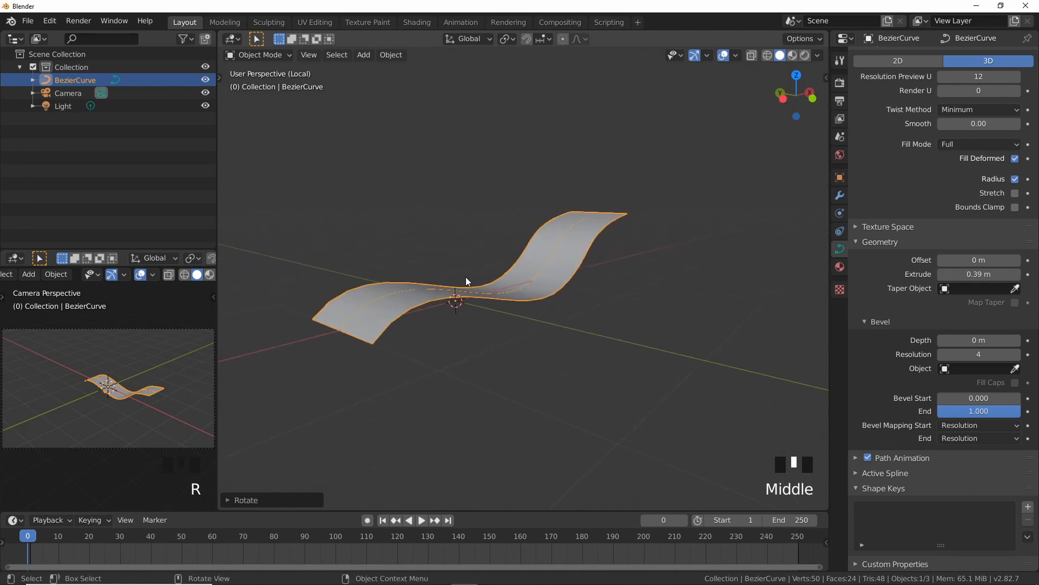
# Step: Convert the curve strip to a mesh and enter Edit Mode on it
pyautogui.click(390, 55)
pyautogui.moveTo(433, 392)
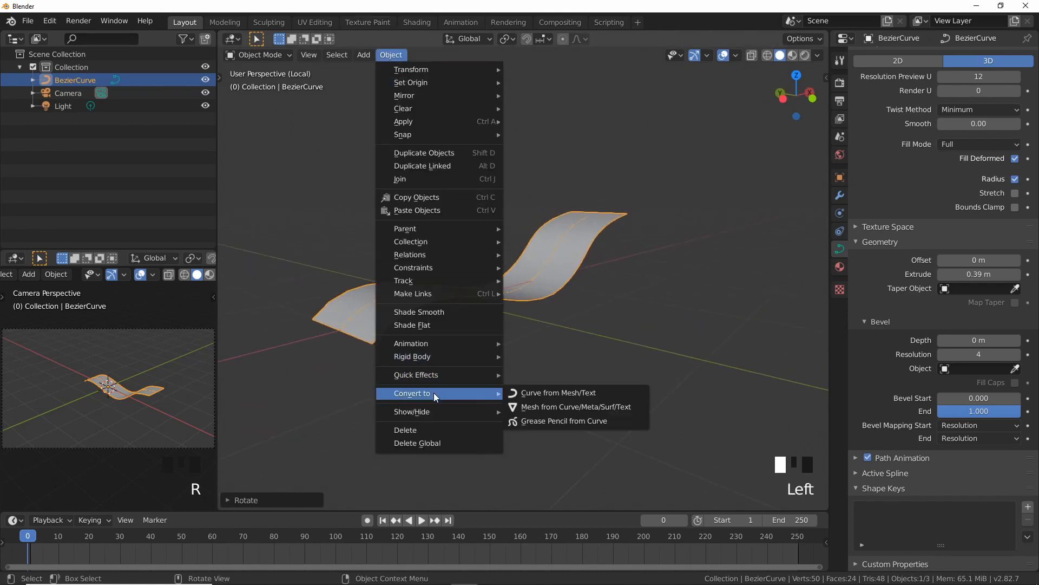
pyautogui.click(557, 407)
pyautogui.press('Tab')
# Step: Check the strip's face normals, turn off their display and return to Object Mode
pyautogui.moveTo(557, 298); pyautogui.dragTo(568, 267, button='middle')
pyautogui.moveTo(592, 362); pyautogui.dragTo(582, 338, button='middle')
pyautogui.click(736, 55)
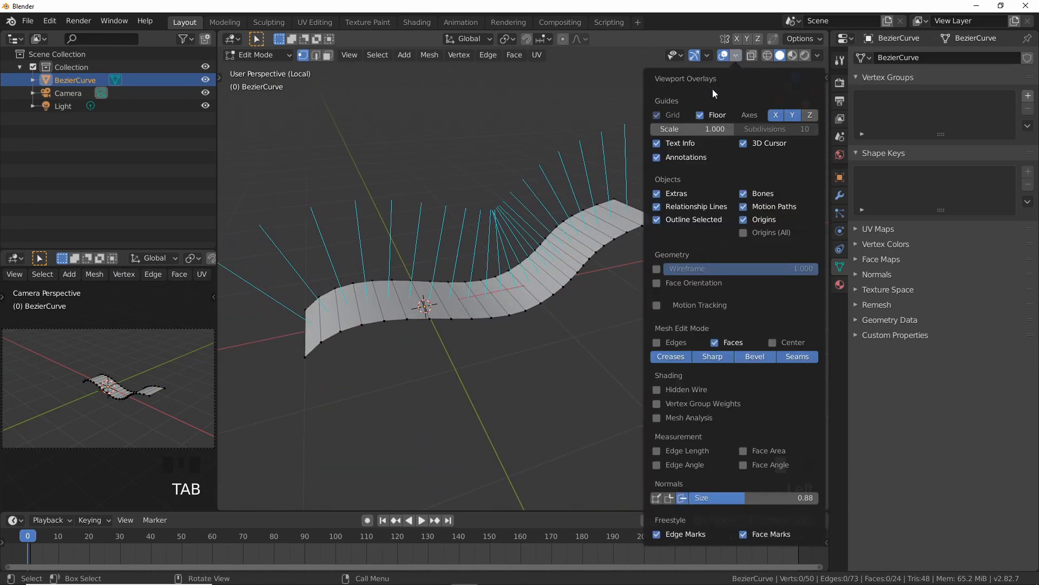
pyautogui.click(683, 498)
pyautogui.moveTo(527, 324); pyautogui.dragTo(540, 302, button='middle')
pyautogui.press('Tab')
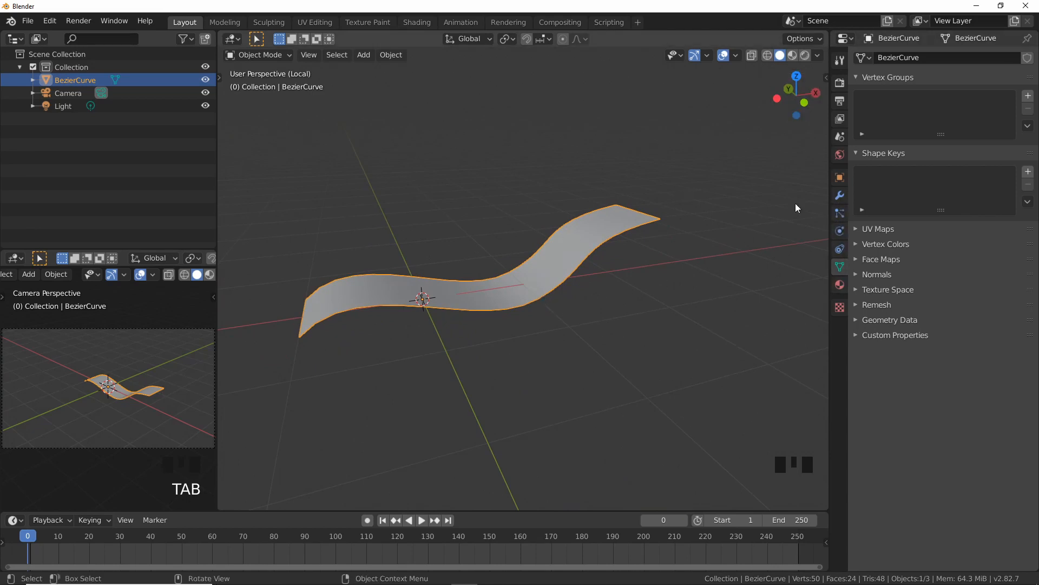
# Step: Add a particle system to the strip and, after a short preview, assign it the existing ParticleSettings
pyautogui.click(839, 213)
pyautogui.click(1027, 59)
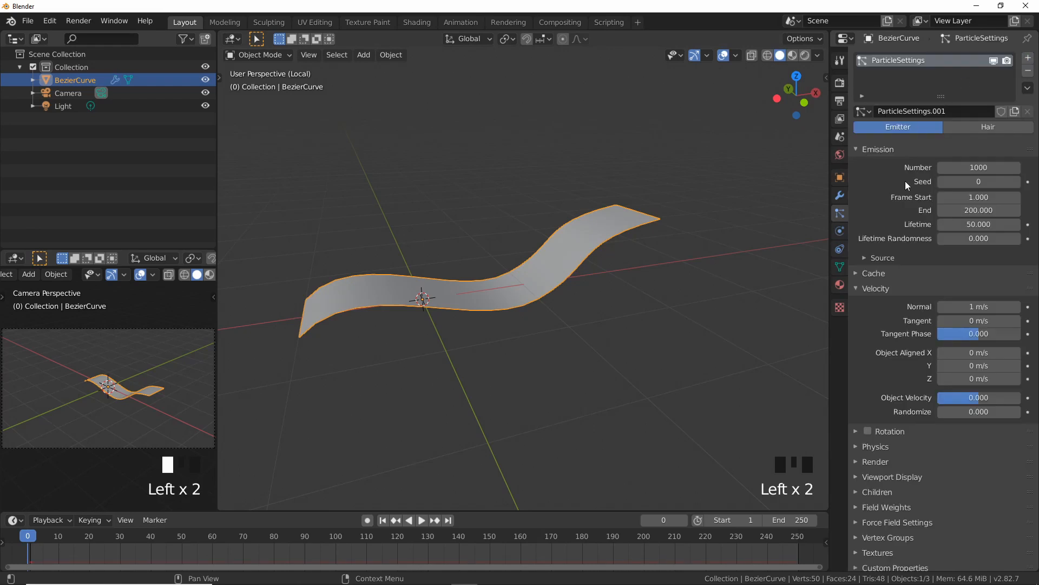
pyautogui.press('space')
pyautogui.press('space')
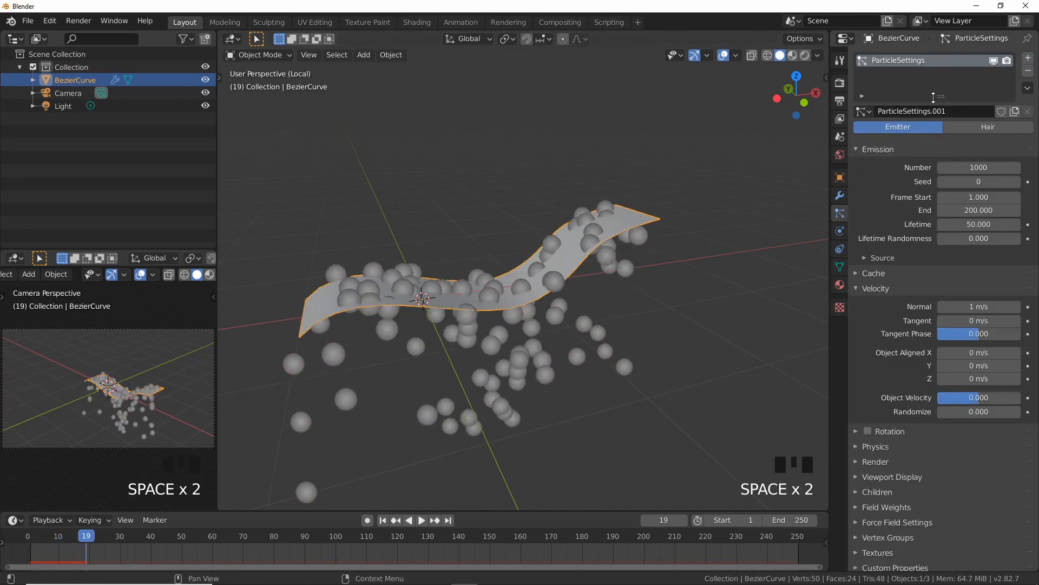
pyautogui.click(867, 111)
pyautogui.click(750, 130)
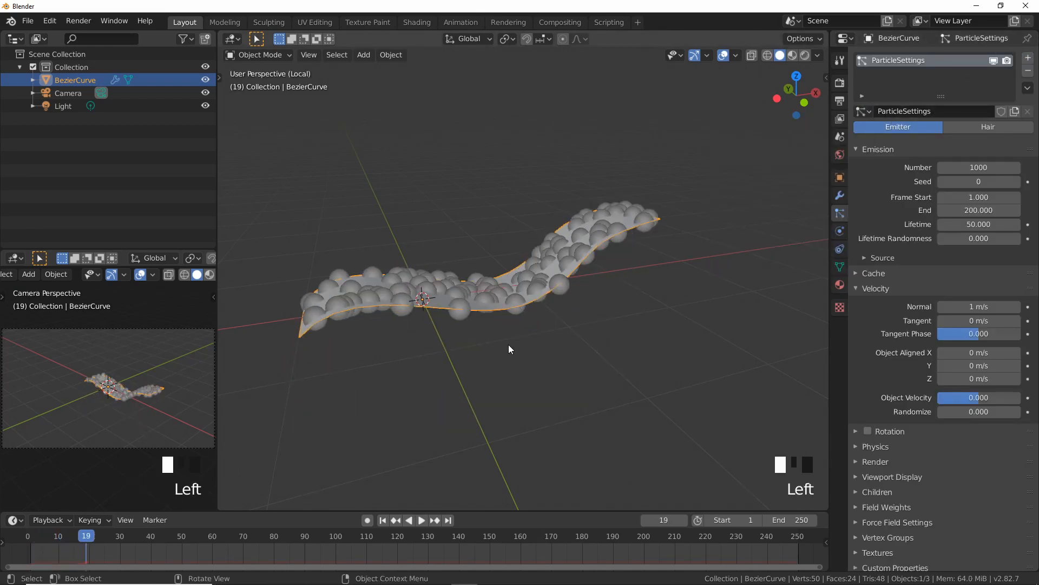
# Step: Play the particle emission up to frame 142 and examine its direction from the front view
pyautogui.press('space')
pyautogui.scroll(-2, 518, 330)
pyautogui.moveTo(513, 324); pyautogui.dragTo(512, 350, button='middle')
pyautogui.press('KP_1')
pyautogui.scroll(3, 511, 333)
pyautogui.press('space')
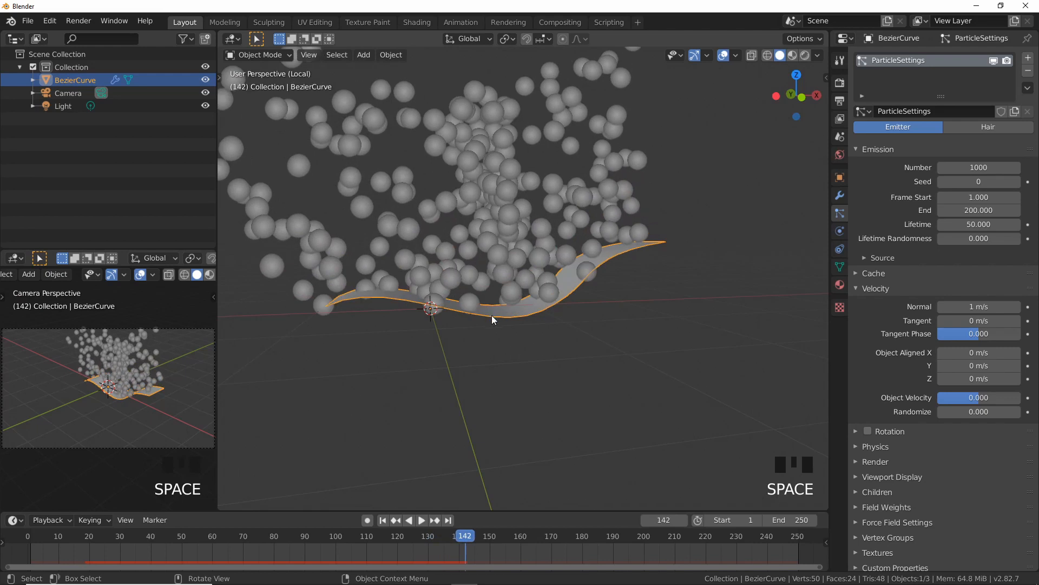
pyautogui.press('KP_1')
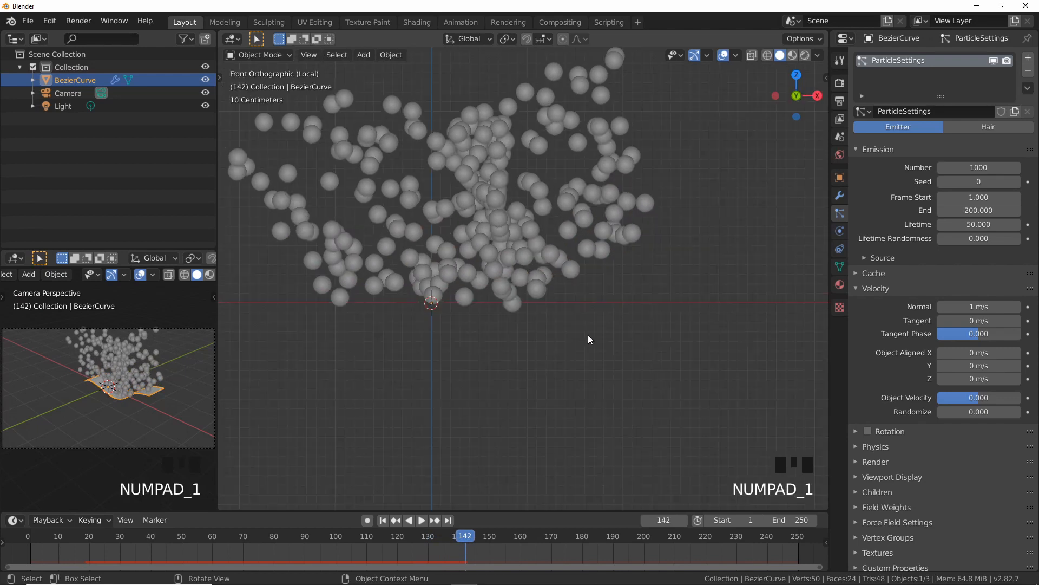
# Step: Try a Solidify modifier on the strip, then remove it
pyautogui.click(840, 196)
pyautogui.click(901, 58)
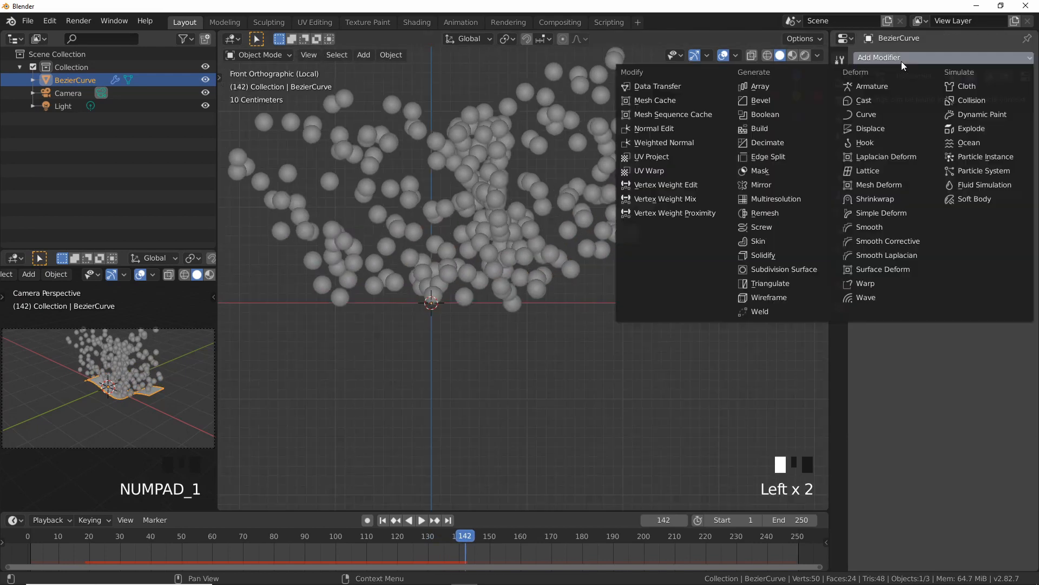
pyautogui.click(768, 253)
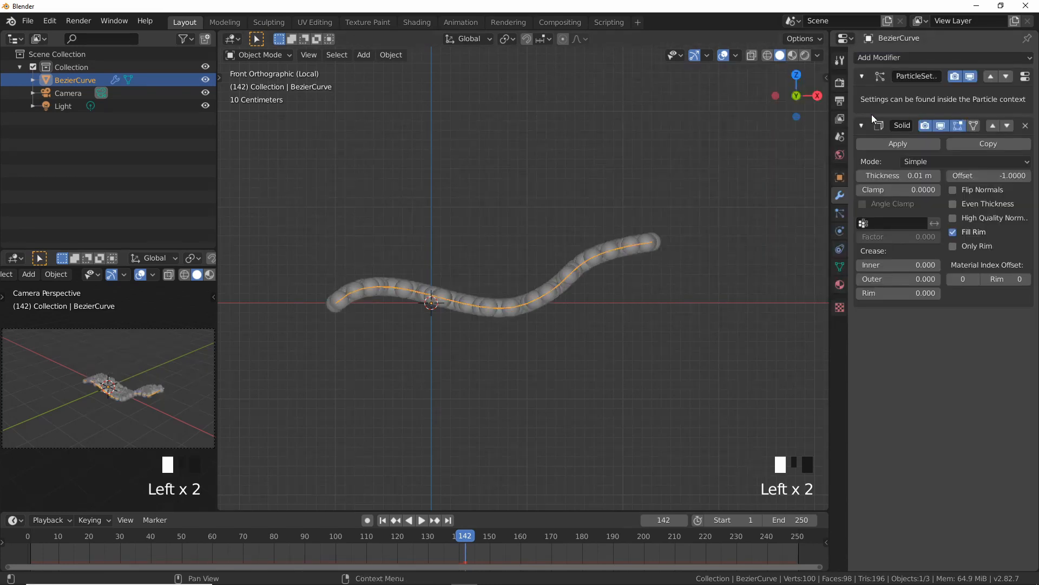
pyautogui.moveTo(533, 249); pyautogui.dragTo(550, 366, button='middle')
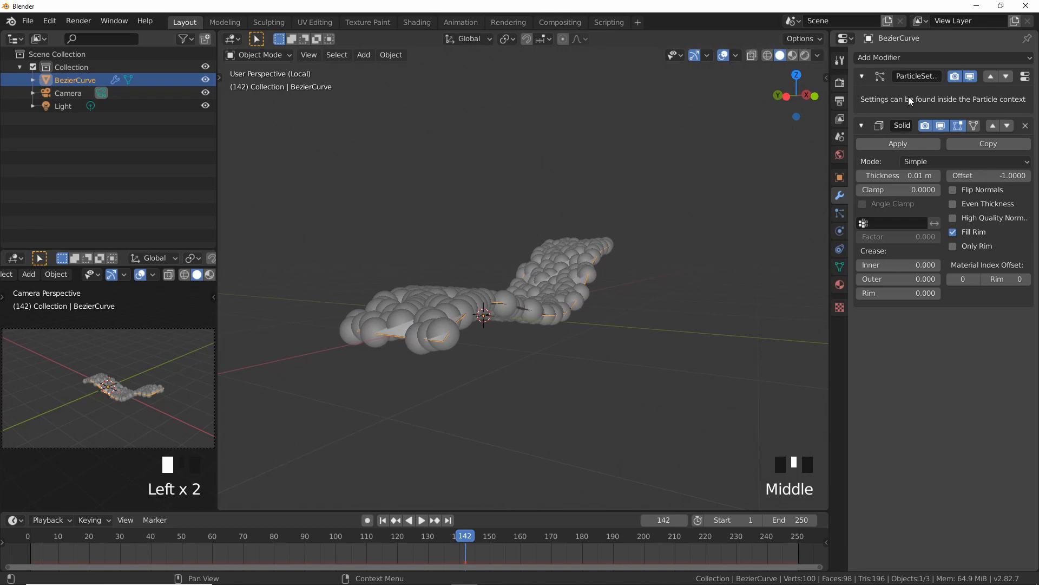
pyautogui.click(1025, 127)
# Step: Examine the particles along the strip from several angles and resume playback
pyautogui.moveTo(622, 235); pyautogui.dragTo(491, 347, button='middle')
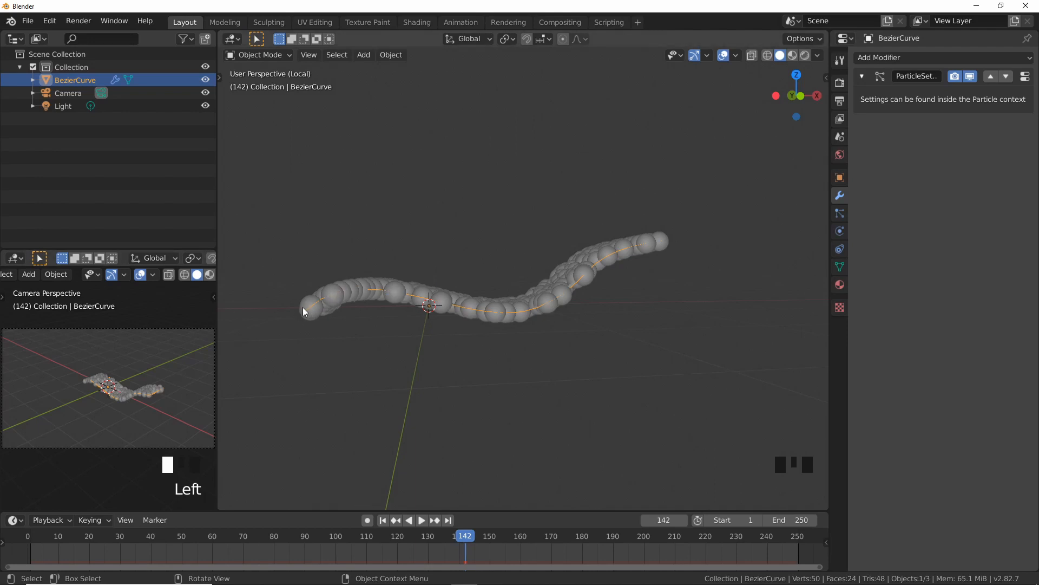
pyautogui.moveTo(343, 319); pyautogui.dragTo(333, 330, button='middle')
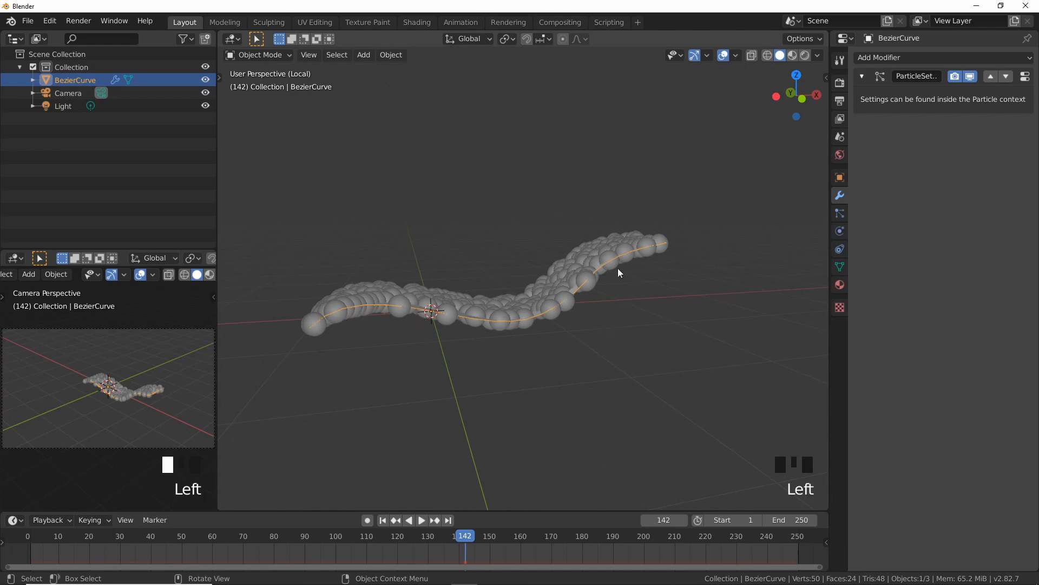
pyautogui.moveTo(783, 183); pyautogui.dragTo(656, 290, button='middle')
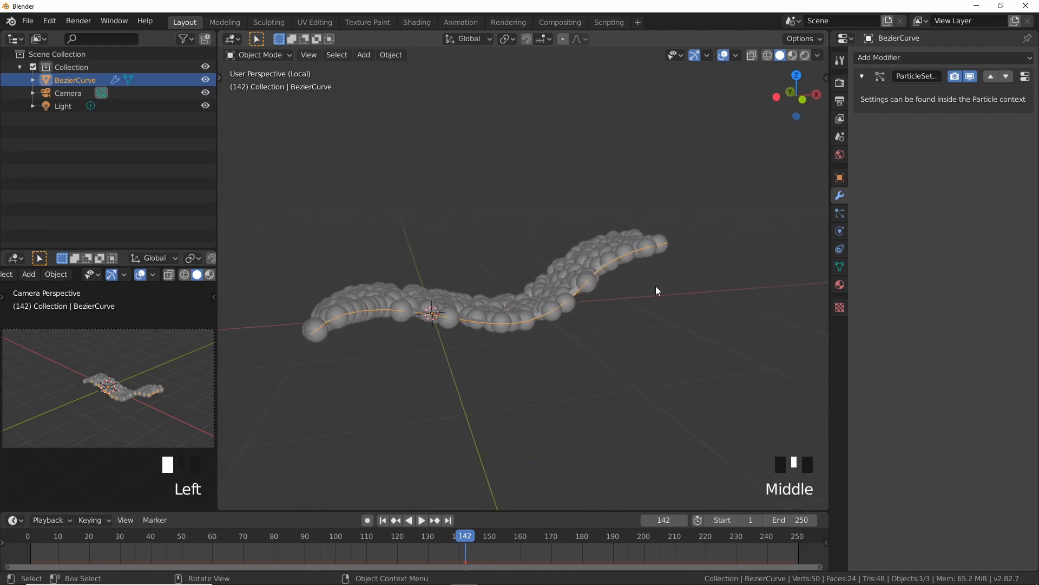
pyautogui.moveTo(573, 316); pyautogui.dragTo(603, 319, button='middle')
pyautogui.press('Tab')
pyautogui.press('Tab')
pyautogui.press('space')
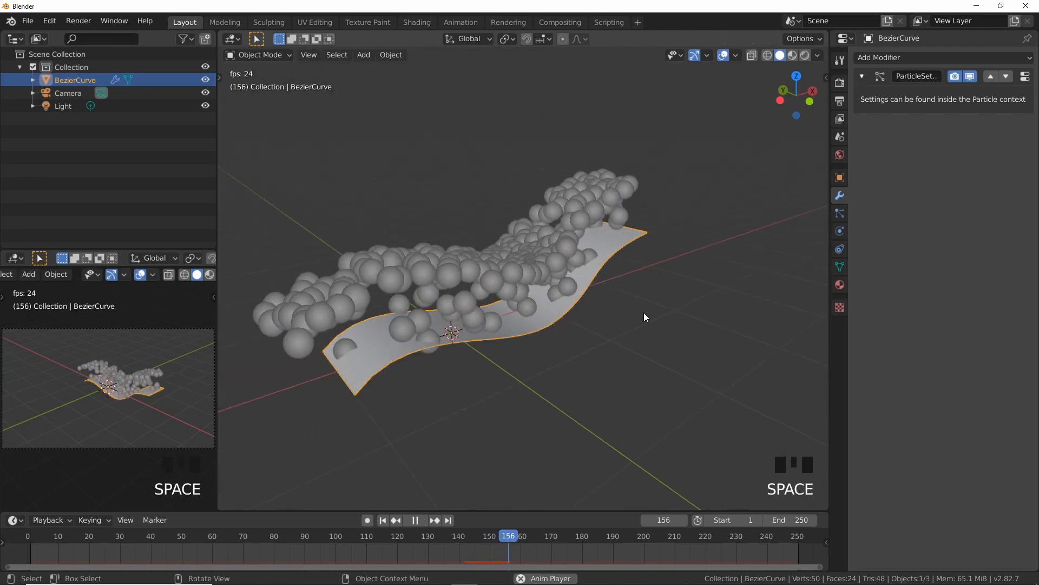
# Step: Set the particle system's Normal velocity to 0 m/s and view the emission from the side
pyautogui.click(840, 213)
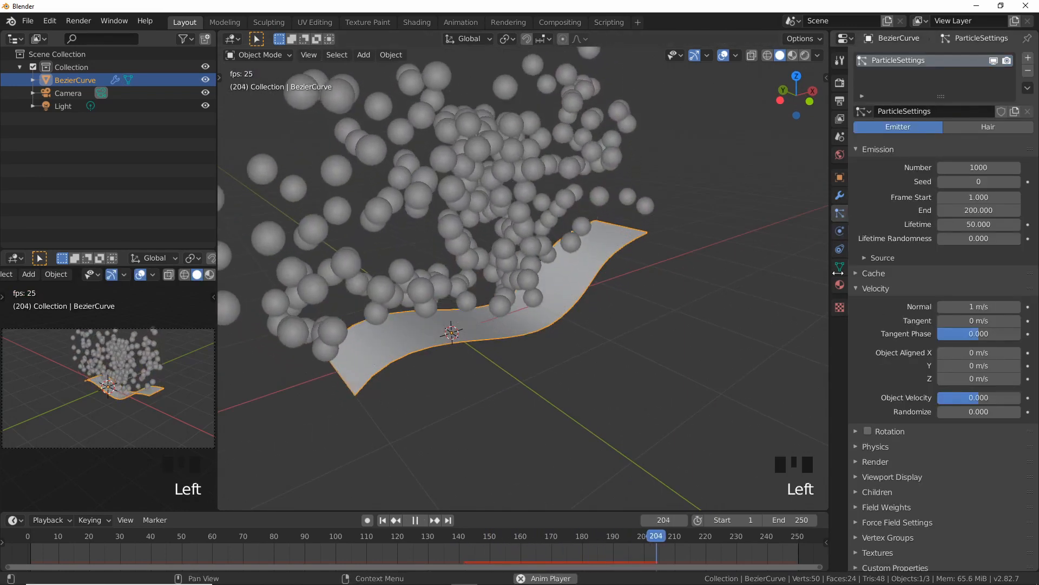
pyautogui.moveTo(979, 308); pyautogui.dragTo(977, 307)
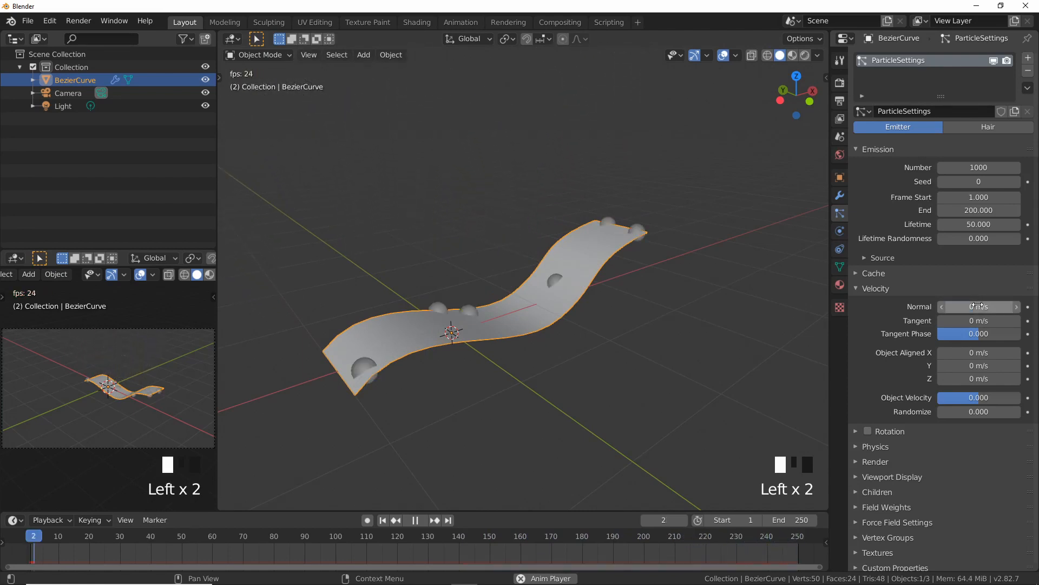
pyautogui.moveTo(595, 411); pyautogui.dragTo(615, 372, button='middle')
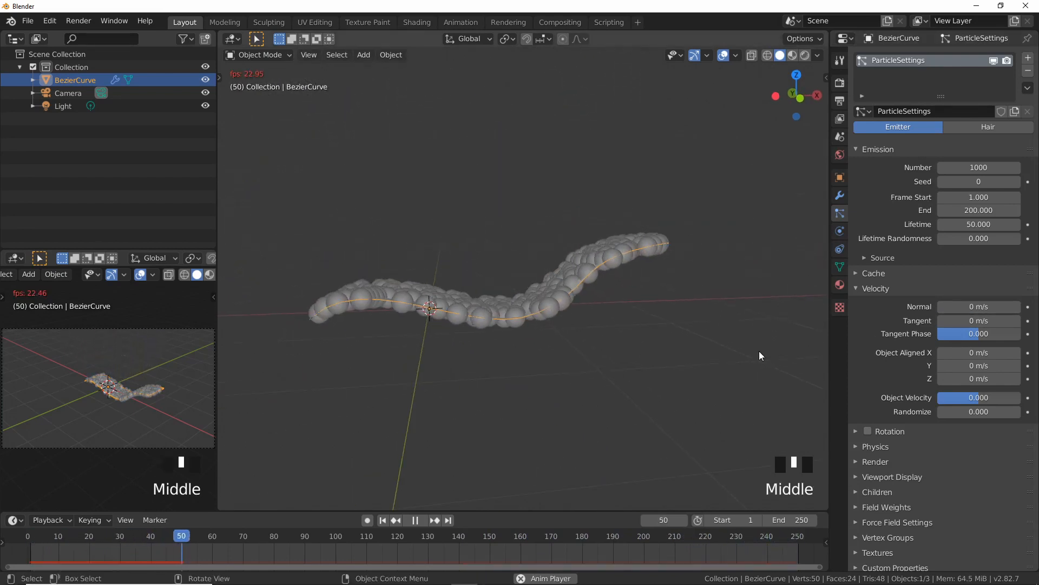
# Step: Set the particles' Tangent velocity to 1 m/s, observe the sideways emission from several angles and stop playback
pyautogui.moveTo(977, 323); pyautogui.dragTo(981, 323)
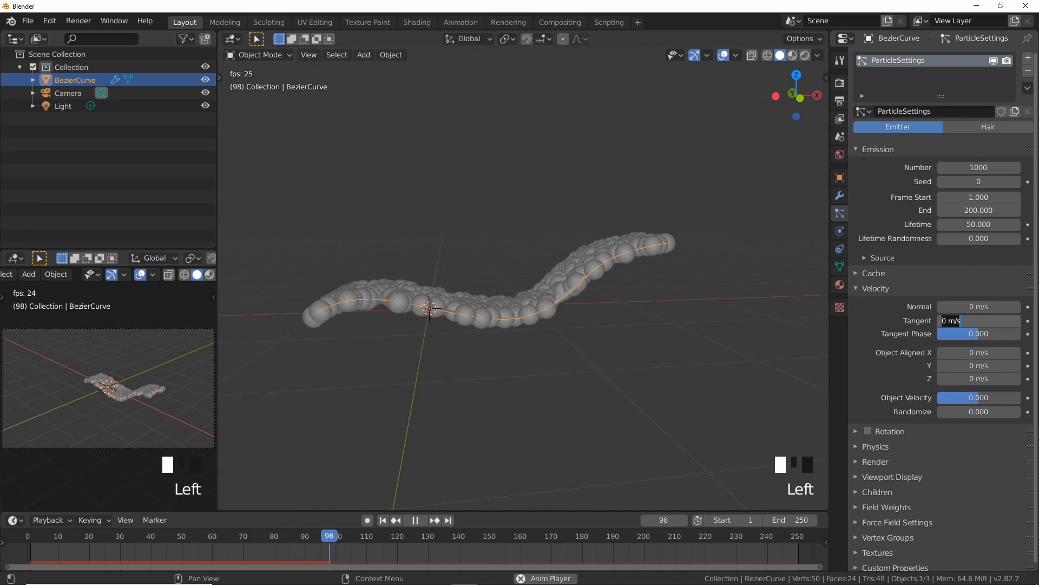
pyautogui.moveTo(495, 304); pyautogui.dragTo(645, 257, button='middle')
pyautogui.moveTo(486, 325); pyautogui.dragTo(596, 291, button='middle')
pyautogui.moveTo(559, 261)
pyautogui.mouseDown(button='middle')
pyautogui.moveTo(543, 224)
pyautogui.moveTo(494, 220)
pyautogui.moveTo(529, 288)
pyautogui.moveTo(521, 258)
pyautogui.moveTo(560, 261)
pyautogui.mouseUp(button='middle')
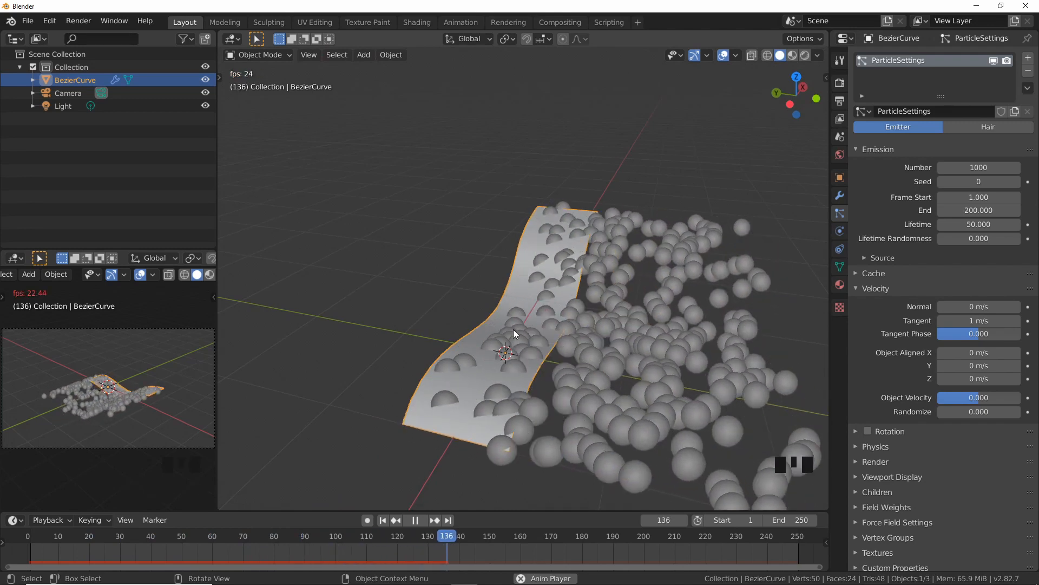
pyautogui.moveTo(525, 312); pyautogui.dragTo(544, 327, button='middle')
pyautogui.press('space')
# Step: Add a cone mesh to the scene and enter Edit Mode on it
pyautogui.scroll(-4, 548, 317)
pyautogui.hotkey('shift', 'a')
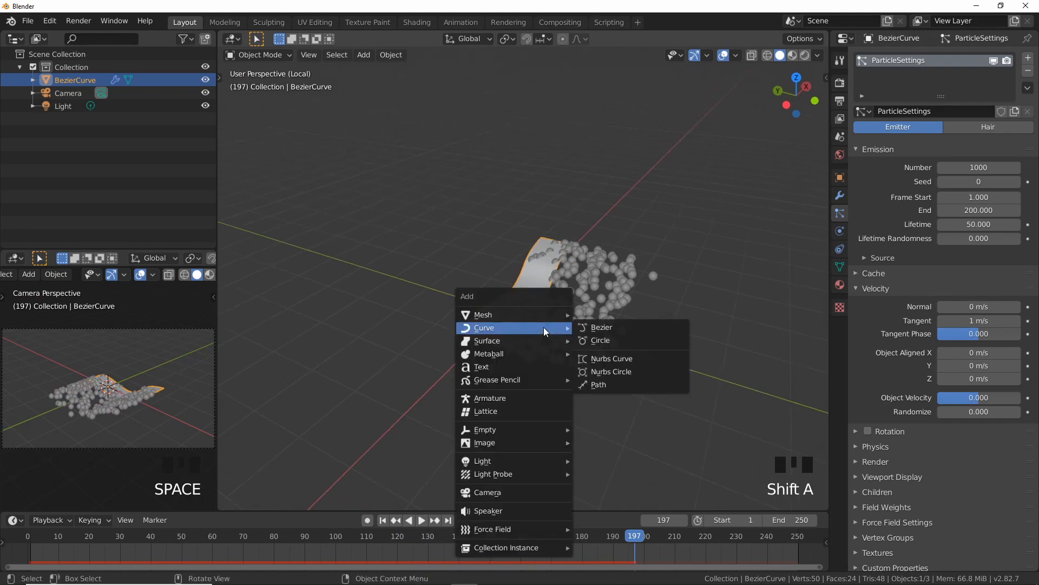
pyautogui.moveTo(569, 314)
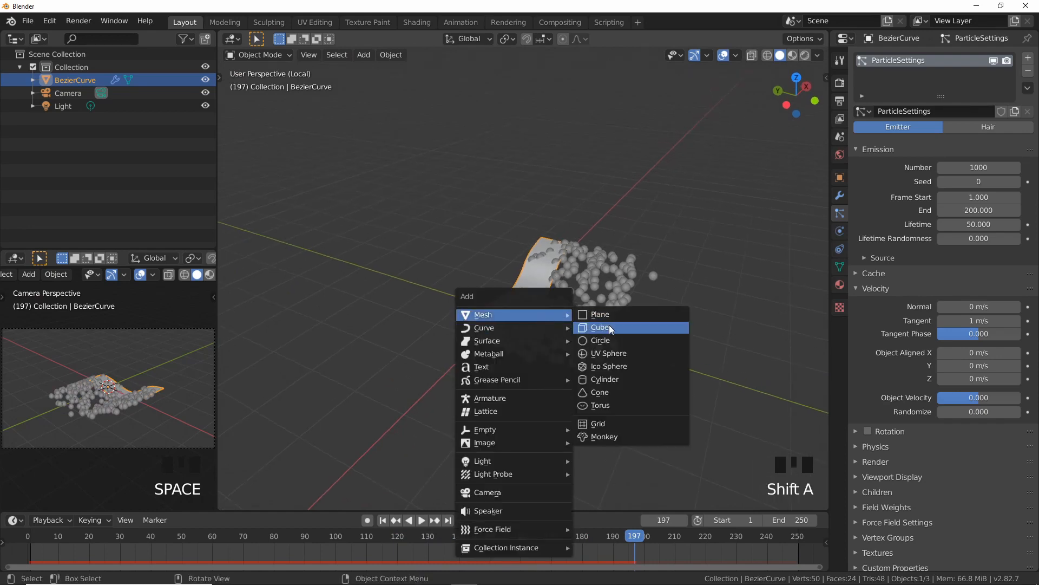
pyautogui.click(616, 392)
pyautogui.moveTo(616, 389); pyautogui.dragTo(549, 370, button='middle')
pyautogui.press('Tab')
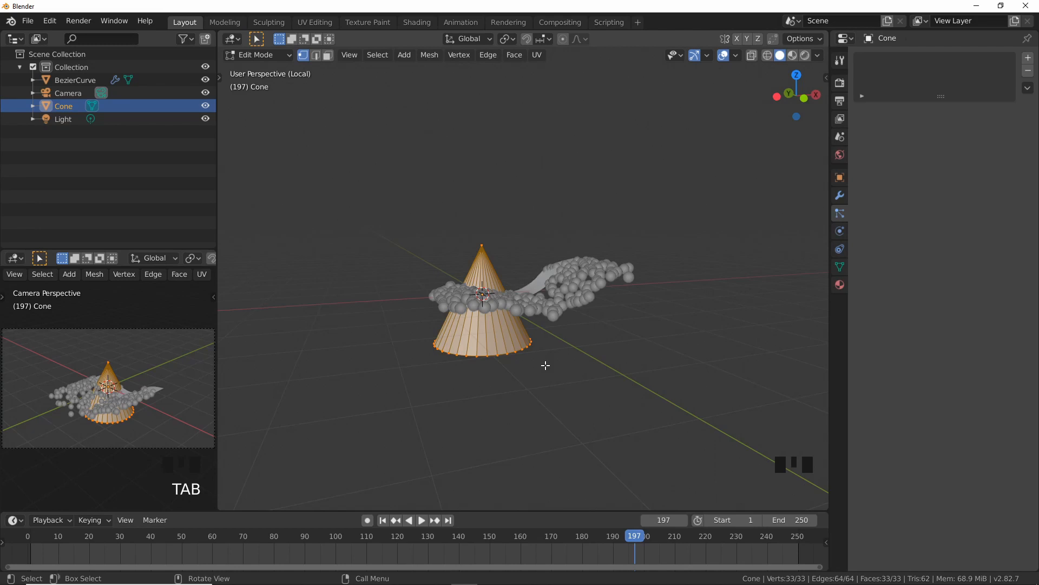
# Step: Move the cone's mesh up above the particle strip and keep the cone isolated in local view
pyautogui.press('g')
pyautogui.click(530, 263)
pyautogui.moveTo(530, 264)
pyautogui.mouseDown(button='middle')
pyautogui.moveTo(535, 232)
pyautogui.moveTo(533, 244)
pyautogui.mouseUp(button='middle')
pyautogui.press('KP_Divide')
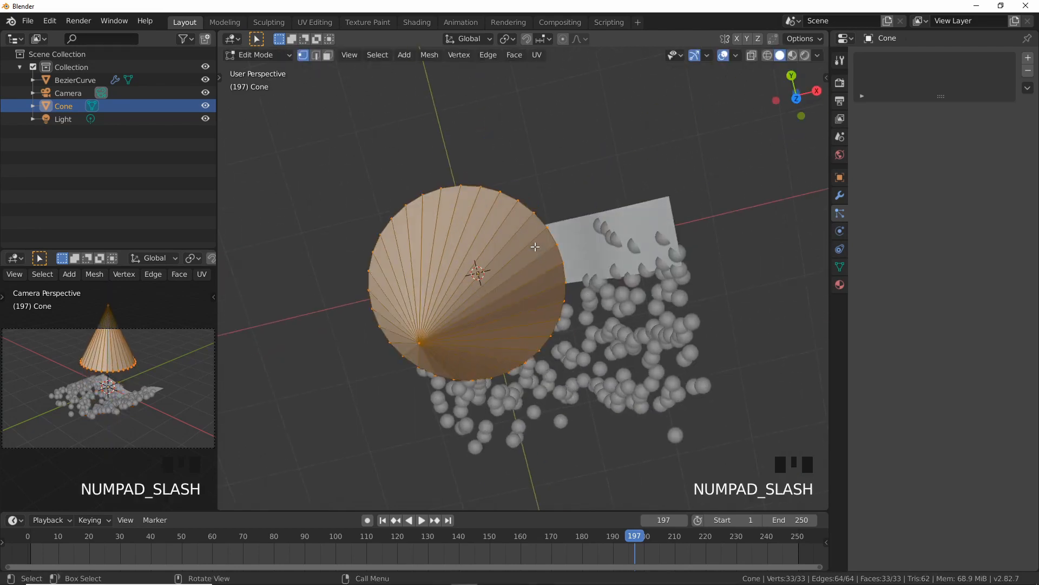
pyautogui.press('KP_Divide')
pyautogui.moveTo(535, 247); pyautogui.dragTo(377, 97, button='middle')
pyautogui.scroll(-3, 400, 119)
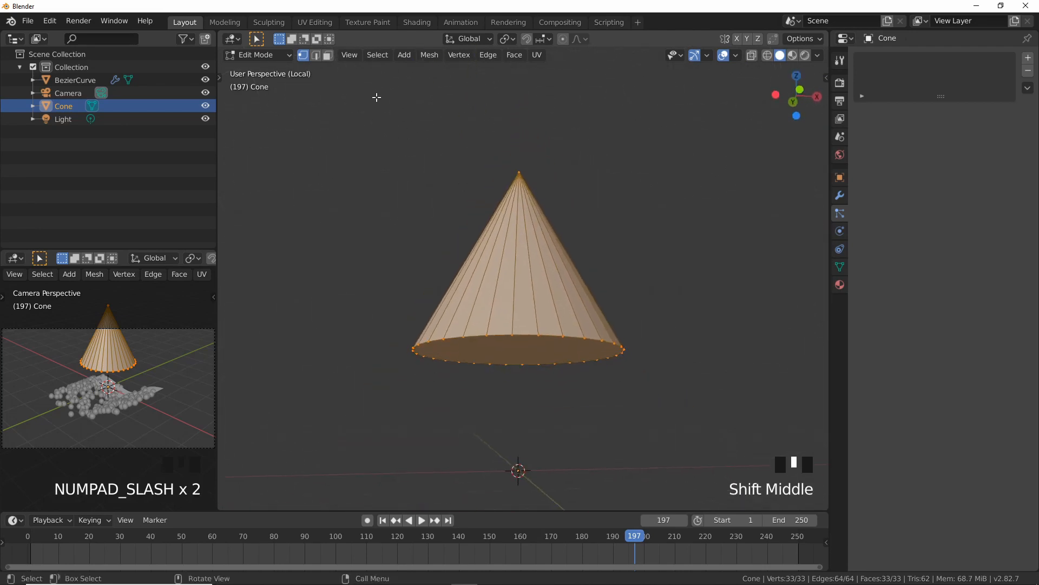
# Step: Inset the cone's circular base face in face select mode to leave a smaller concentric face
pyautogui.click(328, 55)
pyautogui.click(552, 357)
pyautogui.moveTo(554, 387)
pyautogui.mouseDown(button='middle')
pyautogui.moveTo(541, 379)
pyautogui.moveTo(559, 400)
pyautogui.mouseUp(button='middle')
pyautogui.press('i')
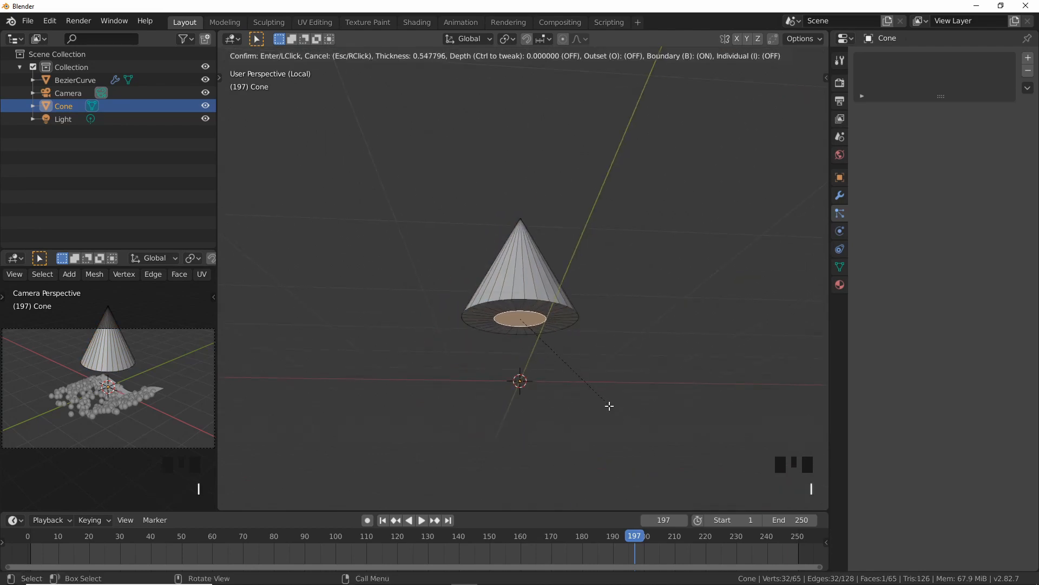
pyautogui.click(572, 396)
# Step: Extrude the inset base face downward into a long arrow shaft and return to Object Mode
pyautogui.press('e')
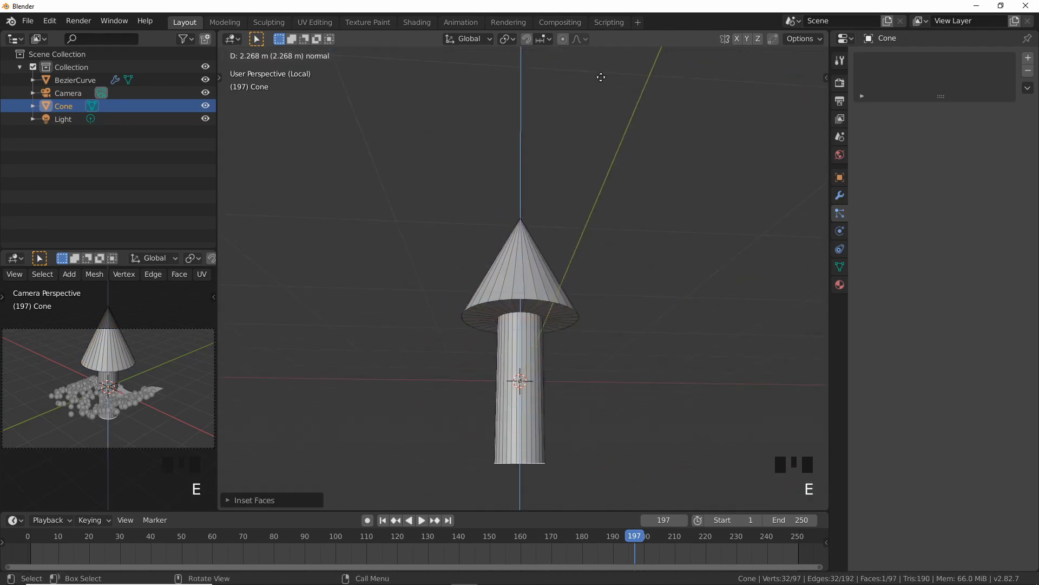
pyautogui.click(621, 201)
pyautogui.press('Tab')
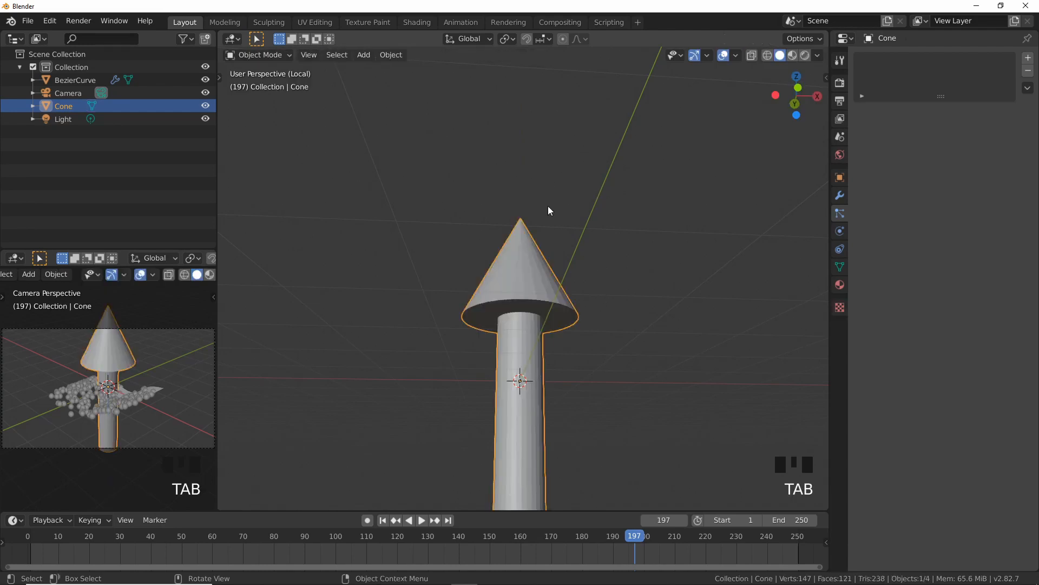
# Step: Set the arrow object's origin to its Center of Mass (Surface)
pyautogui.moveTo(548, 211); pyautogui.dragTo(568, 270, button='middle')
pyautogui.rightClick(524, 285)
pyautogui.moveTo(525, 285)
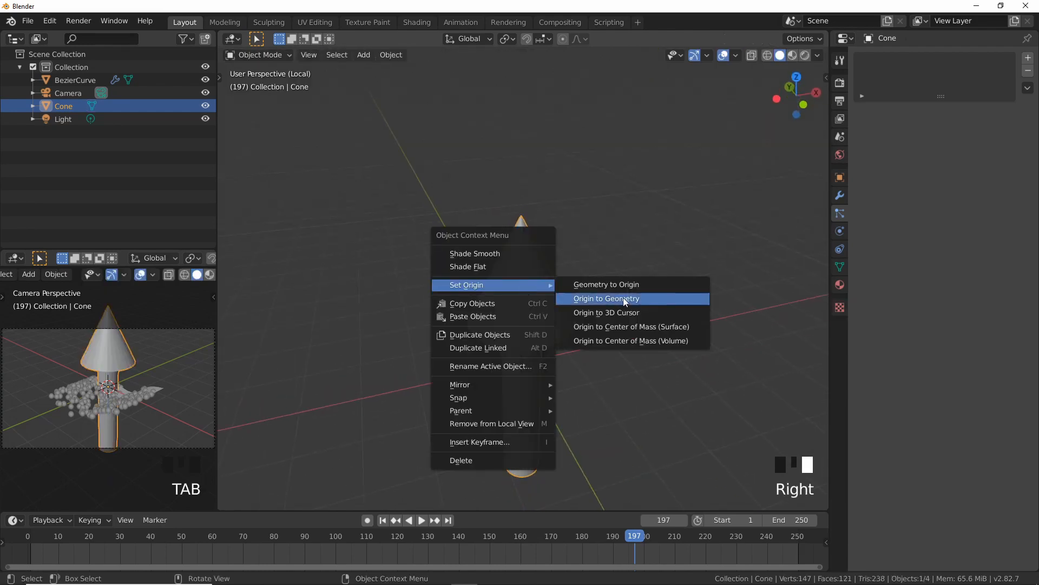
pyautogui.click(661, 327)
pyautogui.scroll(-3, 514, 333)
pyautogui.moveTo(514, 333); pyautogui.dragTo(515, 325, button='middle')
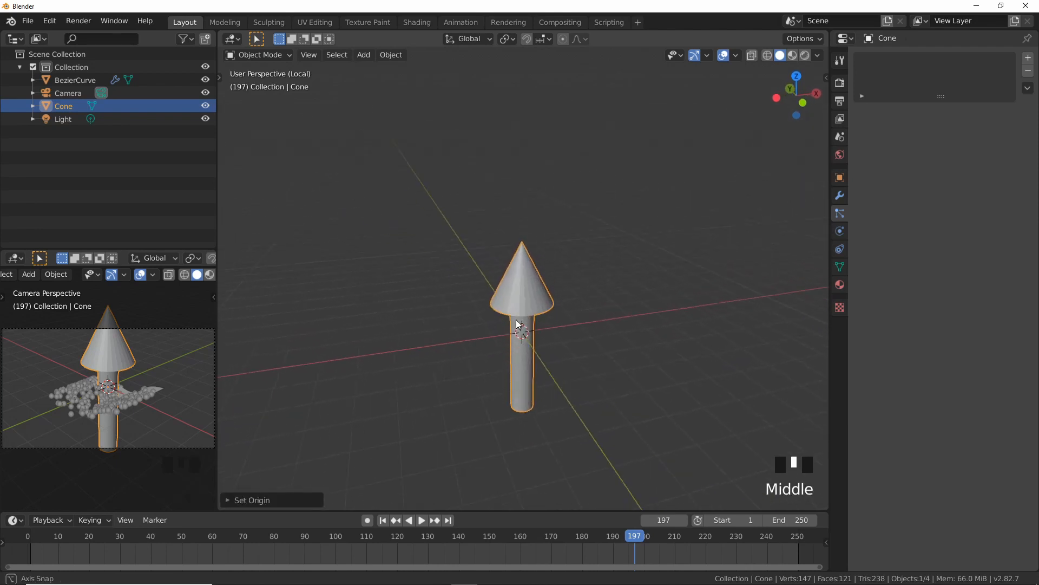
# Step: Hide the arrow object and leave local view to show the whole scene again
pyautogui.press('h')
pyautogui.press('KP_Divide')
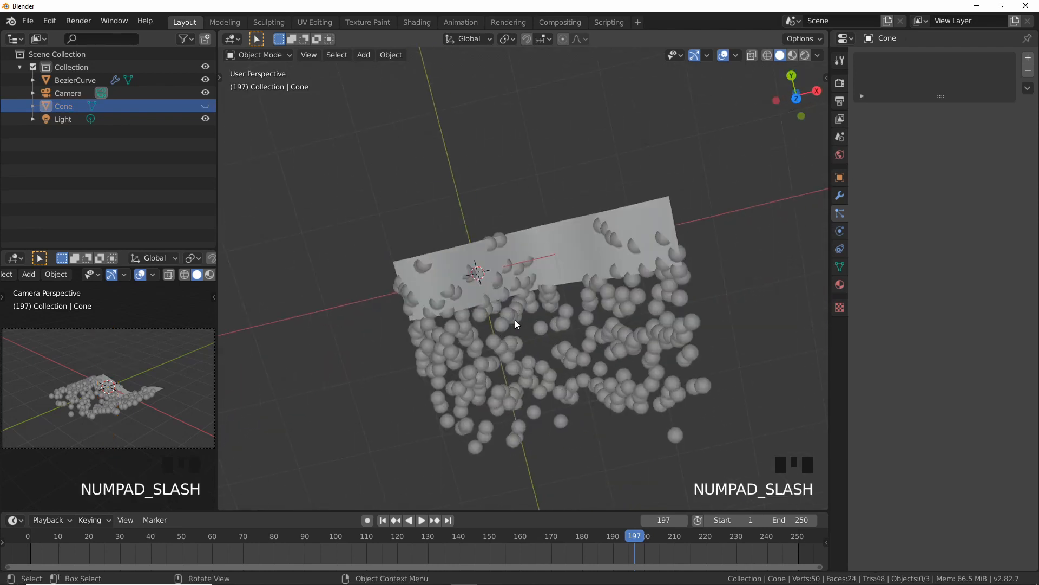
pyautogui.moveTo(514, 320); pyautogui.dragTo(476, 266, button='middle')
# Step: Render the strip's particles as Object, using Cone as the instance object
pyautogui.click(491, 275)
pyautogui.scroll(-7, 863, 433)
pyautogui.click(858, 460)
pyautogui.scroll(-4, 930, 462)
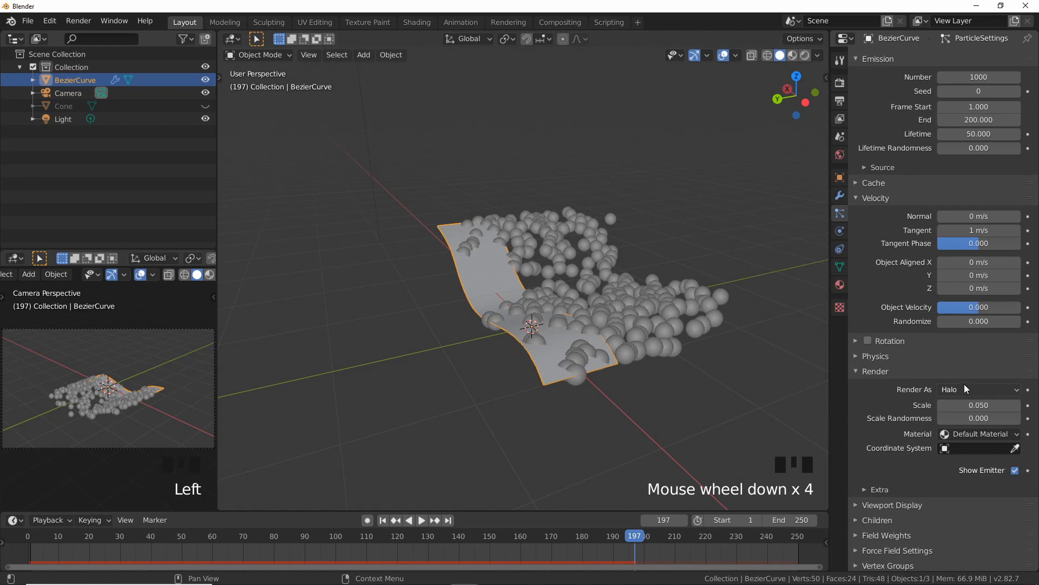
pyautogui.click(963, 389)
pyautogui.click(950, 461)
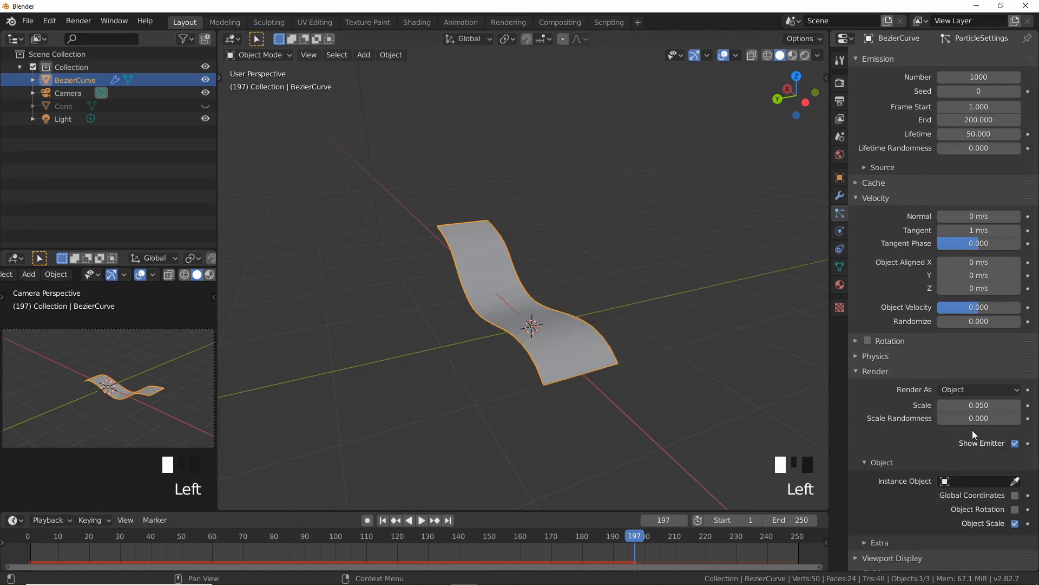
pyautogui.click(1001, 480)
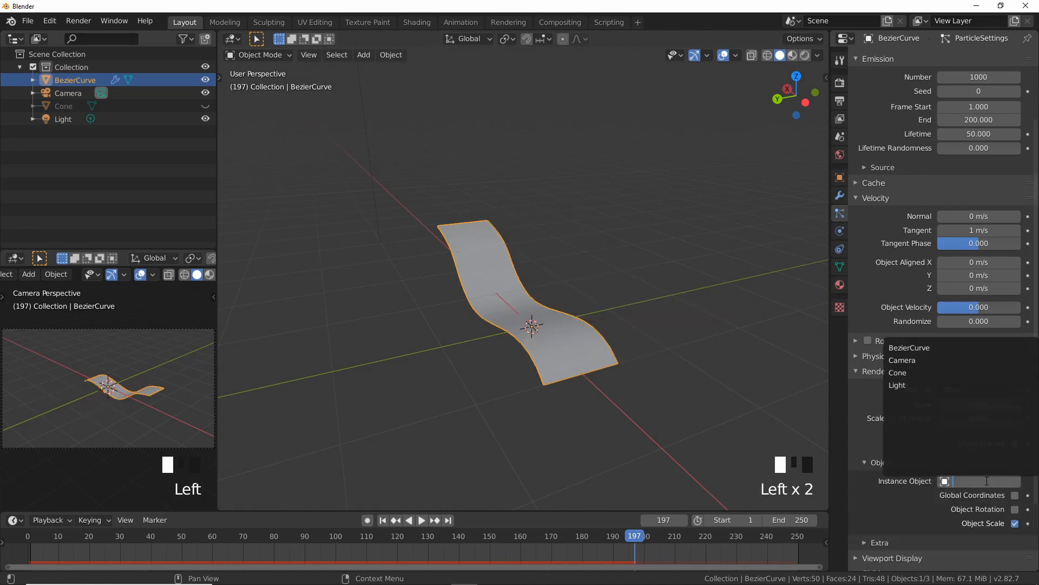
pyautogui.click(923, 372)
# Step: Play the animation briefly to view the arrow-shaped particles from the side, and stop it
pyautogui.moveTo(638, 330)
pyautogui.mouseDown(button='middle')
pyautogui.moveTo(600, 330)
pyautogui.moveTo(641, 331)
pyautogui.mouseUp(button='middle')
pyautogui.keyDown('shift'); pyautogui.moveTo(565, 283); pyautogui.dragTo(589, 247, button='middle'); pyautogui.keyUp('shift')
pyautogui.press('space')
pyautogui.press('space')
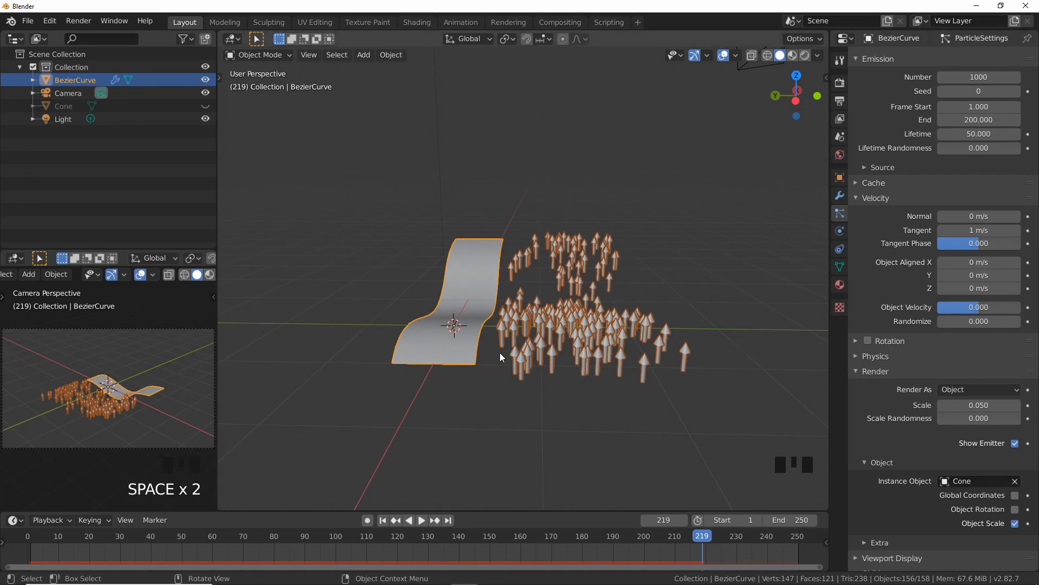
# Step: Enable Rotation for the strip's particles, replay the simulation from frame 1 and stop it around frame 37
pyautogui.scroll(-6, 881, 426)
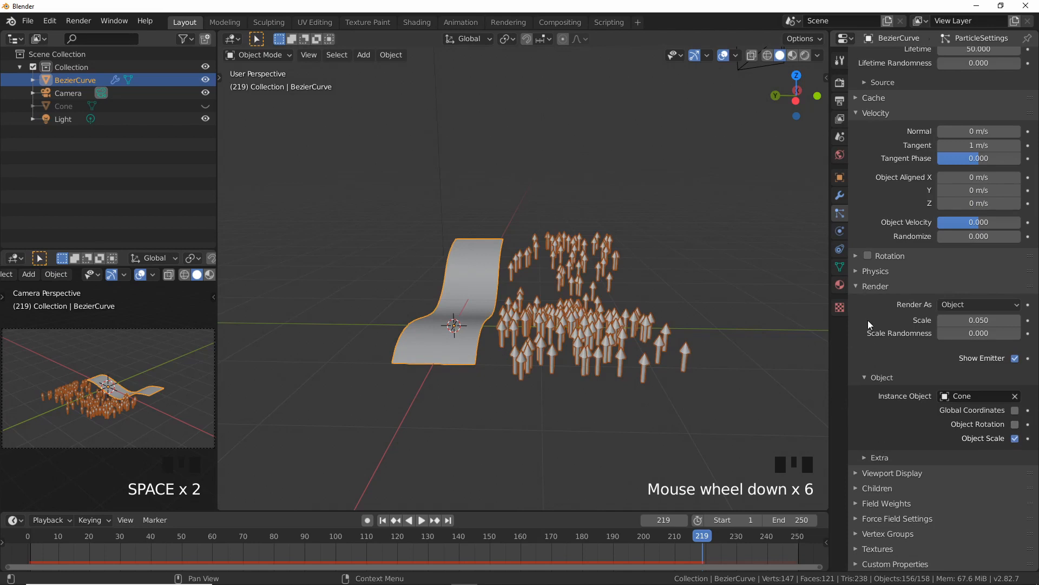
pyautogui.click(868, 256)
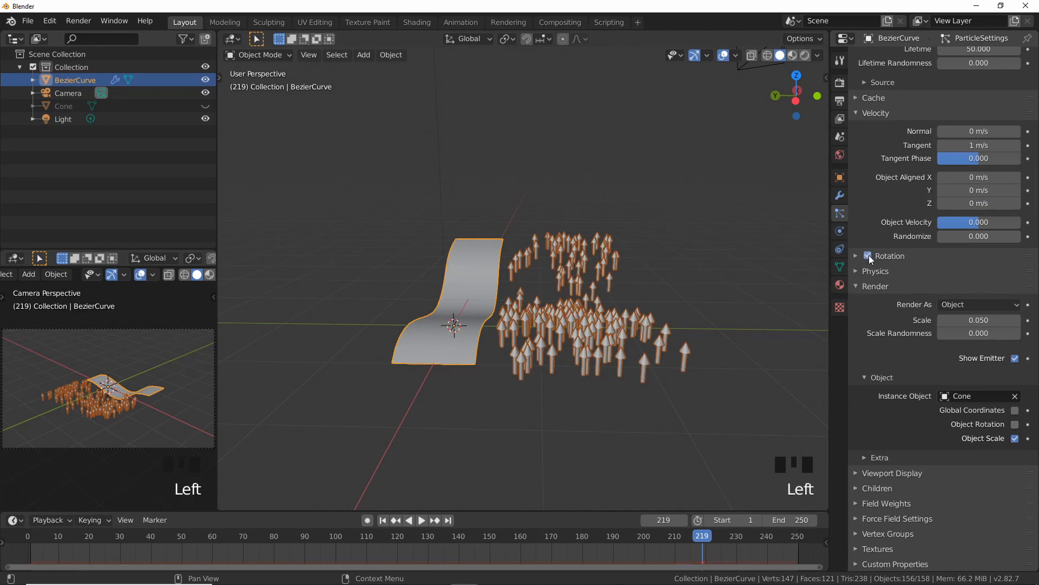
pyautogui.click(385, 520)
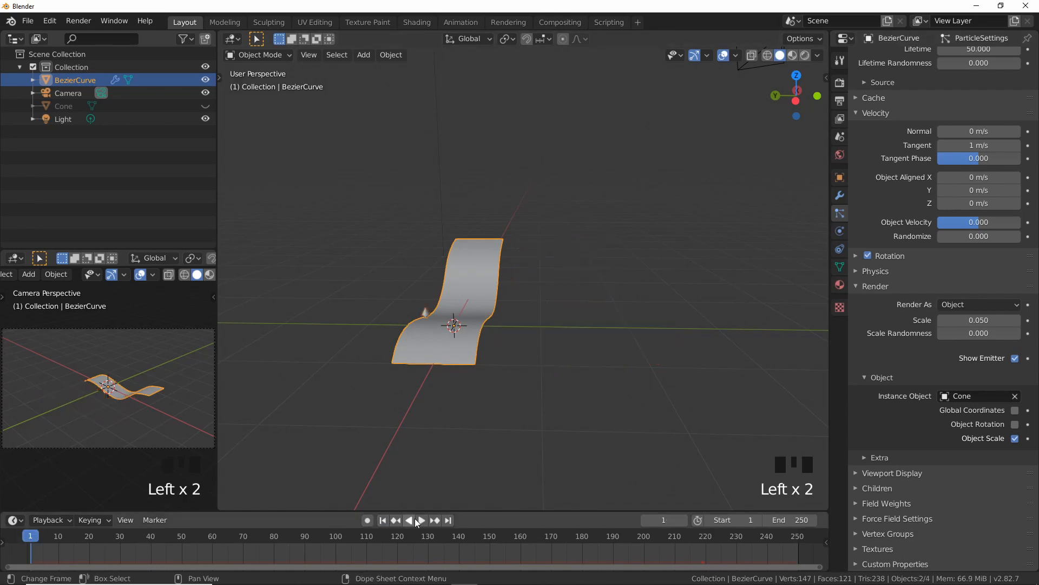
pyautogui.click(422, 520)
pyautogui.click(423, 519)
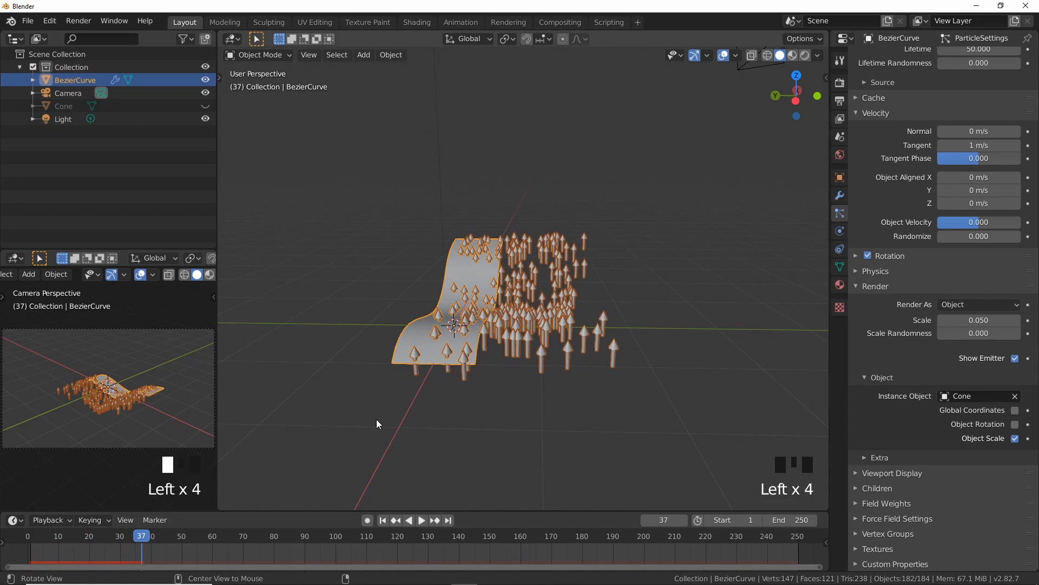
# Step: Unhide the arrow object and enter Edit Mode on it
pyautogui.hotkey('alt', 'h')
pyautogui.click(463, 201)
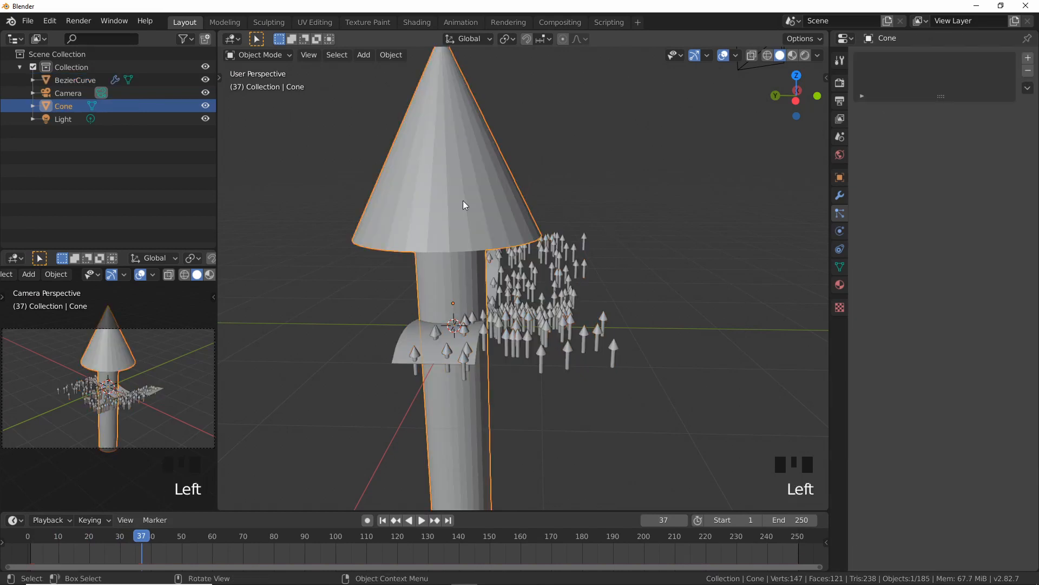
pyautogui.press('Tab')
pyautogui.moveTo(544, 278); pyautogui.dragTo(552, 264, button='middle')
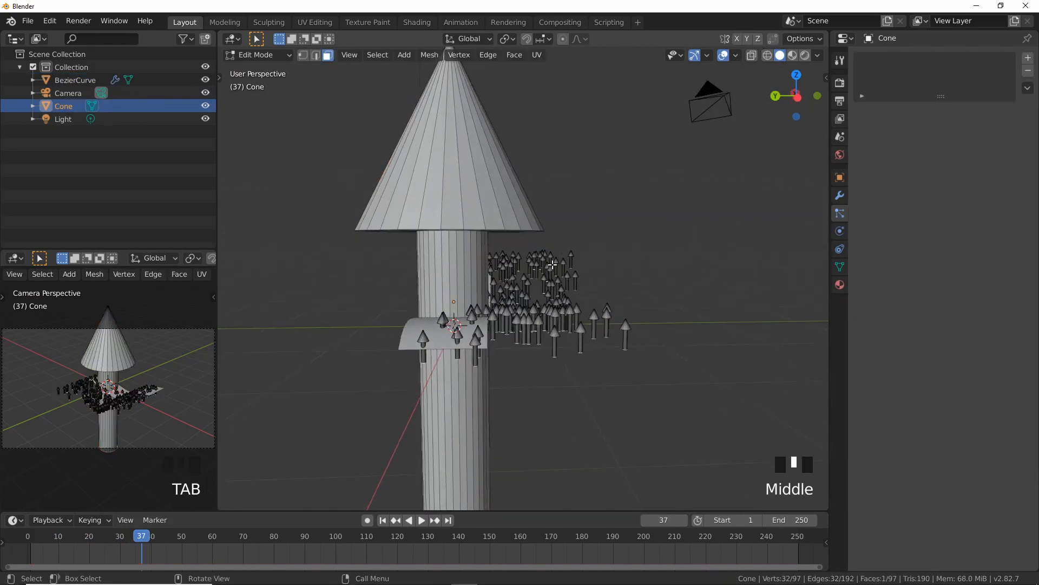
pyautogui.press('r')
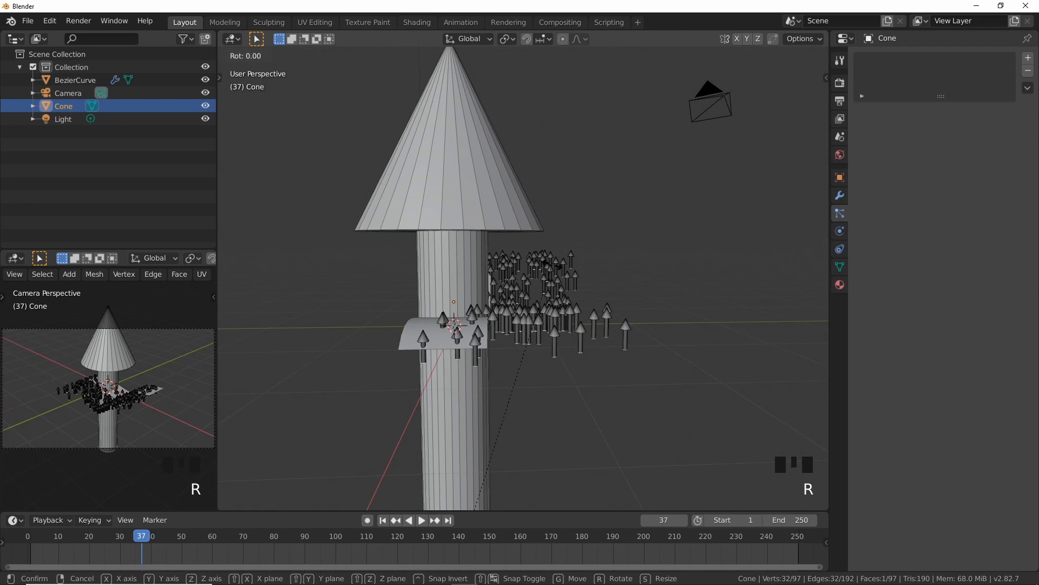
pyautogui.rightClick(552, 264)
# Step: Rotate the arrow's entire mesh -90 degrees about the global X axis and return to Object Mode
pyautogui.press('a')
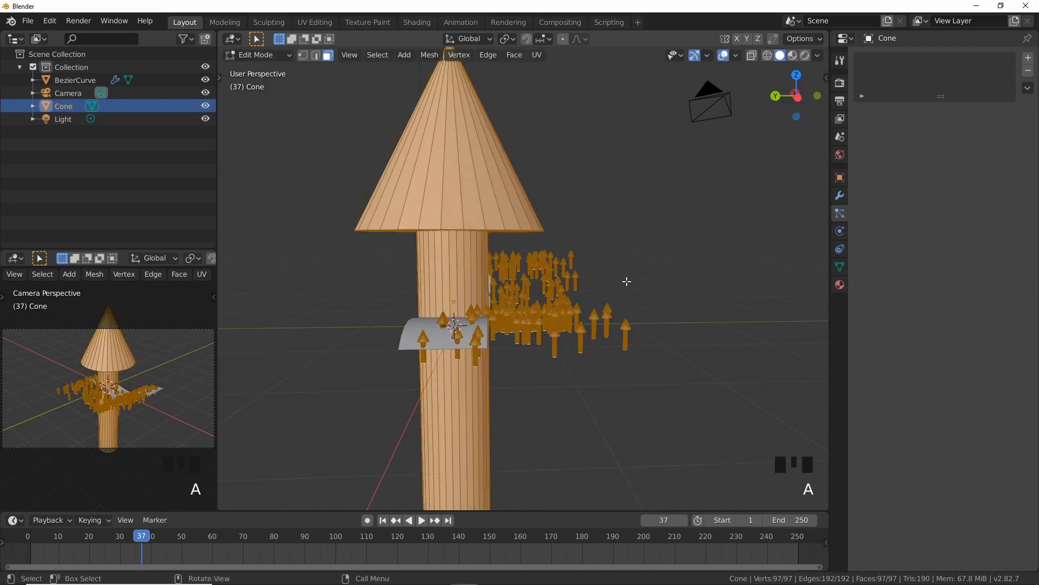
pyautogui.press('r')
pyautogui.press('x')
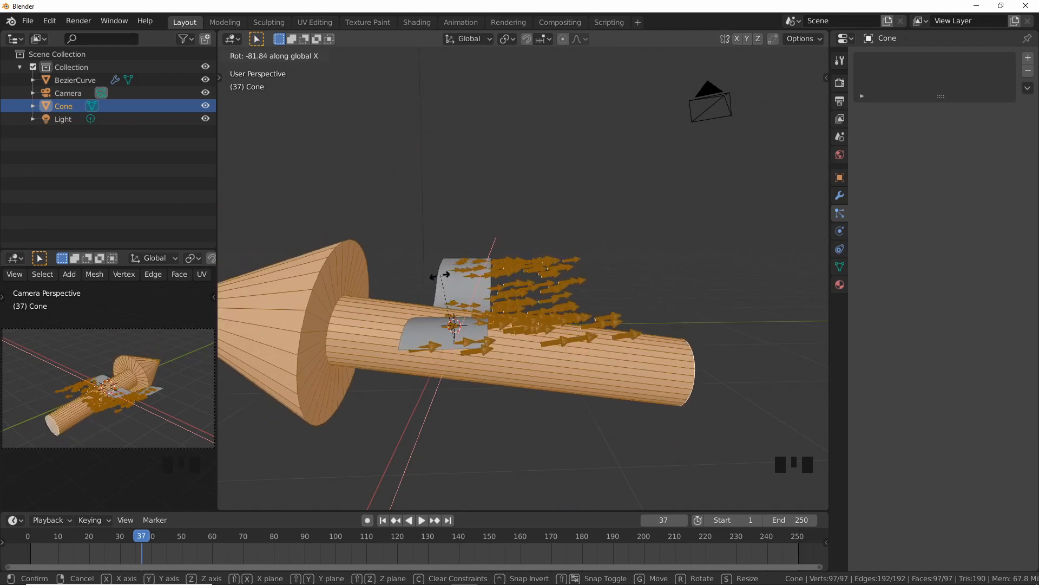
pyautogui.write('-90')
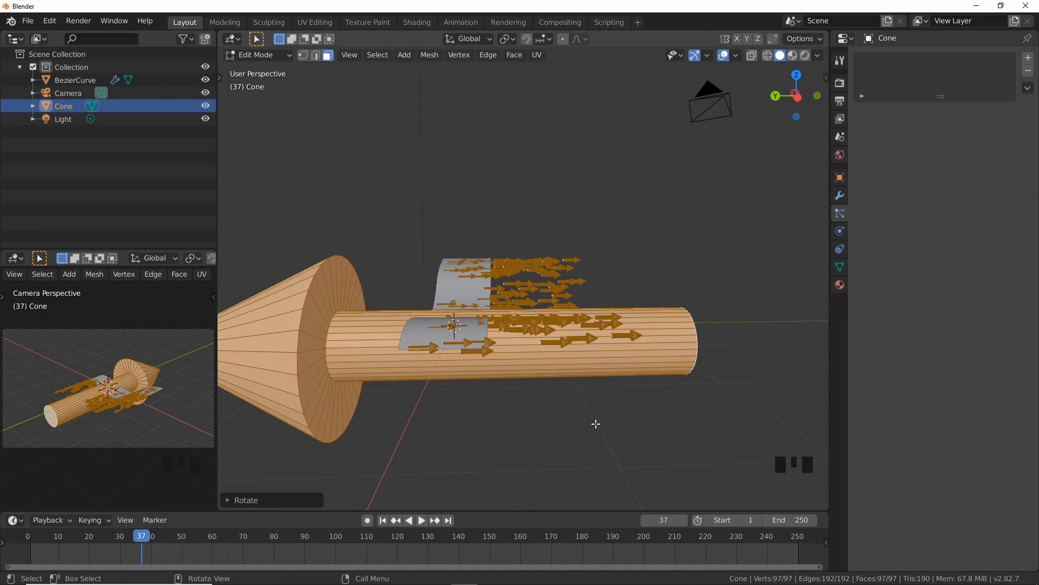
pyautogui.moveTo(596, 424); pyautogui.dragTo(537, 449, button='middle')
pyautogui.press('Tab')
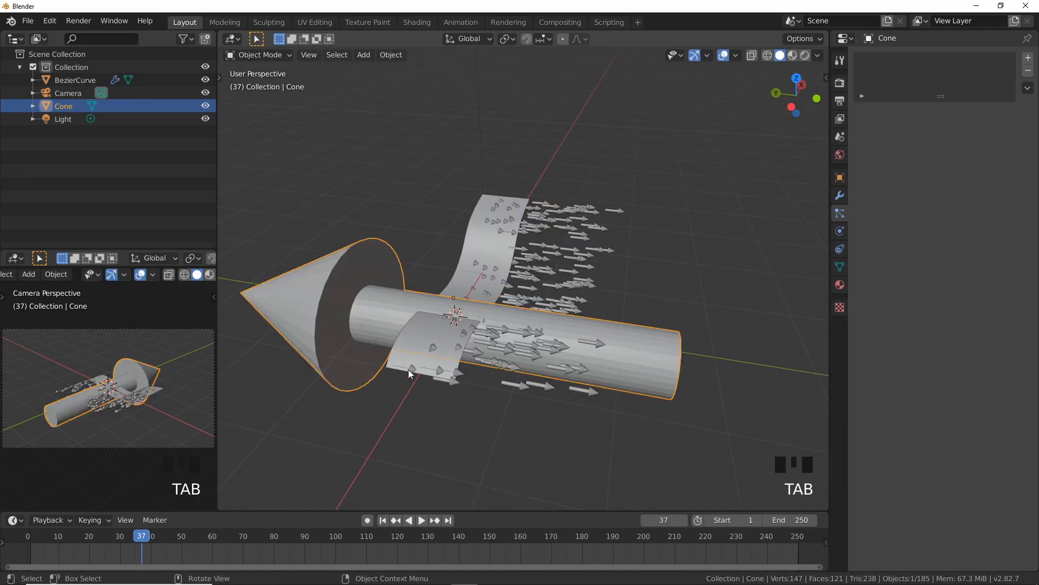
# Step: Hide the arrow object, play the animation and select the particle-emitting strip
pyautogui.press('h')
pyautogui.moveTo(441, 384); pyautogui.dragTo(463, 324, button='middle')
pyautogui.press('space')
pyautogui.scroll(2, 602, 343)
pyautogui.moveTo(602, 345); pyautogui.dragTo(428, 396, button='middle')
pyautogui.click(398, 392)
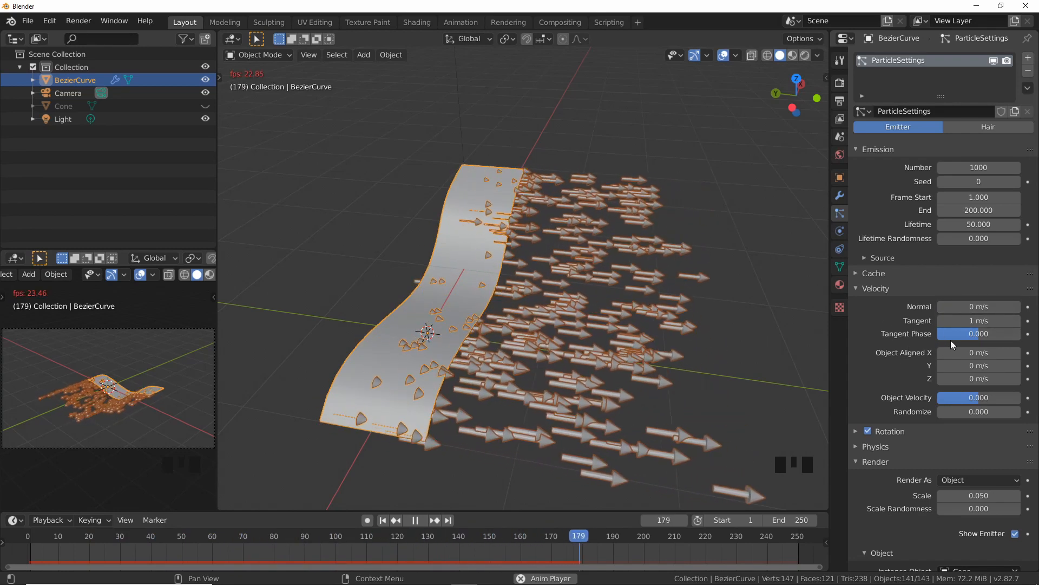
# Step: Try a Tangent Phase of 1.000 in top view, set it back to 0 and restart the animation from frame 1
pyautogui.press('KP_7')
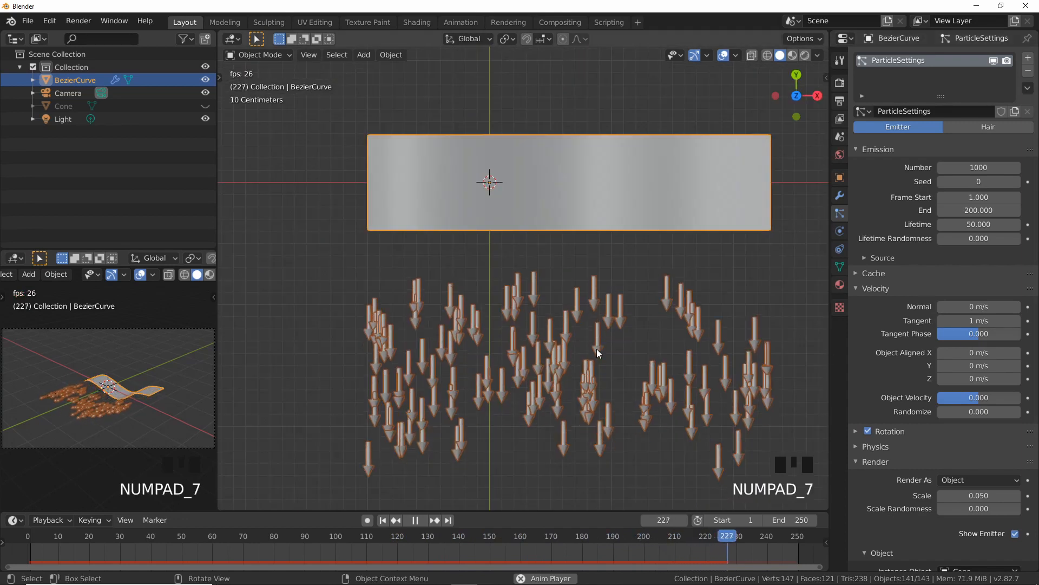
pyautogui.scroll(-2, 596, 349)
pyautogui.keyDown('shift'); pyautogui.moveTo(597, 349); pyautogui.dragTo(567, 362, button='middle'); pyautogui.keyUp('shift')
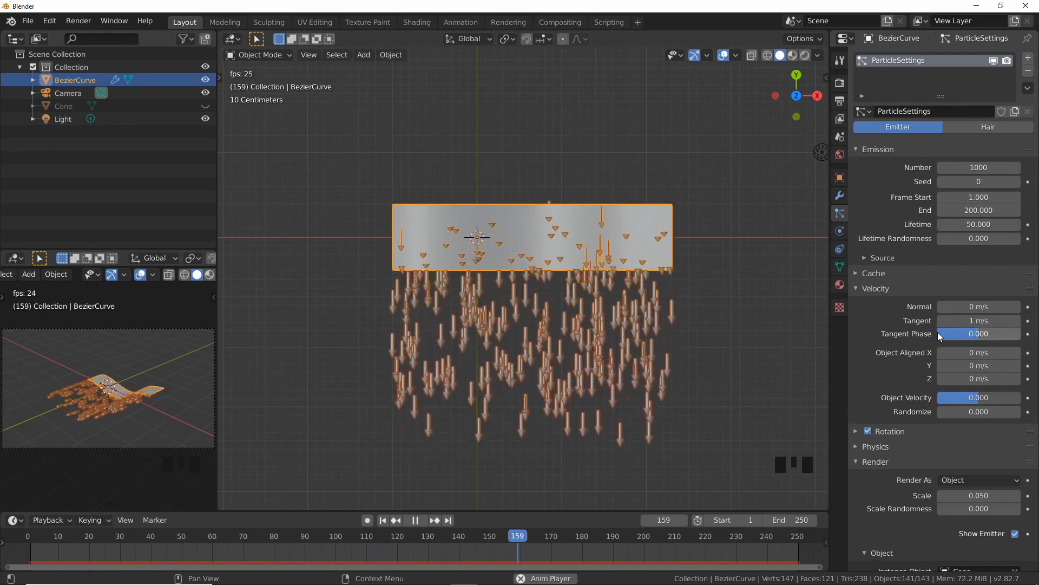
pyautogui.moveTo(964, 334); pyautogui.dragTo(921, 334)
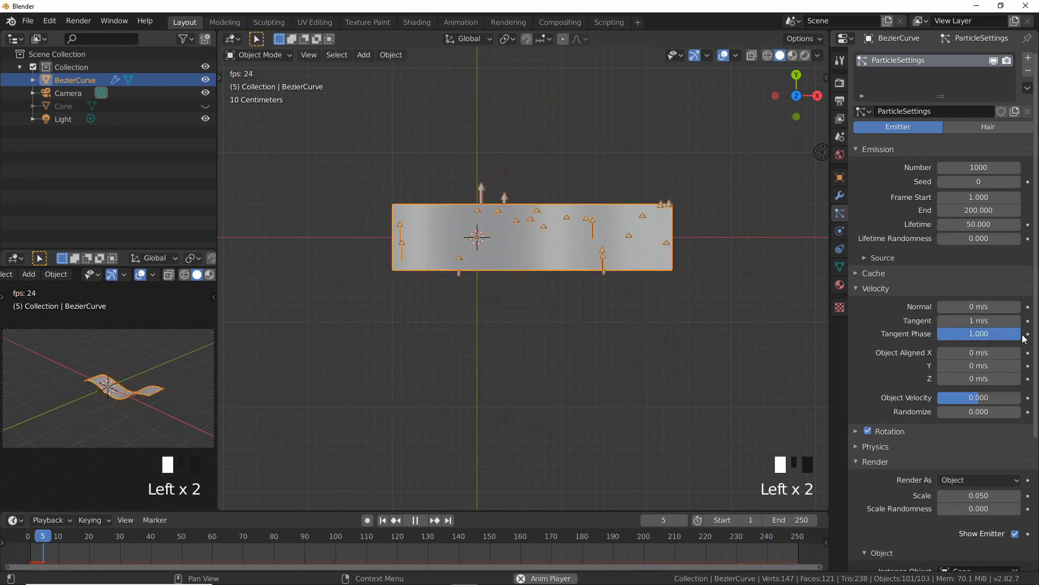
pyautogui.write('0')
pyautogui.press('Return')
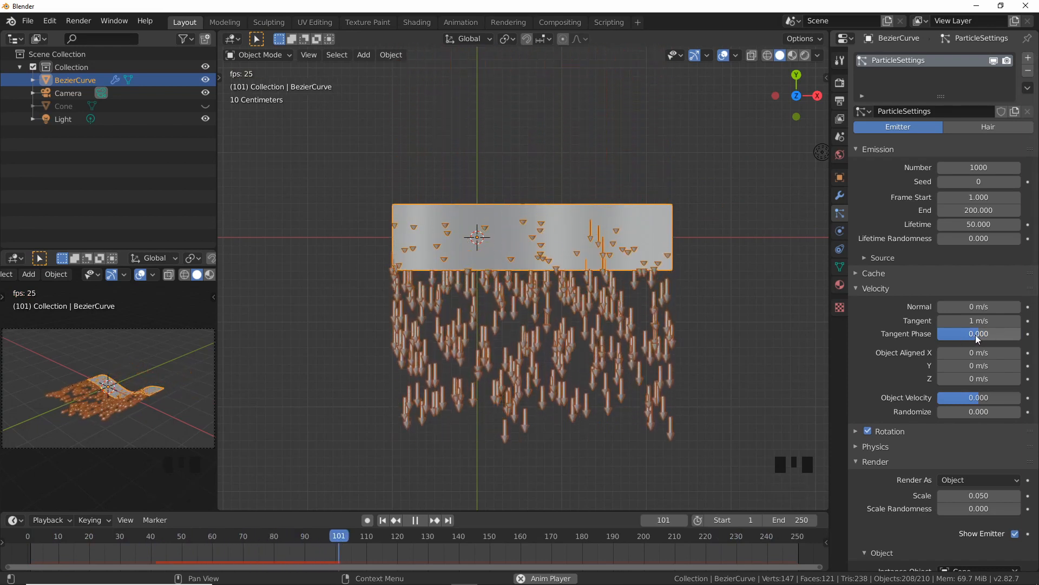
pyautogui.click(383, 520)
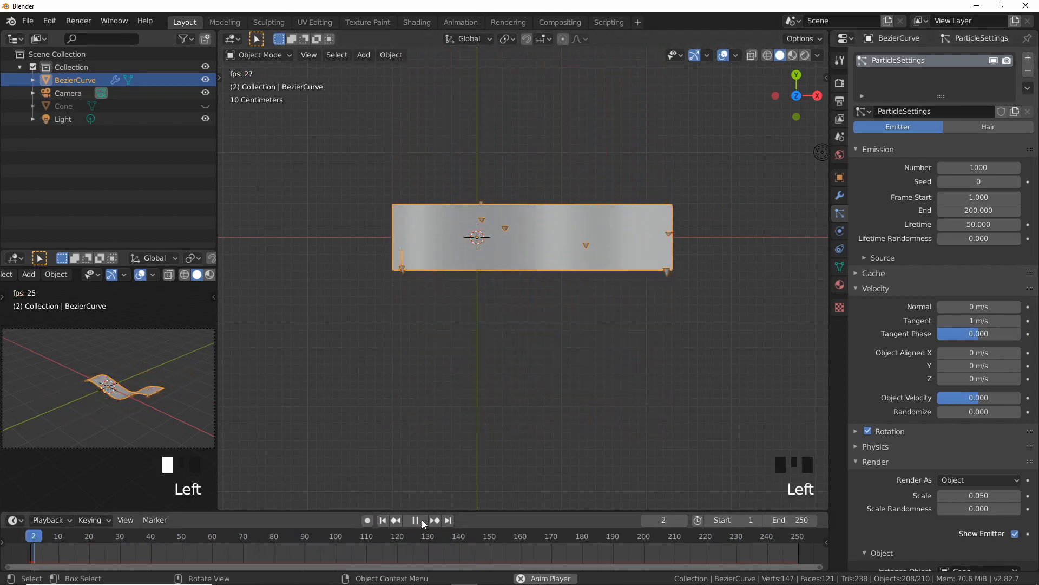
# Step: Set the Tangent Phase to 0.500 during playback and view the emission from an angle and from above
pyautogui.moveTo(979, 337); pyautogui.dragTo(963, 334)
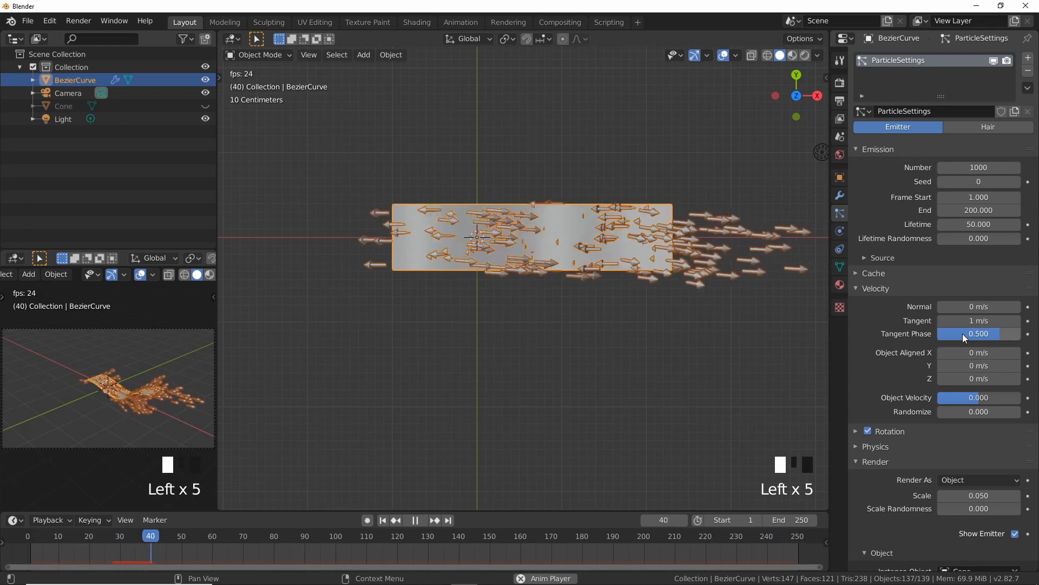
pyautogui.moveTo(639, 400); pyautogui.dragTo(571, 296, button='middle')
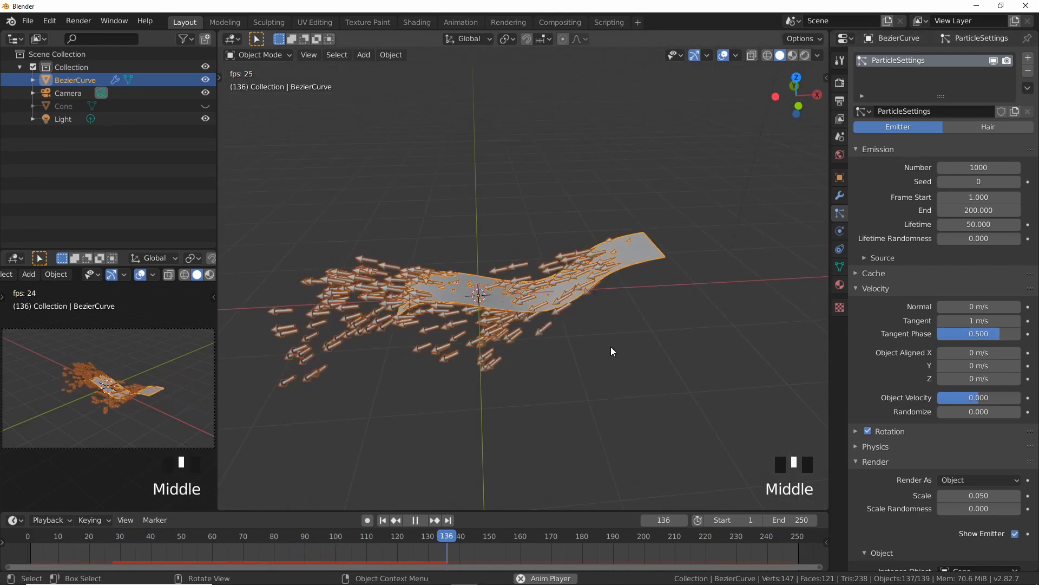
pyautogui.press('KP_7')
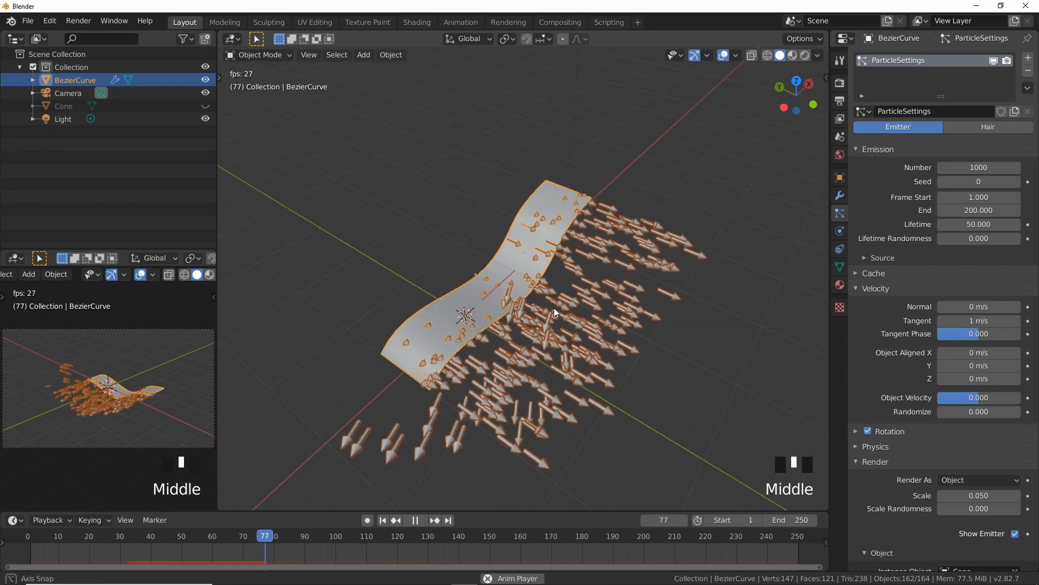
# Step: Examine the emission from several angles and change the particles' Tangent Phase to 0.5 again
pyautogui.moveTo(553, 308); pyautogui.dragTo(585, 336, button='middle')
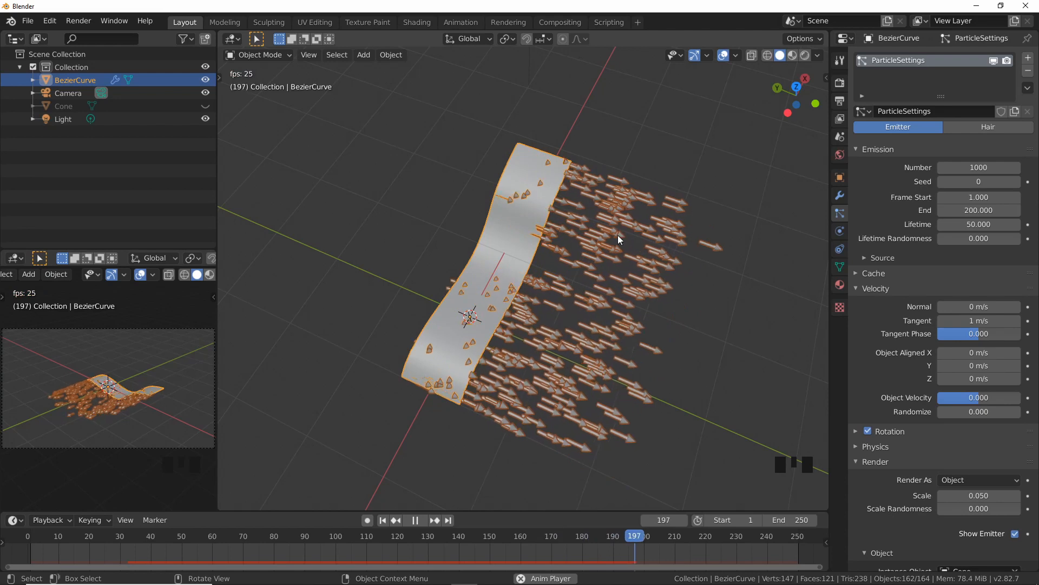
pyautogui.moveTo(569, 341); pyautogui.dragTo(551, 313, button='middle')
pyautogui.moveTo(613, 327); pyautogui.dragTo(607, 353, button='middle')
pyautogui.moveTo(969, 333); pyautogui.dragTo(969, 334)
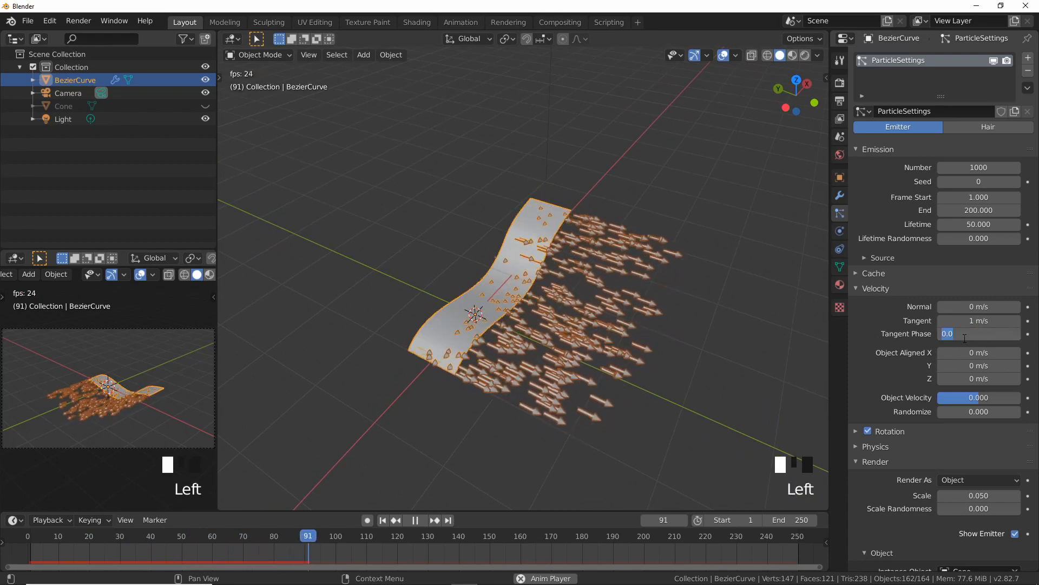
pyautogui.write('.5')
pyautogui.press('Return')
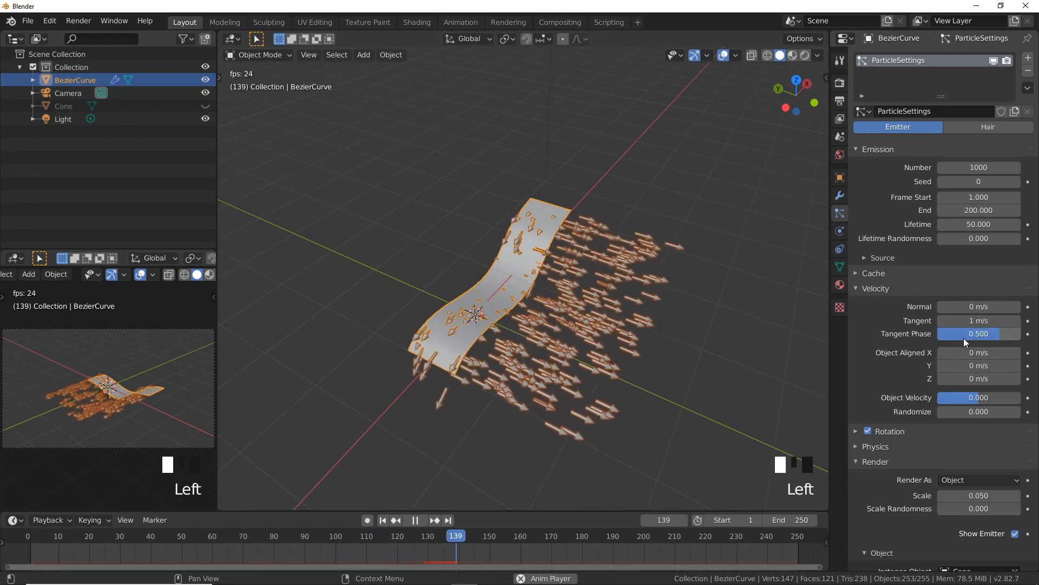
# Step: Set the strip's Normal velocity to 1 m/s and Tangent velocity to 0 m/s during playback, and view the emission from different angles
pyautogui.moveTo(638, 373)
pyautogui.mouseDown(button='middle')
pyautogui.moveTo(516, 339)
pyautogui.moveTo(583, 327)
pyautogui.moveTo(625, 364)
pyautogui.mouseUp(button='middle')
pyautogui.scroll(2, 546, 356)
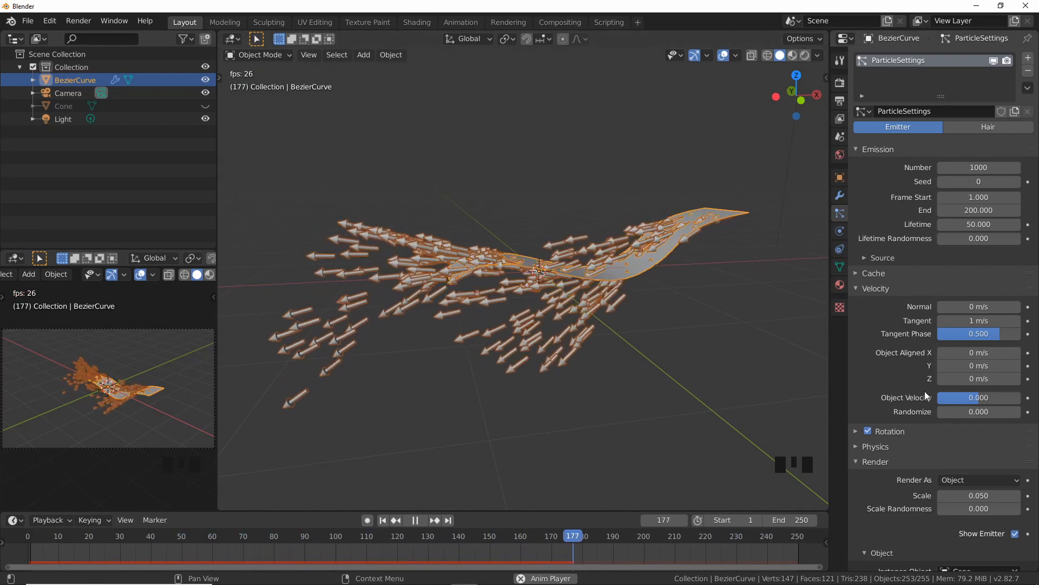
pyautogui.moveTo(623, 303); pyautogui.dragTo(580, 315, button='middle')
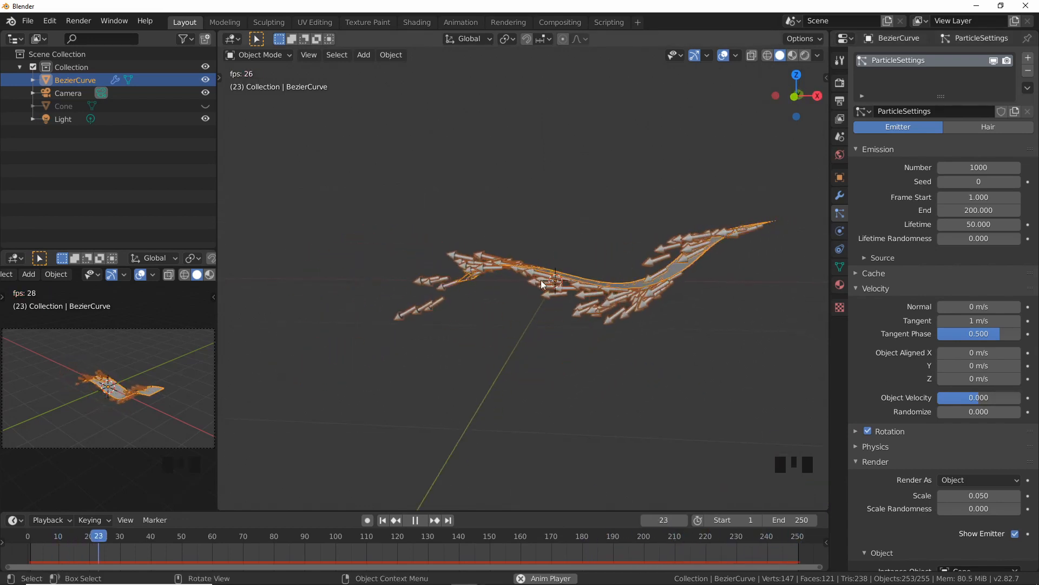
pyautogui.moveTo(542, 267); pyautogui.dragTo(772, 215, button='middle')
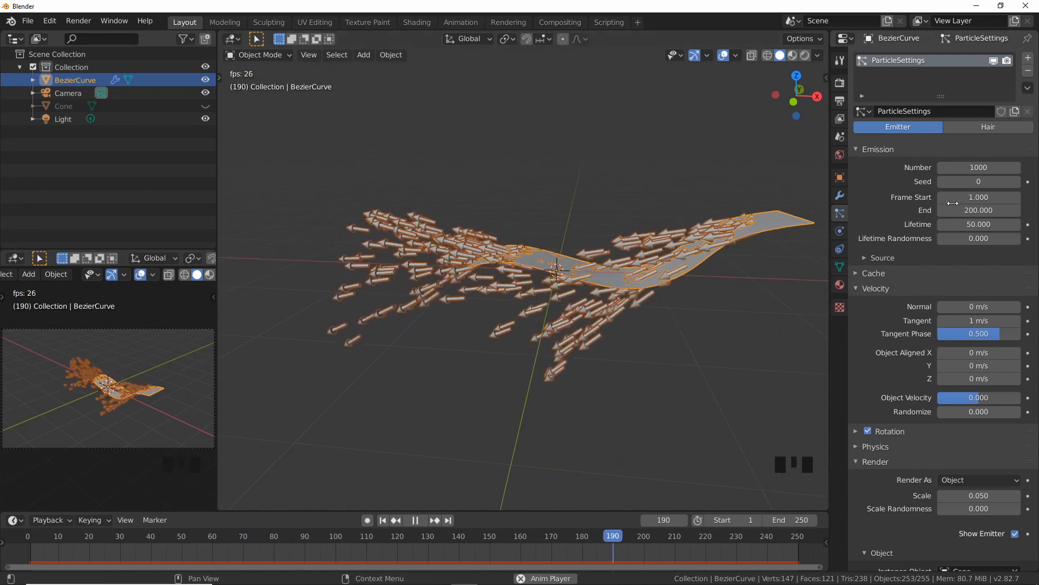
pyautogui.click(979, 306)
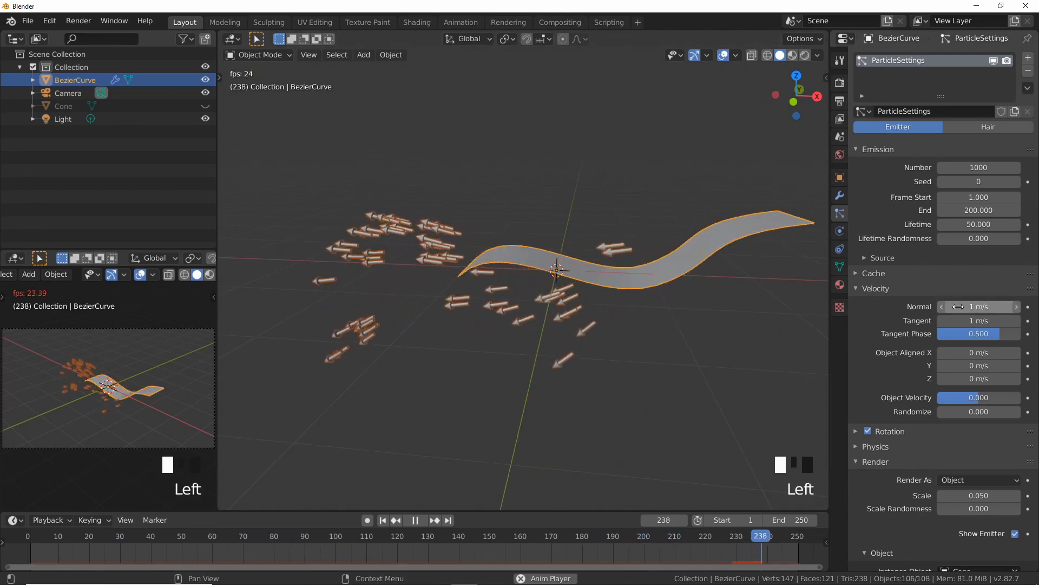
pyautogui.press('Return')
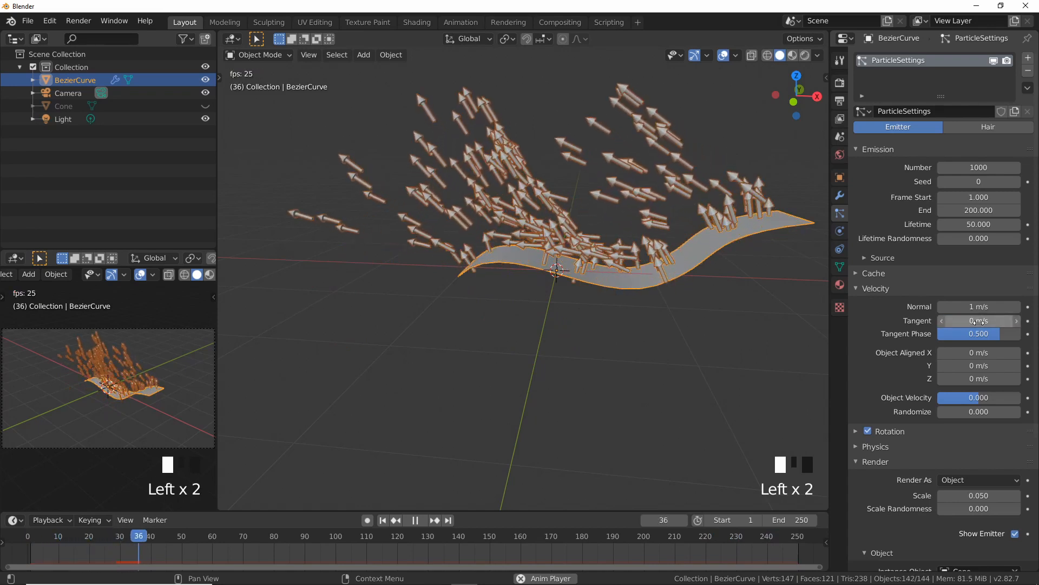
pyautogui.moveTo(642, 276)
pyautogui.mouseDown(button='middle')
pyautogui.moveTo(652, 259)
pyautogui.moveTo(665, 274)
pyautogui.moveTo(654, 264)
pyautogui.mouseUp(button='middle')
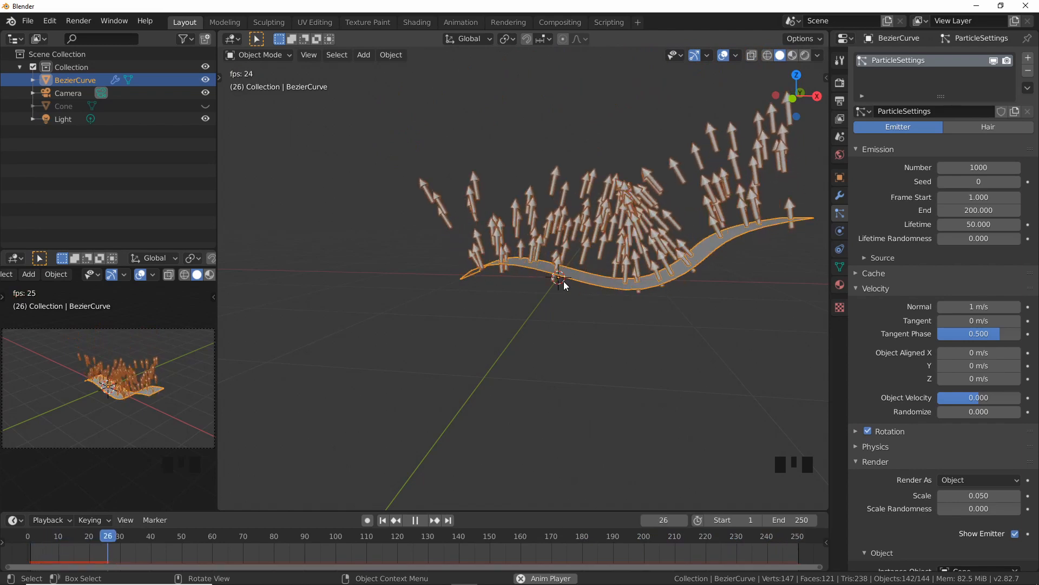
pyautogui.moveTo(570, 301); pyautogui.dragTo(595, 292, button='middle')
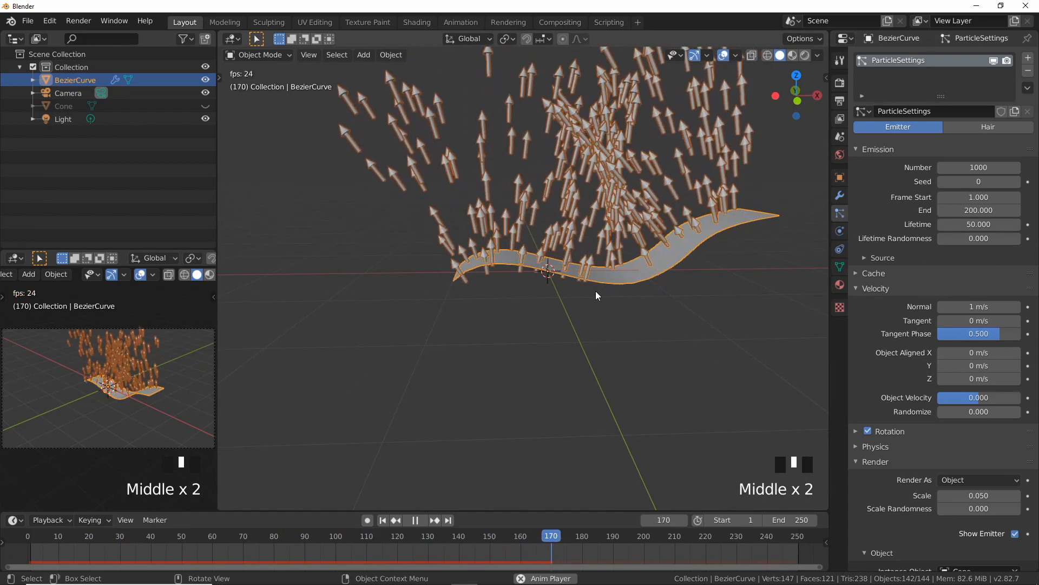
# Step: Hide the curved strip and add a mesh plane at the origin
pyautogui.press('h')
pyautogui.hotkey('shift', 'a')
pyautogui.moveTo(596, 294)
pyautogui.click(654, 296)
pyautogui.moveTo(519, 275); pyautogui.dragTo(570, 311, button='middle')
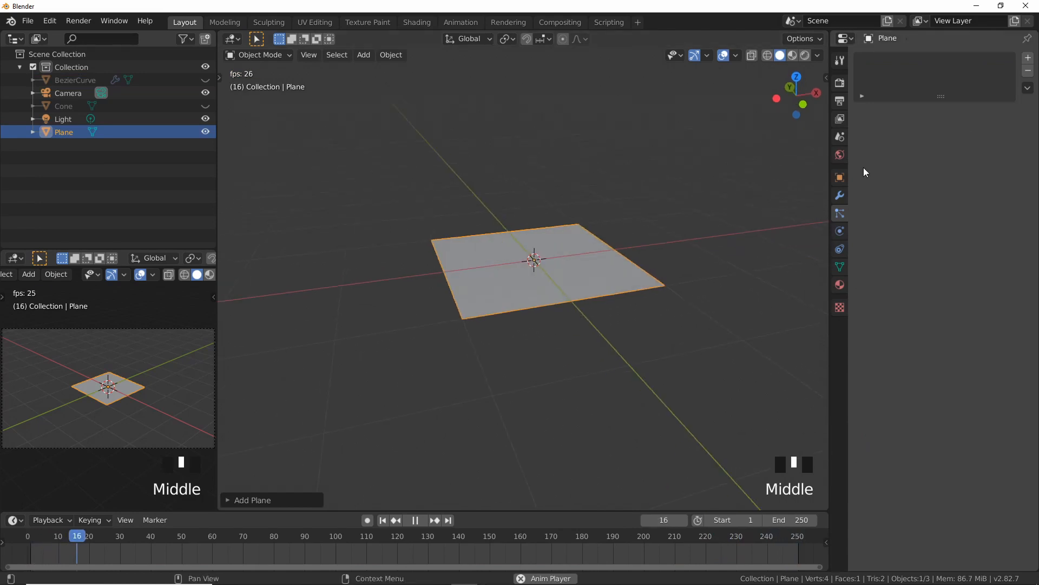
# Step: Add a particle system to the plane and assign the existing ParticleSettings so it emits the arrow particles
pyautogui.click(1027, 58)
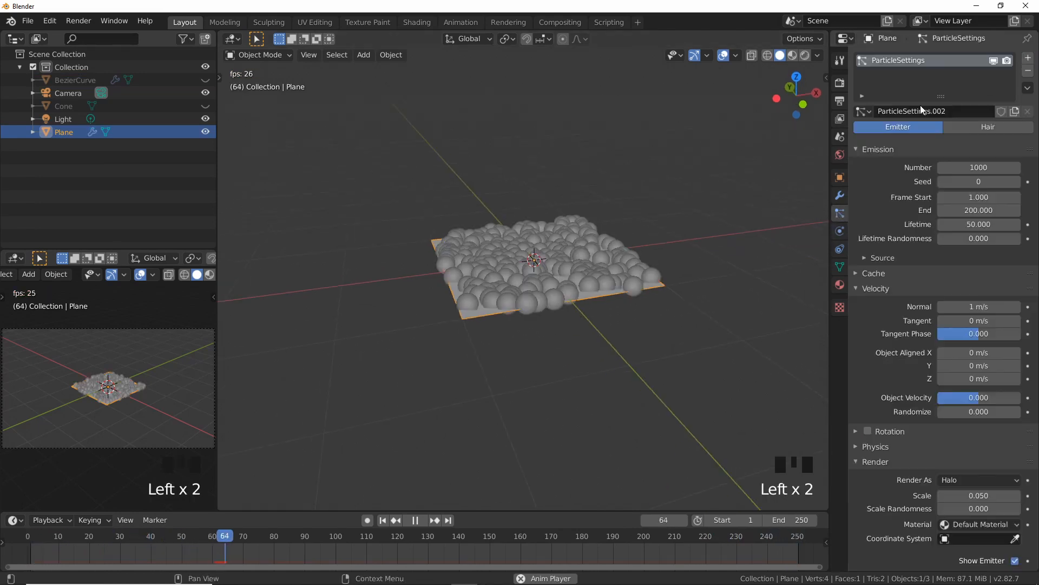
pyautogui.click(862, 111)
pyautogui.click(783, 131)
pyautogui.moveTo(563, 254); pyautogui.dragTo(509, 229, button='middle')
pyautogui.moveTo(537, 87); pyautogui.dragTo(605, 345, button='middle')
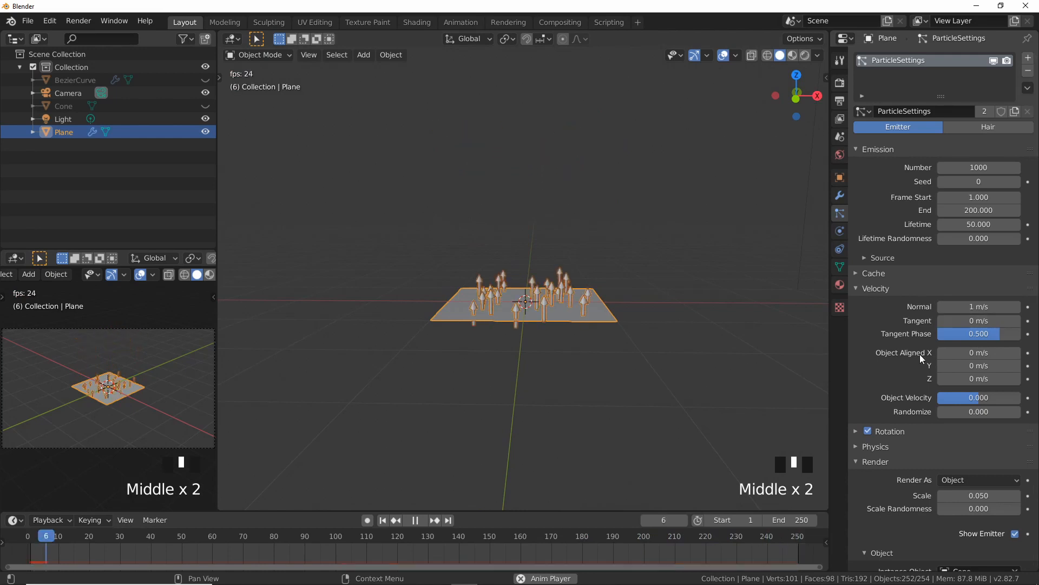
pyautogui.moveTo(555, 324); pyautogui.dragTo(553, 317, button='middle')
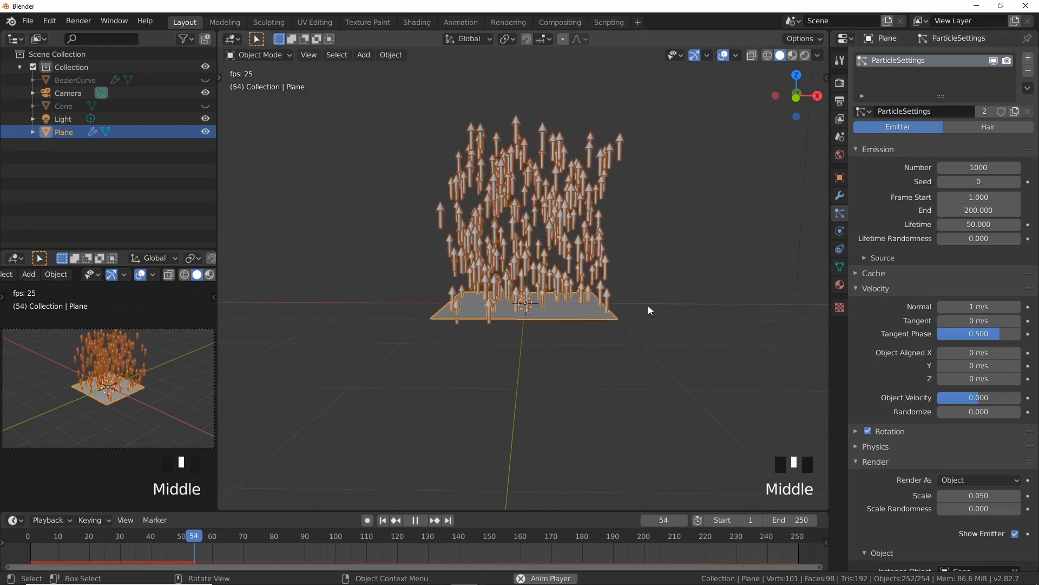
# Step: Try an Object Aligned X velocity of 1 m/s and view the emission from the front and in perspective
pyautogui.click(951, 353)
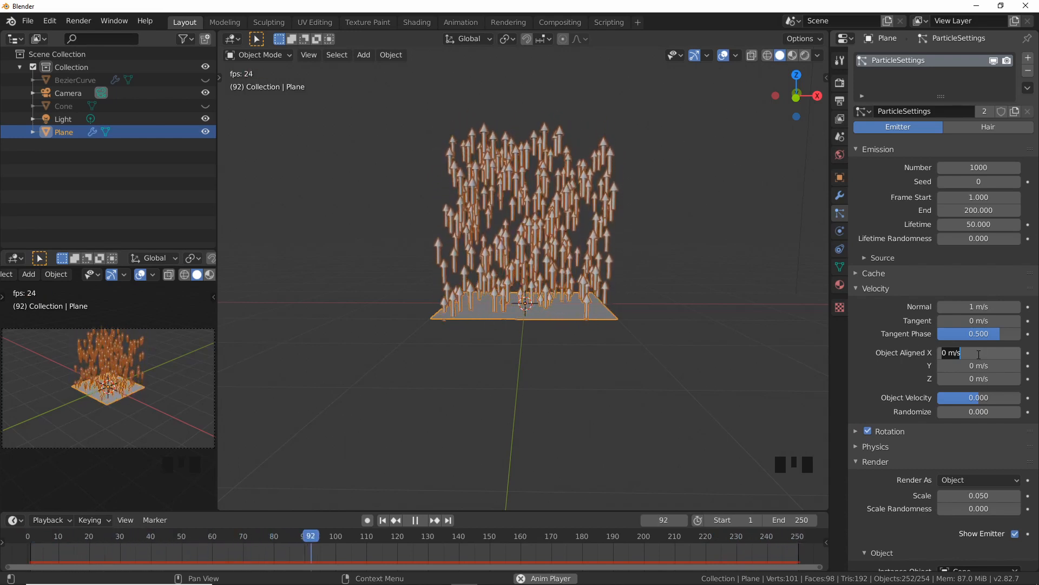
pyautogui.write('1')
pyautogui.press('Return')
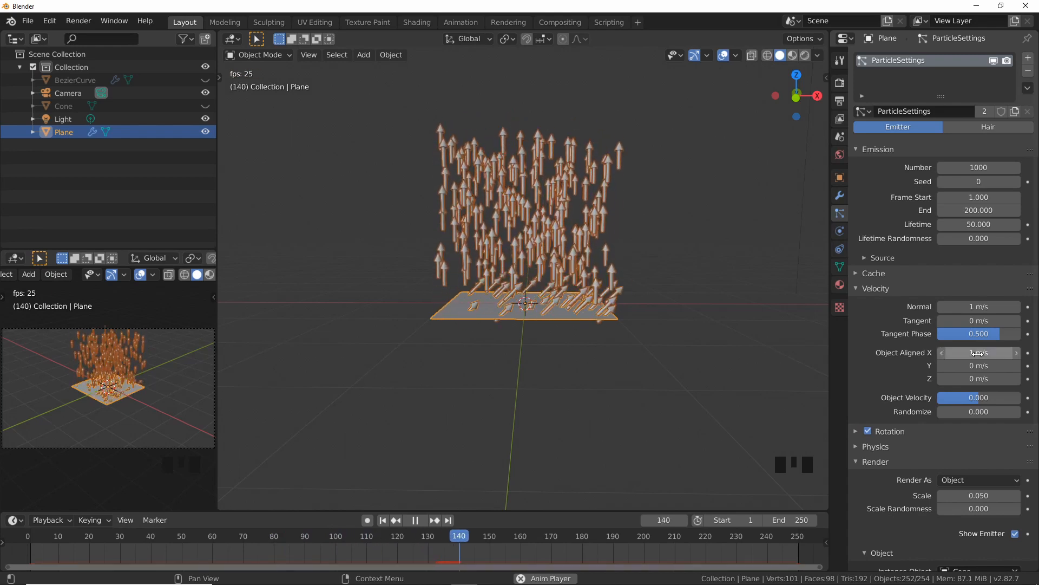
pyautogui.press('KP_1')
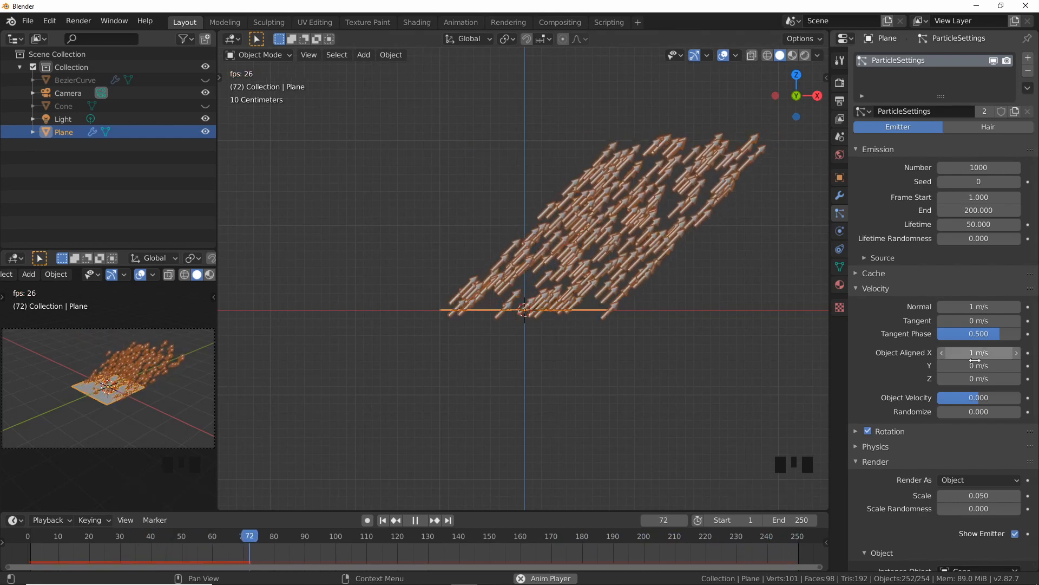
pyautogui.moveTo(590, 308); pyautogui.dragTo(626, 209, button='middle')
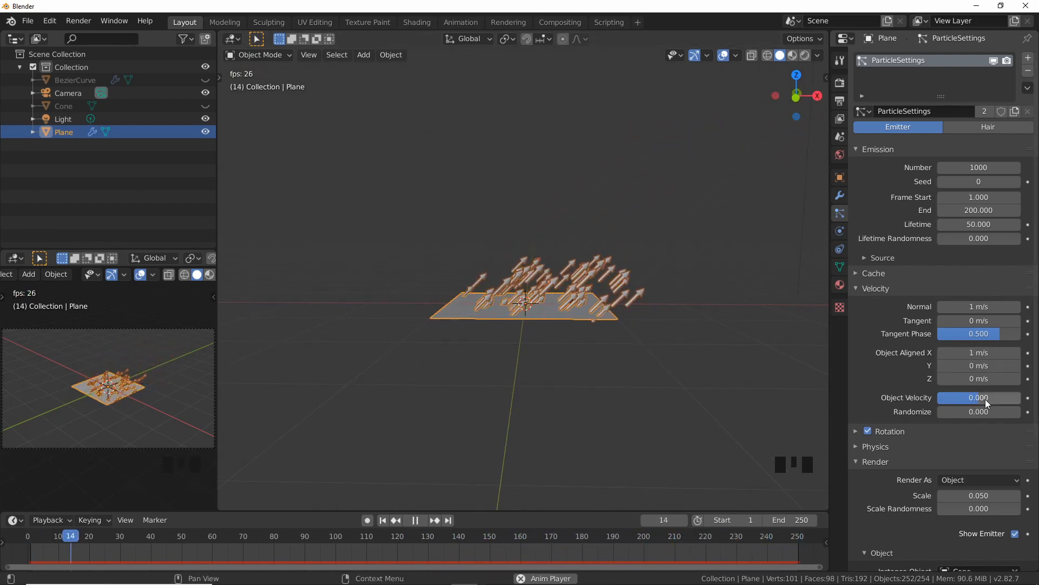
# Step: Set the Tangent Phase to 0 and the Object Aligned X velocity to 0 m/s, and restart the animation
pyautogui.moveTo(989, 335); pyautogui.dragTo(969, 335)
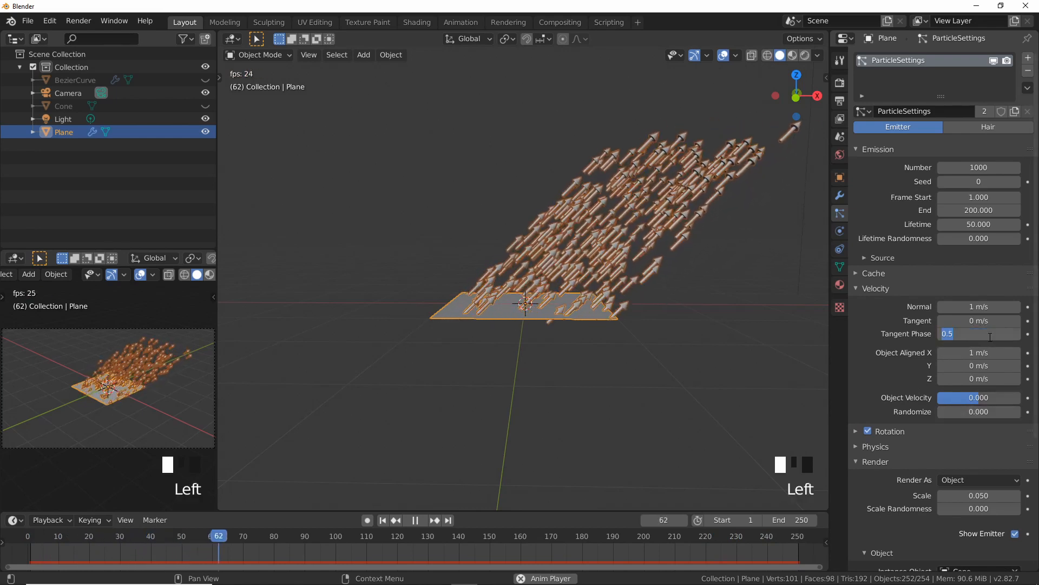
pyautogui.click(979, 307)
pyautogui.click(657, 355)
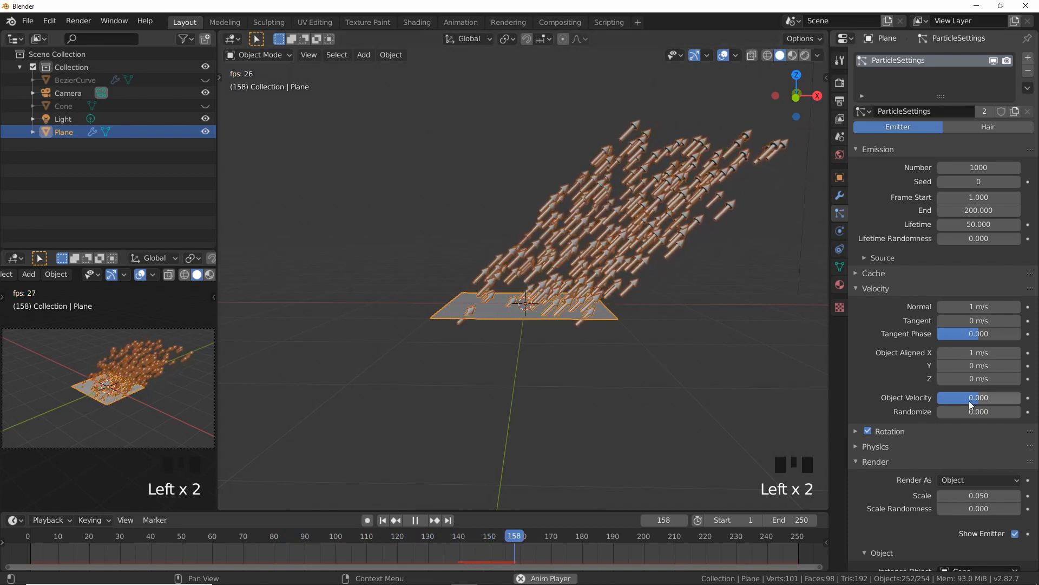
pyautogui.click(978, 352)
pyautogui.write('0')
pyautogui.press('Return')
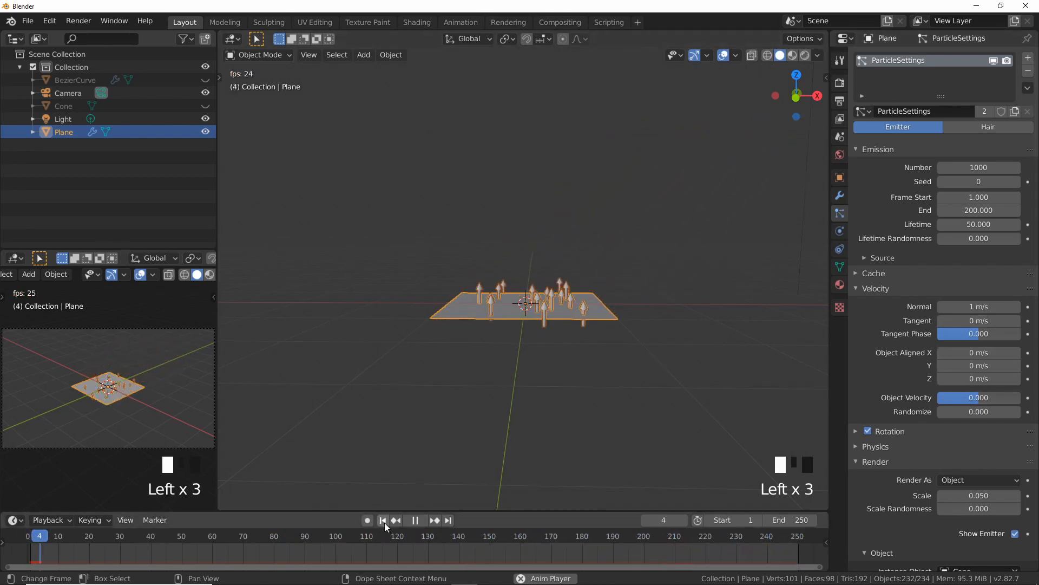
# Step: Stop the playback, return to frame 1 and insert a LocRot keyframe for the plane
pyautogui.click(419, 520)
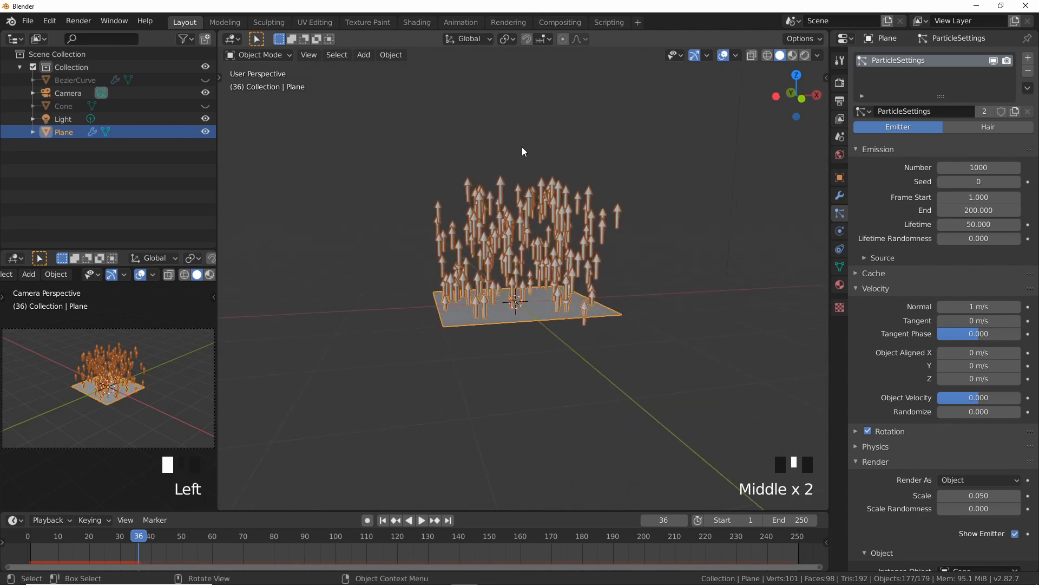
pyautogui.moveTo(555, 279); pyautogui.dragTo(527, 287, button='middle')
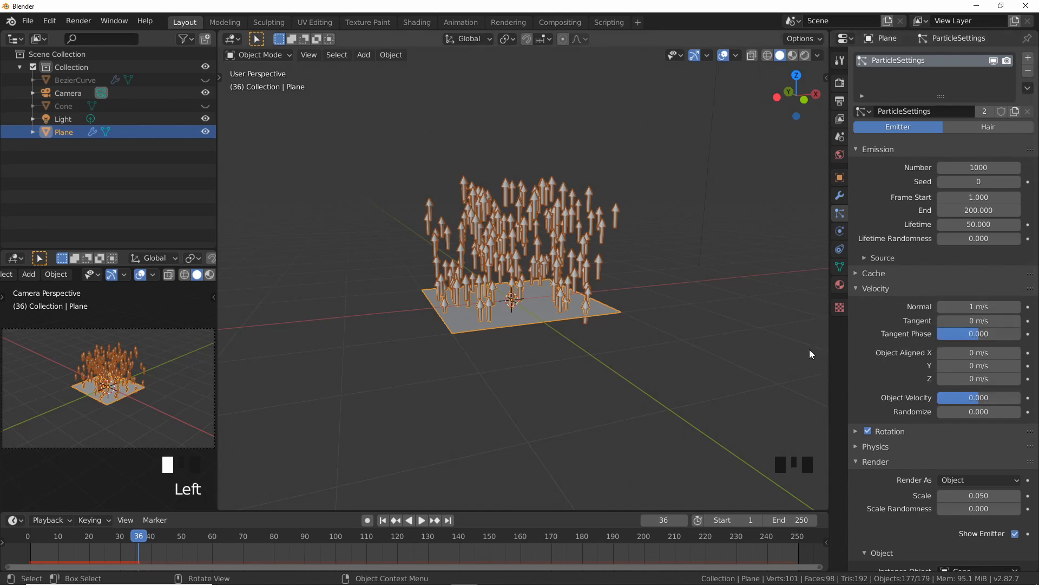
pyautogui.moveTo(563, 307); pyautogui.dragTo(571, 303, button='middle')
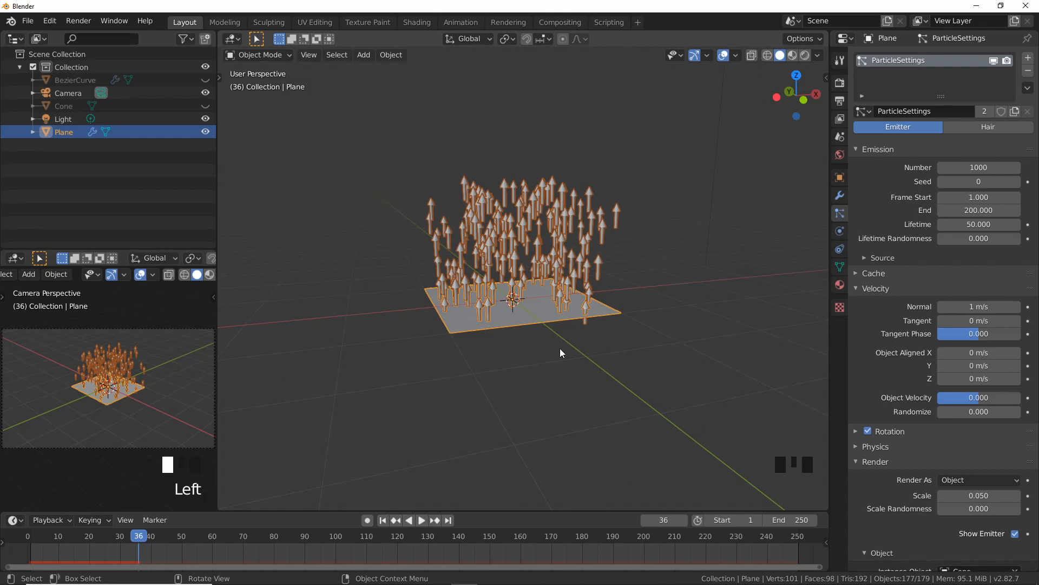
pyautogui.moveTo(560, 348); pyautogui.dragTo(535, 329, button='middle')
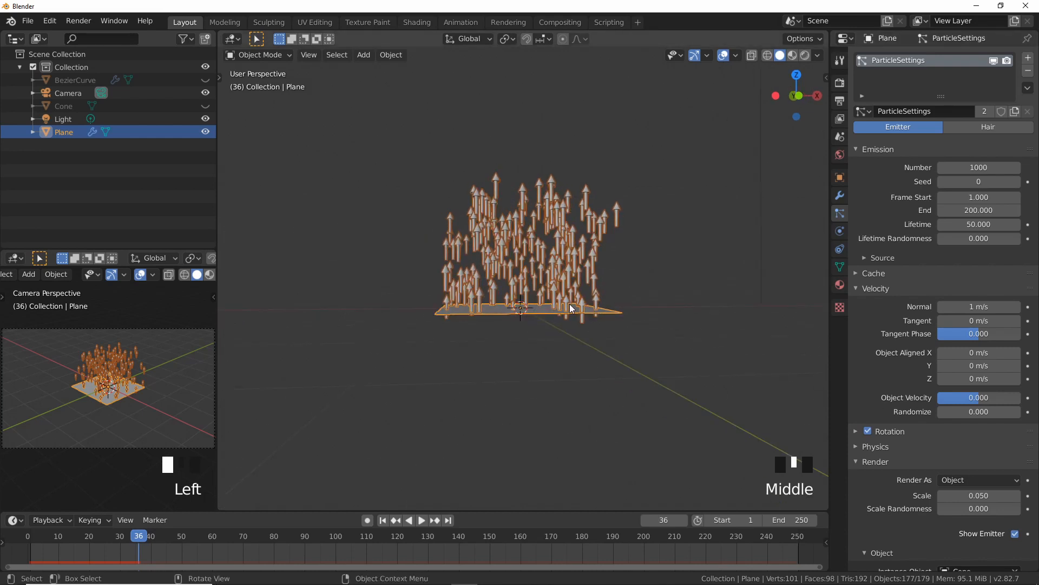
pyautogui.moveTo(534, 339); pyautogui.dragTo(566, 340, button='middle')
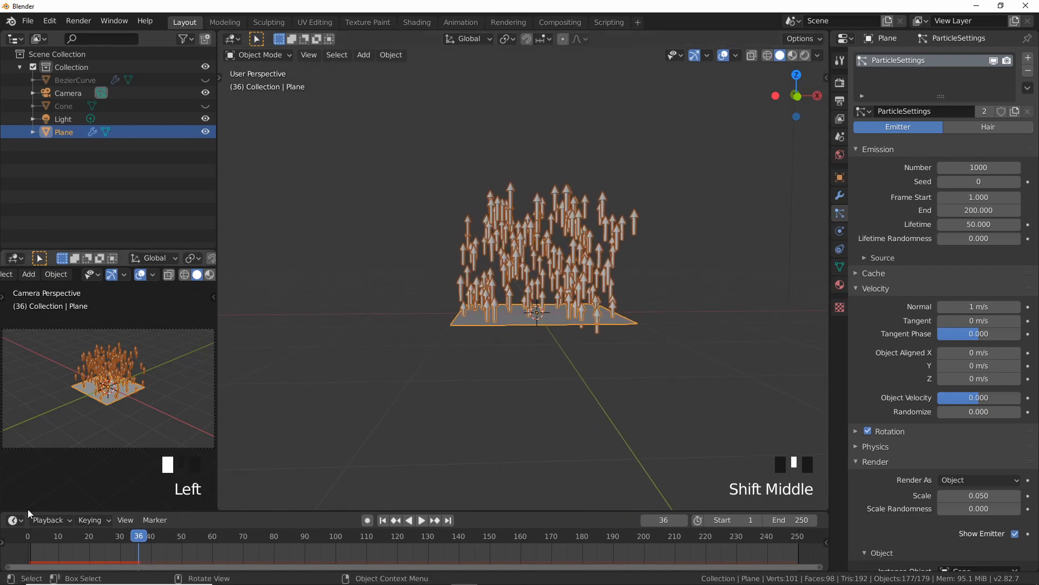
pyautogui.moveTo(83, 534); pyautogui.dragTo(33, 551)
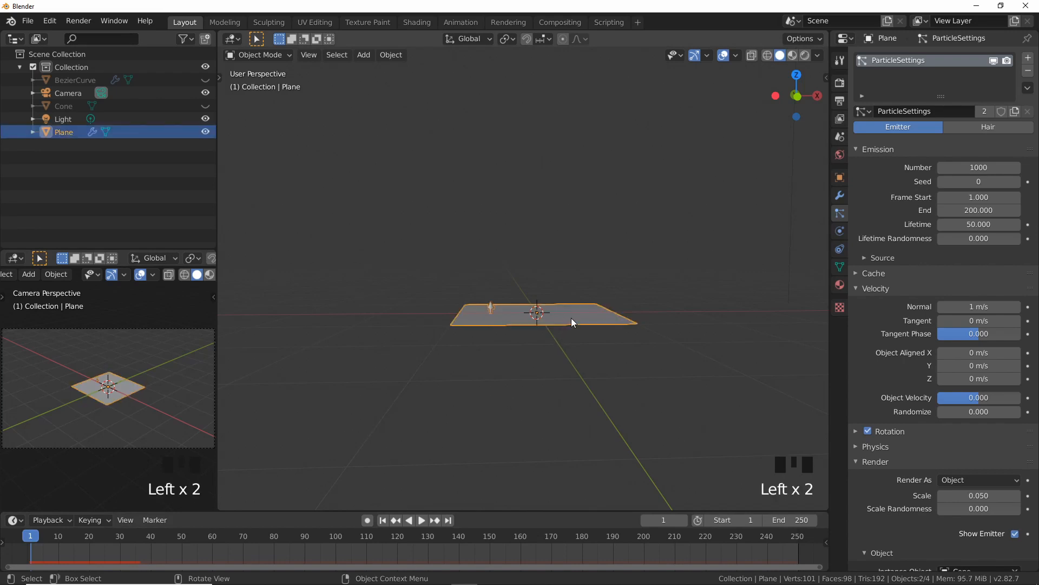
pyautogui.press('i')
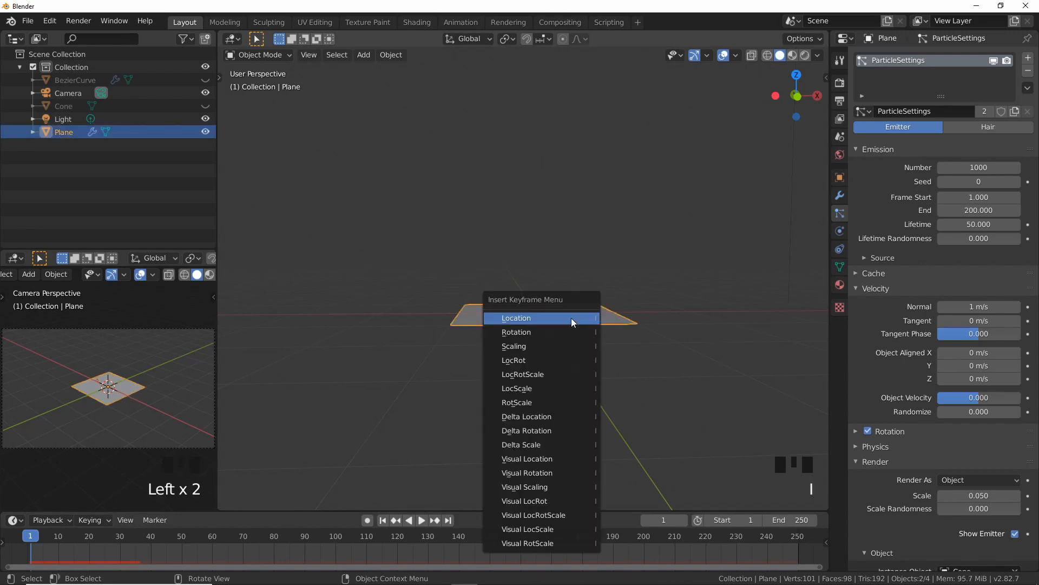
pyautogui.click(531, 361)
# Step: At frame 30, move the plane above and left of the origin in front view and rotate it until it stands nearly vertical
pyautogui.click(123, 540)
pyautogui.moveTo(122, 541); pyautogui.dragTo(120, 542)
pyautogui.keyDown('shift'); pyautogui.moveTo(628, 363); pyautogui.dragTo(635, 369, button='middle'); pyautogui.keyUp('shift')
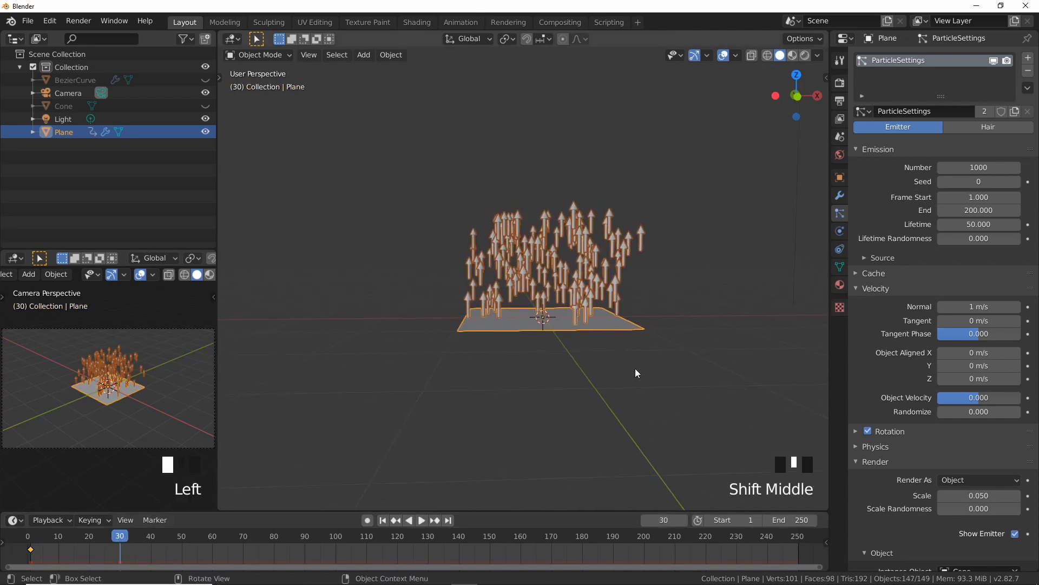
pyautogui.press('KP_1')
pyautogui.press('r')
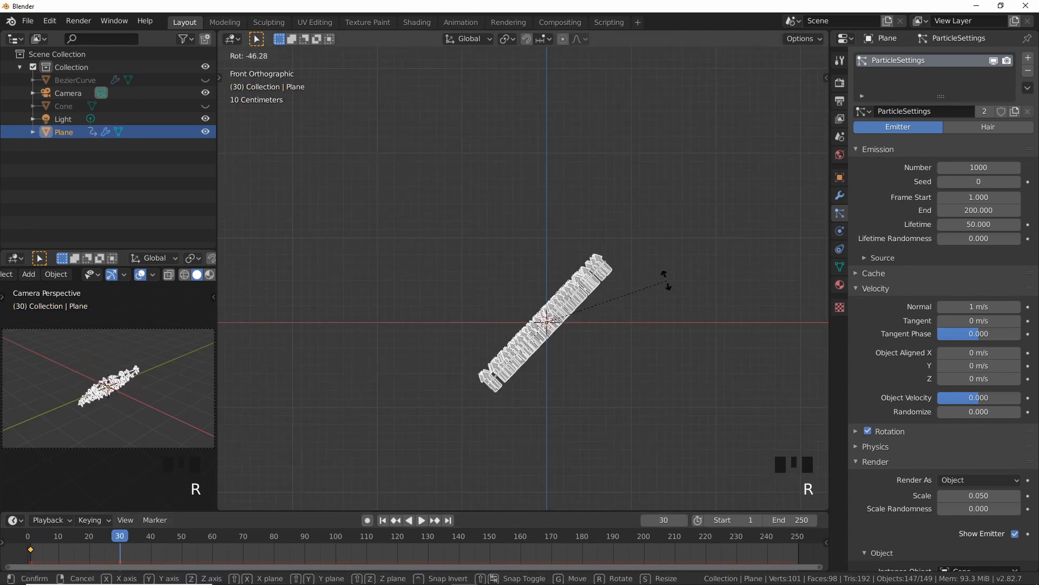
pyautogui.click(625, 275)
pyautogui.press('g')
pyautogui.click(609, 414)
pyautogui.press('r')
pyautogui.click(660, 422)
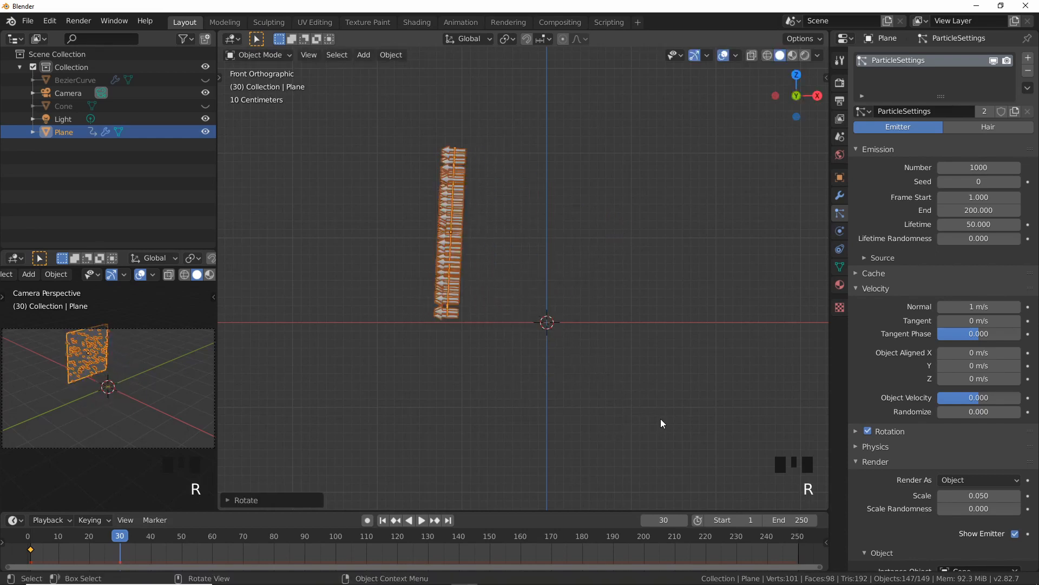
# Step: Insert a LocRot keyframe for the plane at frame 30 and play the animation in perspective
pyautogui.press('i')
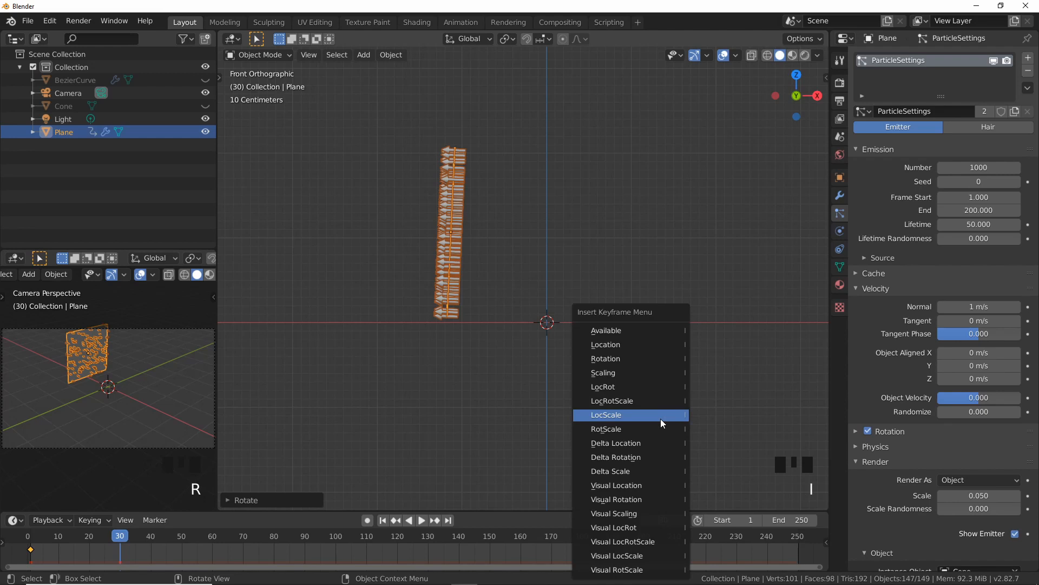
pyautogui.click(631, 385)
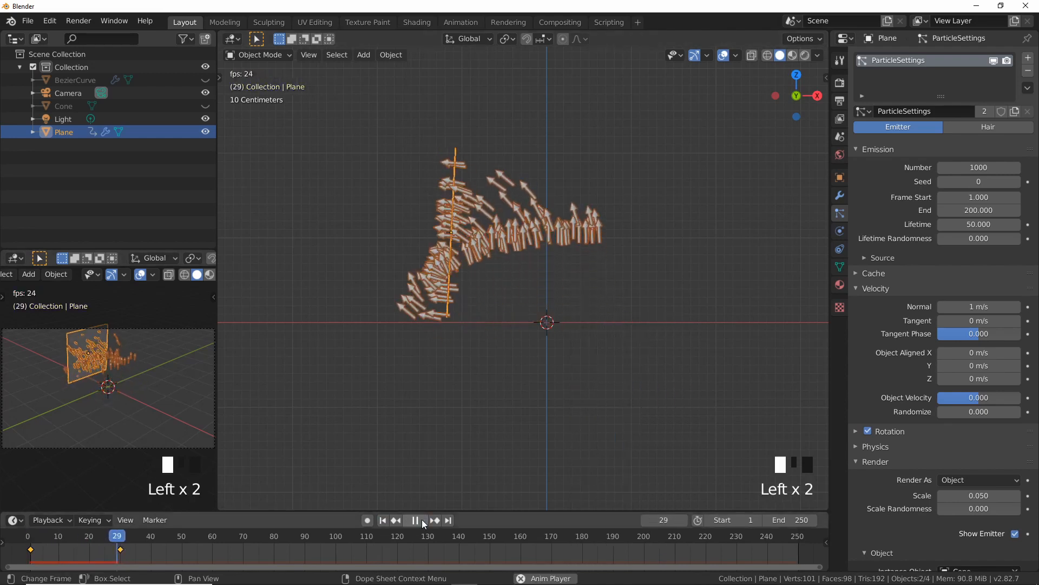
pyautogui.moveTo(407, 381); pyautogui.dragTo(521, 373, button='middle')
pyautogui.scroll(-2, 460, 365)
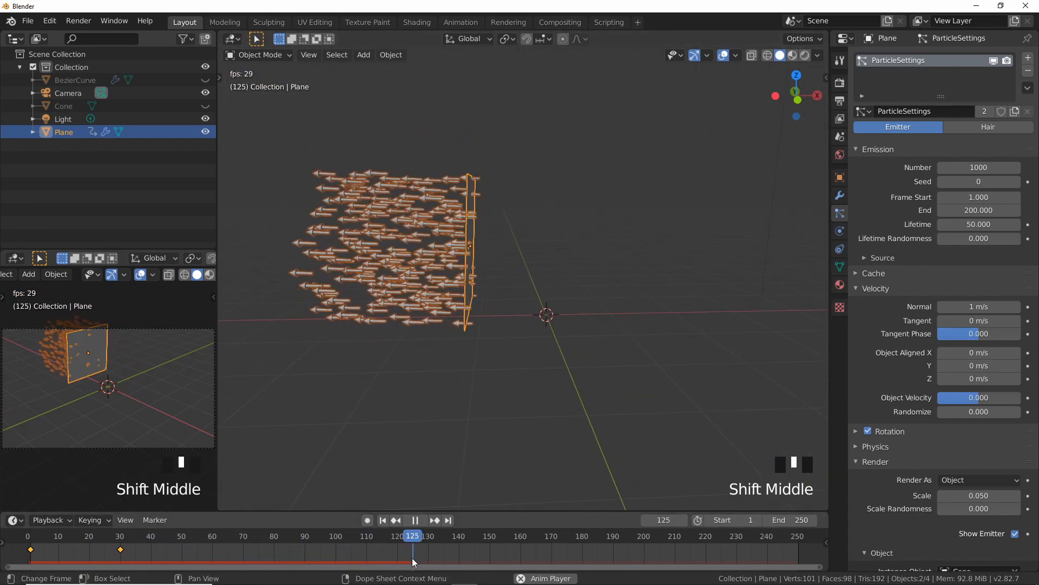
# Step: Set the animation's end frame to 50 and view the looping emission from the moving plane
pyautogui.click(791, 520)
pyautogui.write('50')
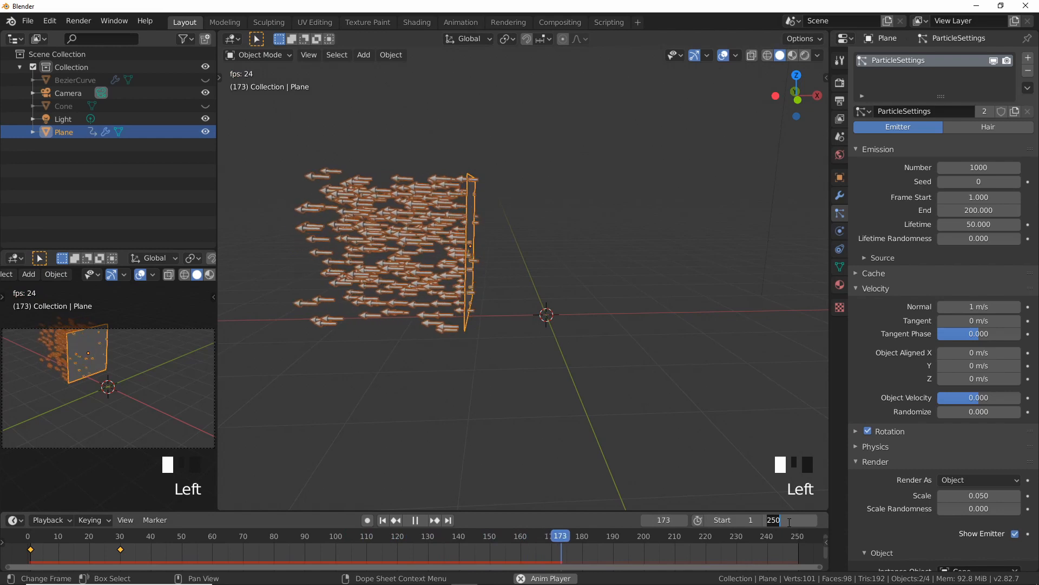
pyautogui.press('Return')
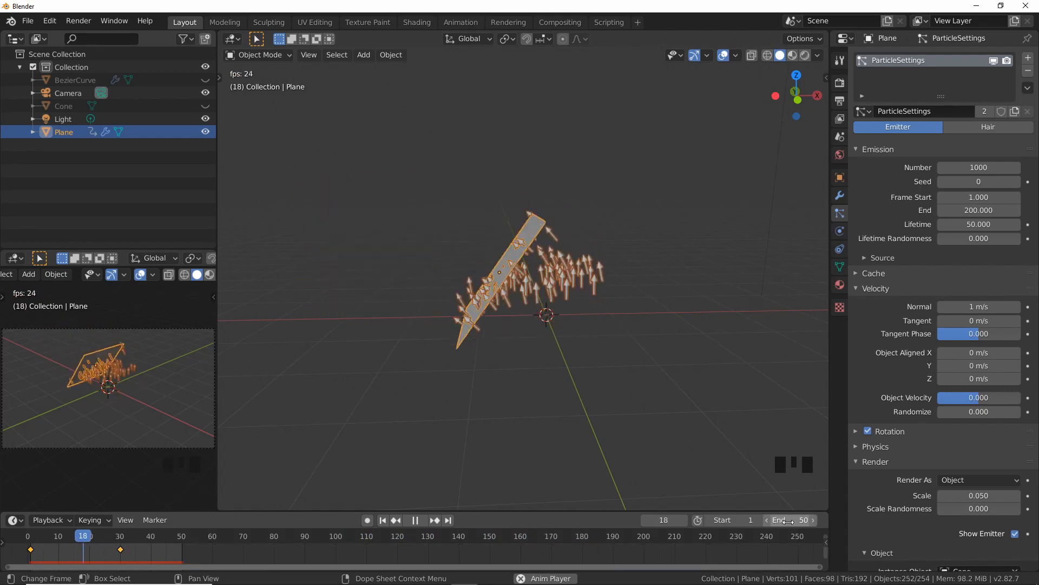
pyautogui.moveTo(496, 273); pyautogui.dragTo(455, 284, button='middle')
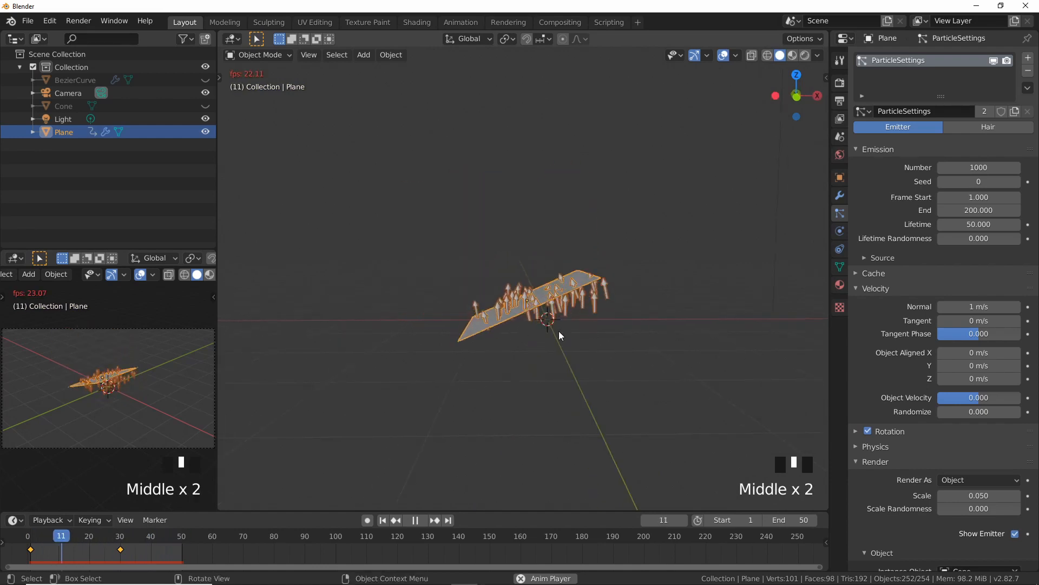
pyautogui.moveTo(480, 307); pyautogui.dragTo(553, 315, button='middle')
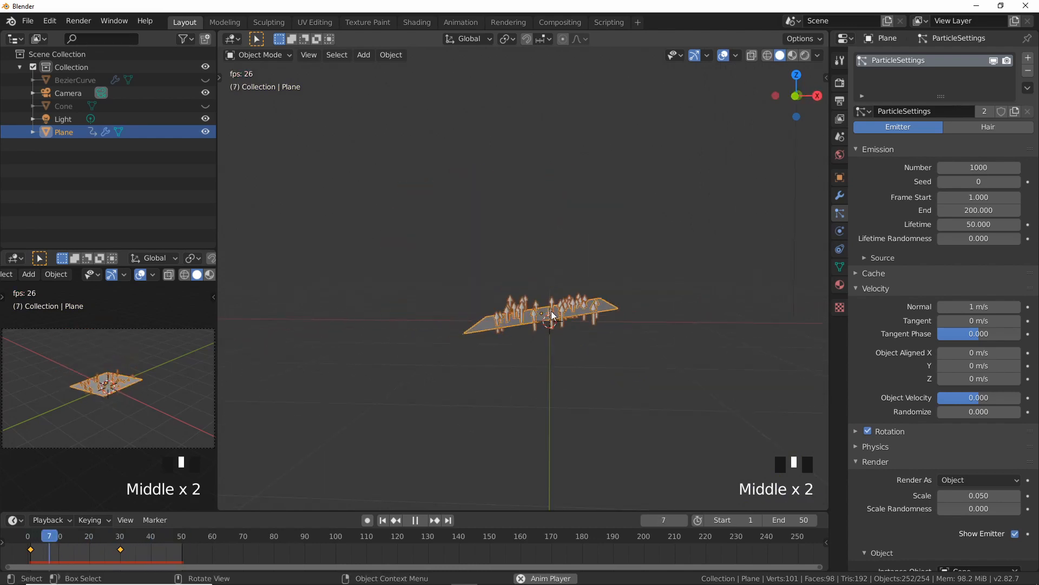
# Step: Set the particles' Normal velocity to 0 m/s while the animation plays
pyautogui.moveTo(433, 277); pyautogui.dragTo(478, 312, button='middle')
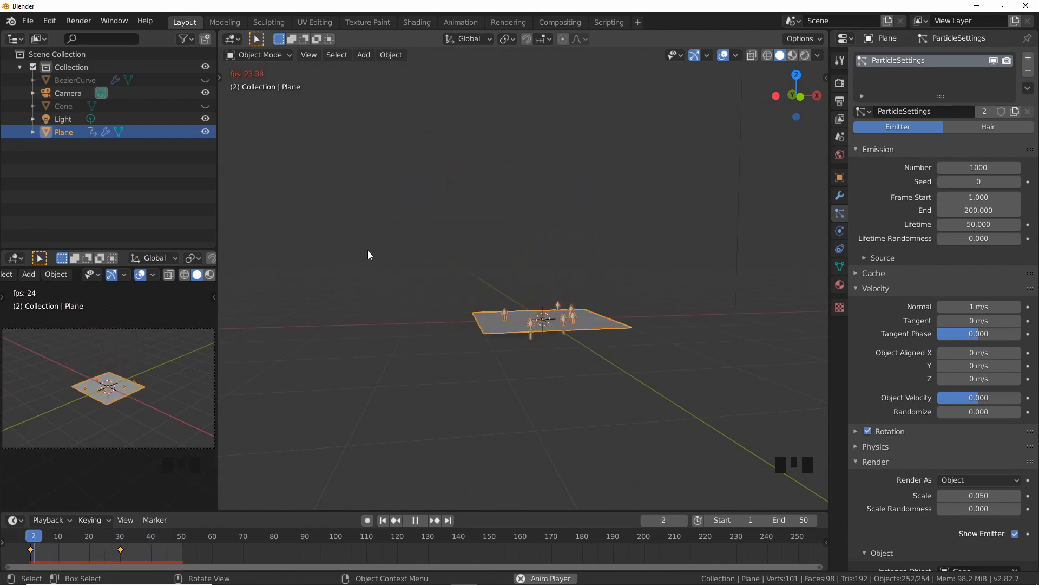
pyautogui.click(981, 401)
pyautogui.click(982, 307)
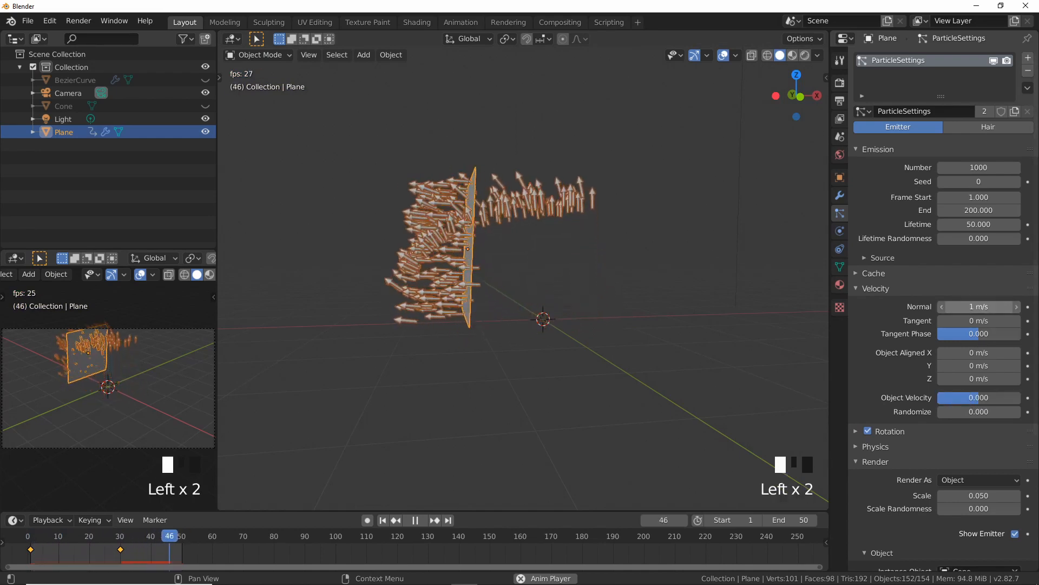
pyautogui.press('Return')
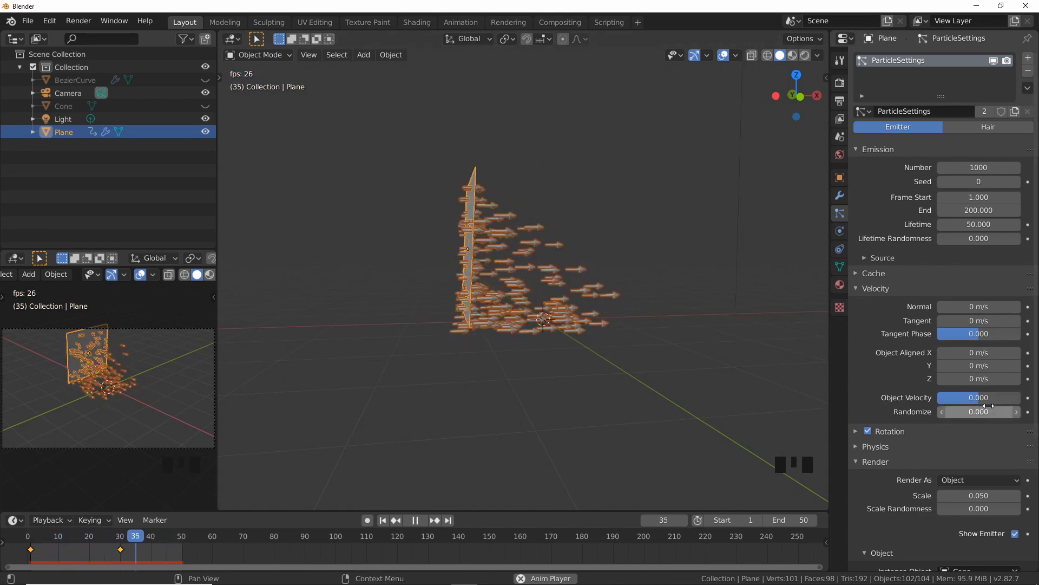
# Step: Raise the particles' Object Velocity to 1.000 and view the emission from the moving plane
pyautogui.moveTo(979, 399); pyautogui.dragTo(978, 398)
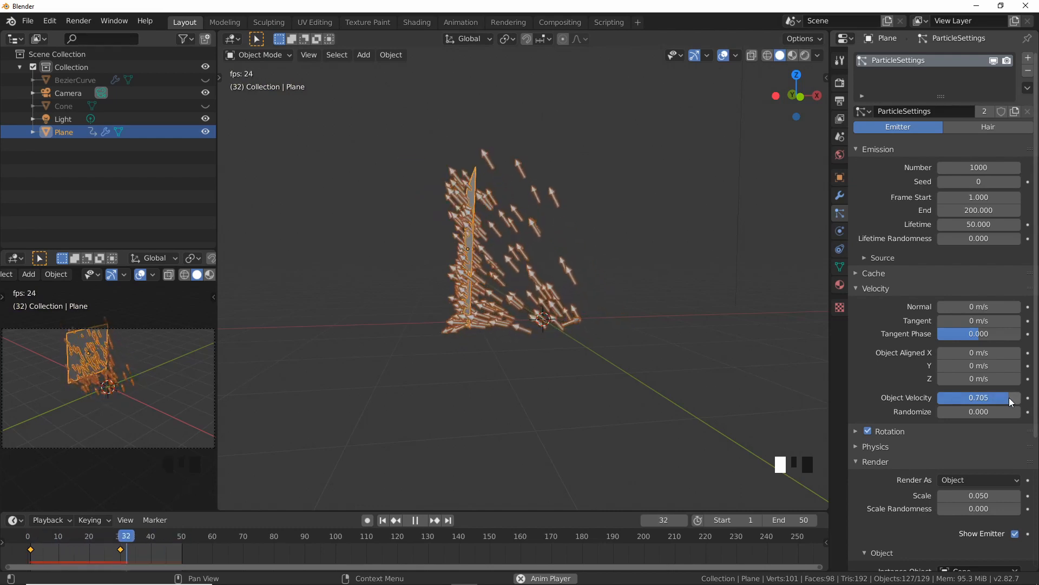
pyautogui.moveTo(1010, 398); pyautogui.dragTo(1034, 399)
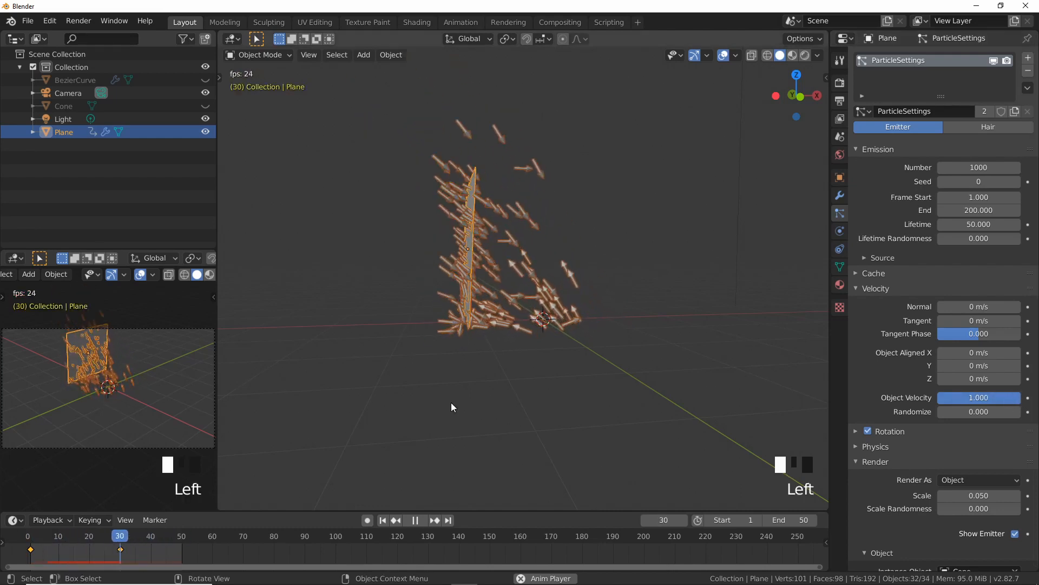
pyautogui.moveTo(450, 401); pyautogui.dragTo(537, 353, button='middle')
pyautogui.moveTo(451, 343); pyautogui.dragTo(528, 349, button='middle')
pyautogui.moveTo(372, 326); pyautogui.dragTo(424, 341, button='middle')
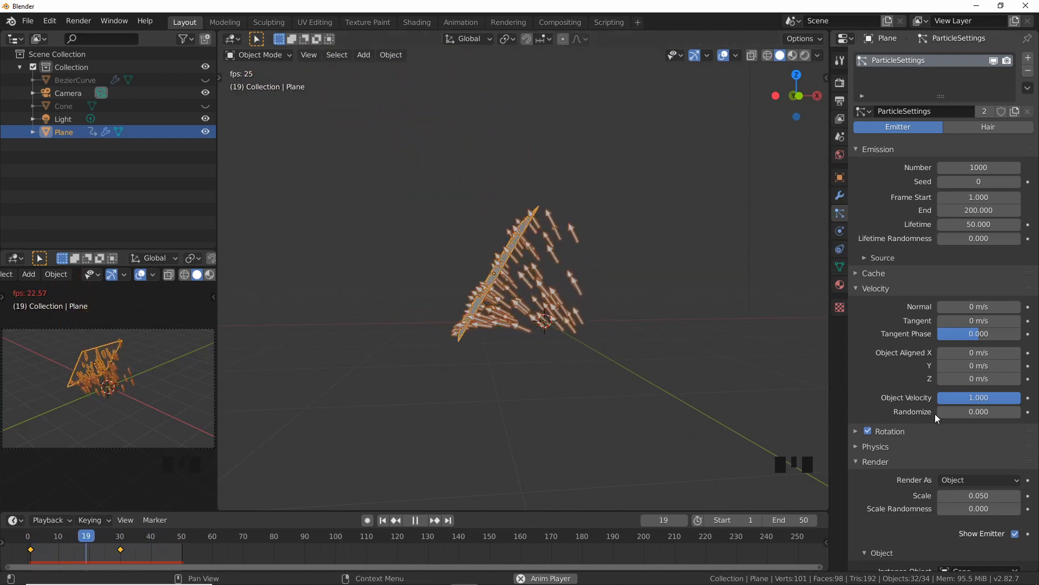
# Step: Set the Object Velocity to -1.000, view the emission from several angles, and return the value to 1.000
pyautogui.moveTo(1005, 398); pyautogui.dragTo(944, 397)
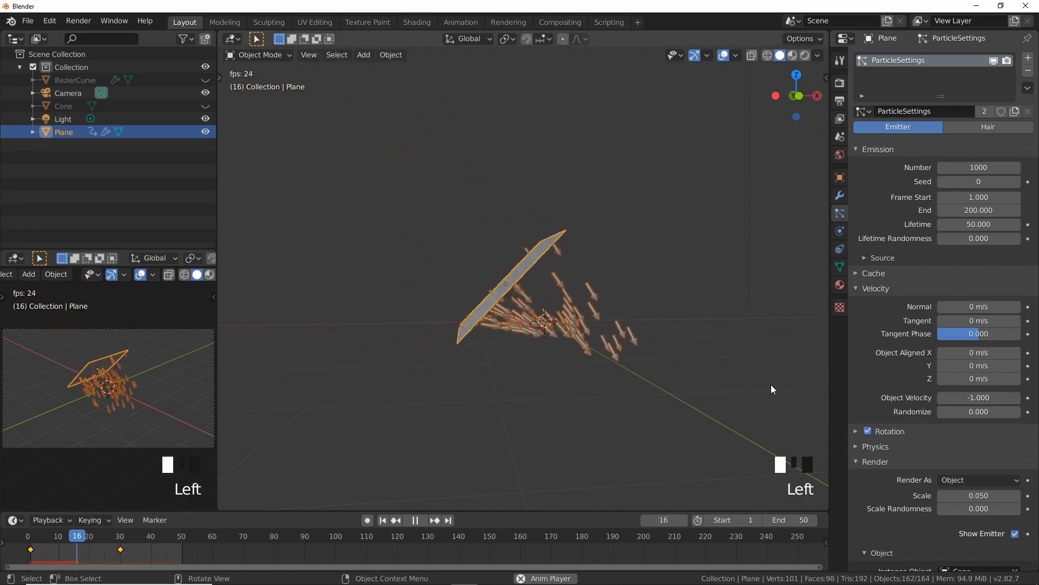
pyautogui.moveTo(771, 385); pyautogui.dragTo(502, 370, button='middle')
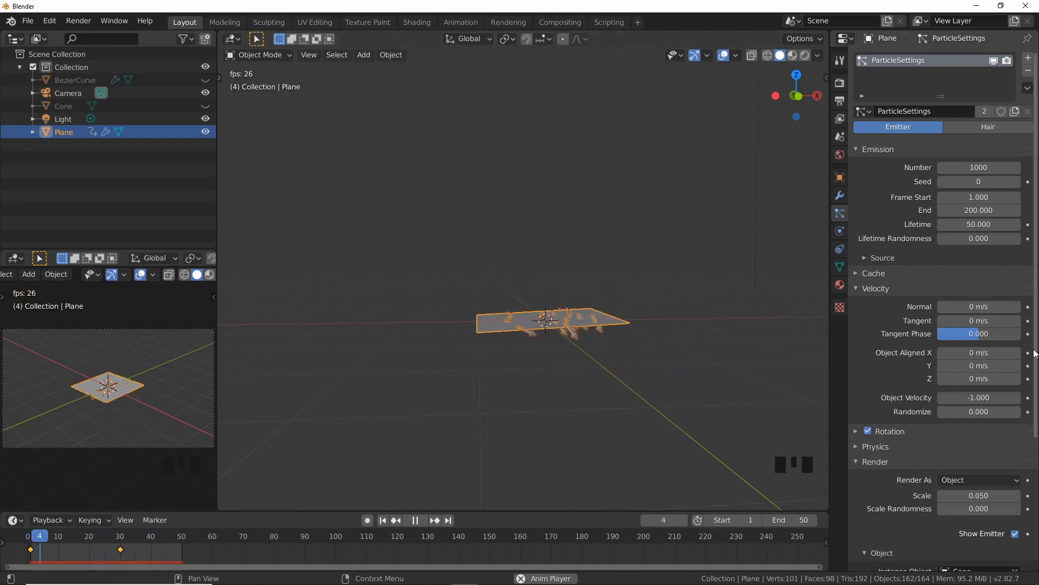
pyautogui.moveTo(551, 350)
pyautogui.mouseDown(button='middle')
pyautogui.moveTo(538, 398)
pyautogui.moveTo(543, 352)
pyautogui.mouseUp(button='middle')
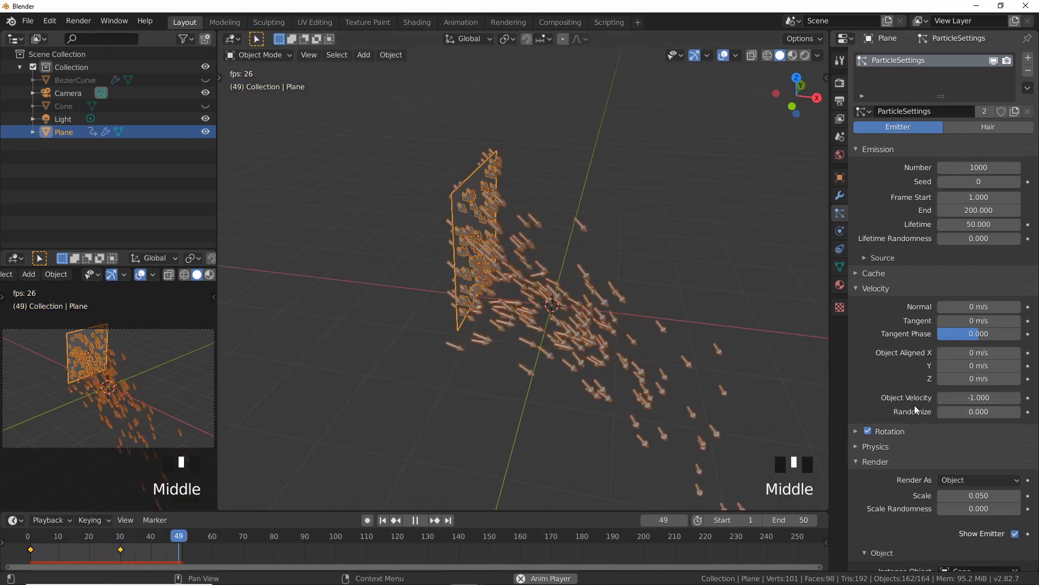
pyautogui.moveTo(978, 398); pyautogui.dragTo(979, 398)
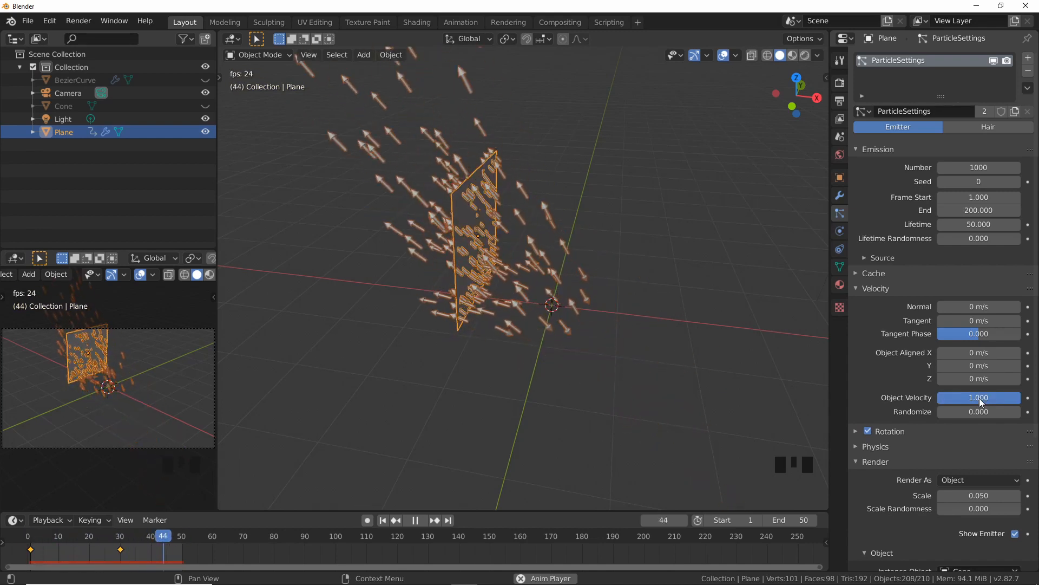
pyautogui.moveTo(555, 365); pyautogui.dragTo(563, 319, button='middle')
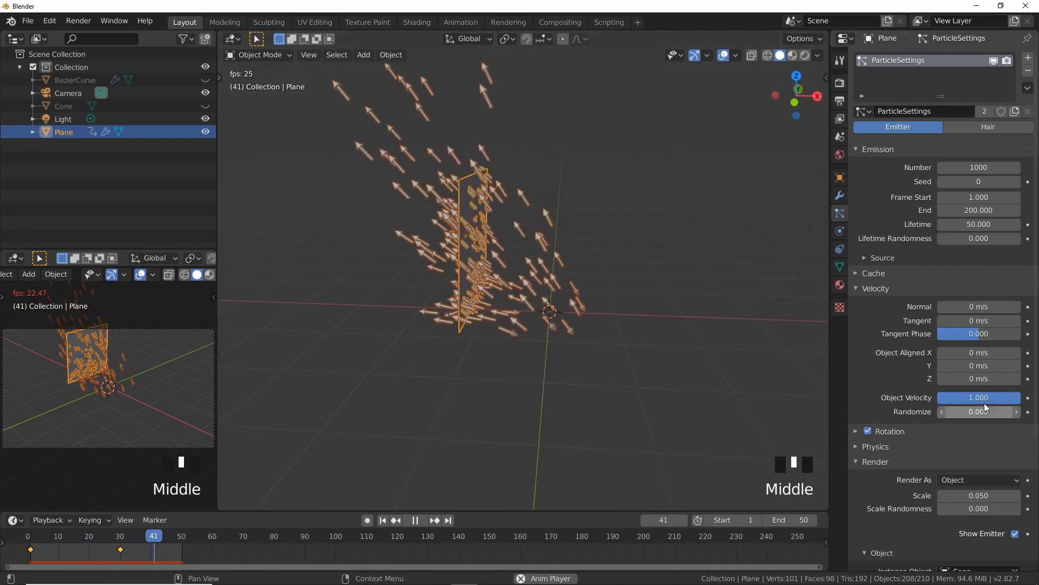
# Step: Return to frame 1 and delete the plane's keyframes so that it stays still during playback
pyautogui.click(382, 520)
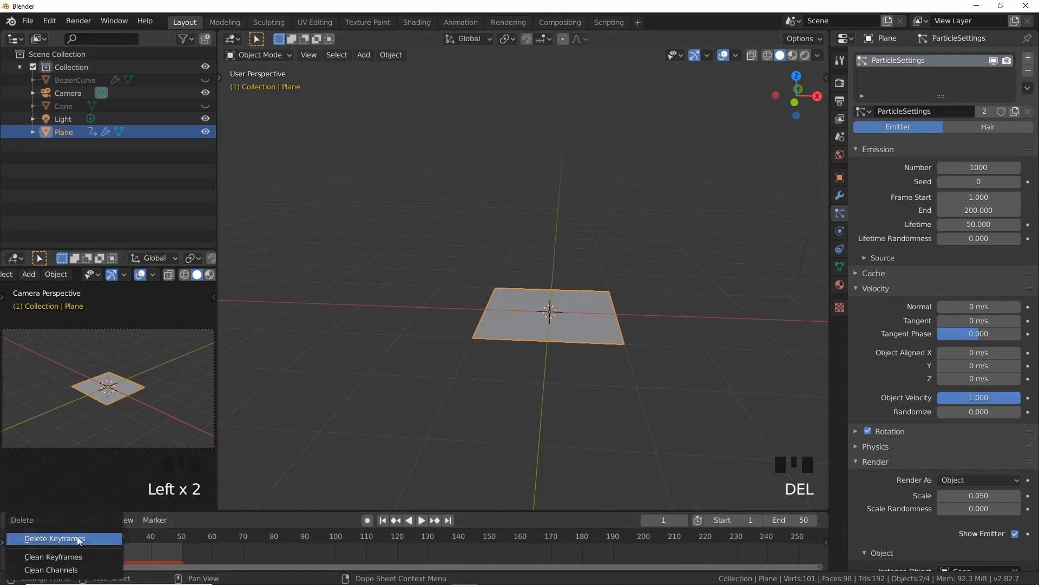
pyautogui.press('Delete')
pyautogui.press('space')
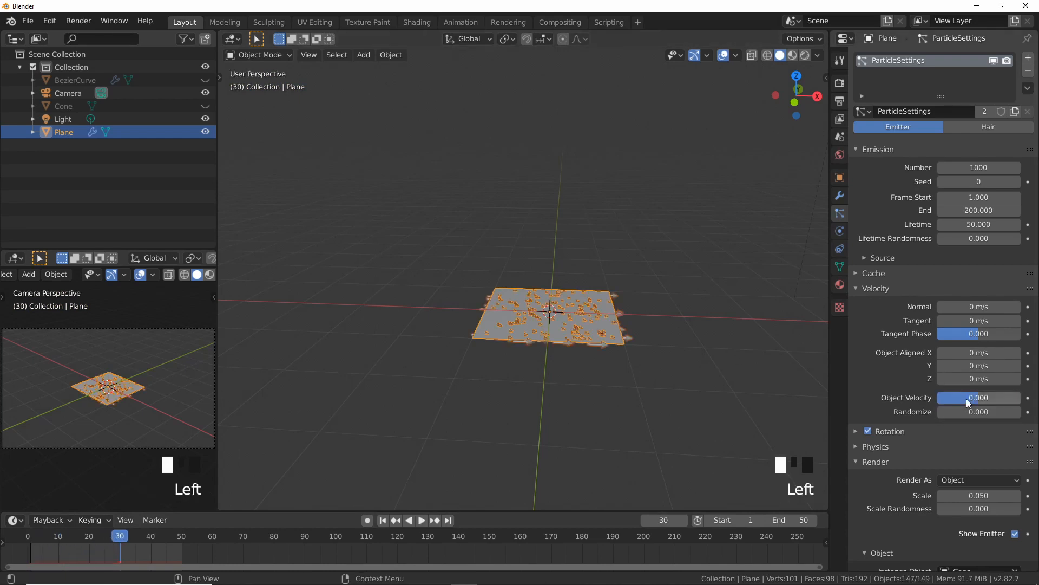
# Step: Set the Normal velocity to 1 m/s with Object Velocity at 0, and play the emission in front view
pyautogui.doubleClick(985, 307)
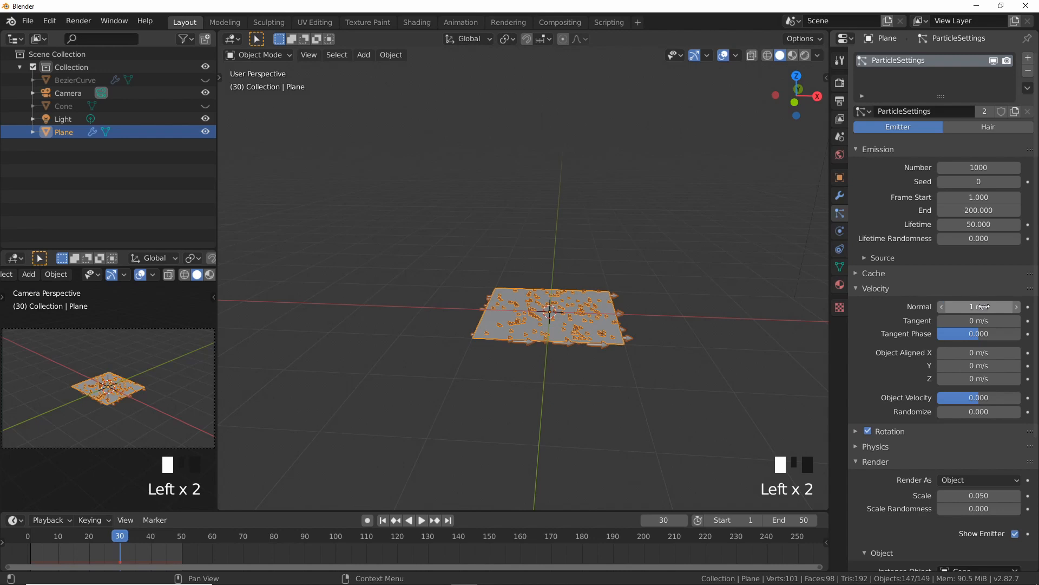
pyautogui.click(421, 519)
pyautogui.moveTo(533, 335)
pyautogui.mouseDown(button='middle')
pyautogui.moveTo(541, 324)
pyautogui.moveTo(537, 343)
pyautogui.mouseUp(button='middle')
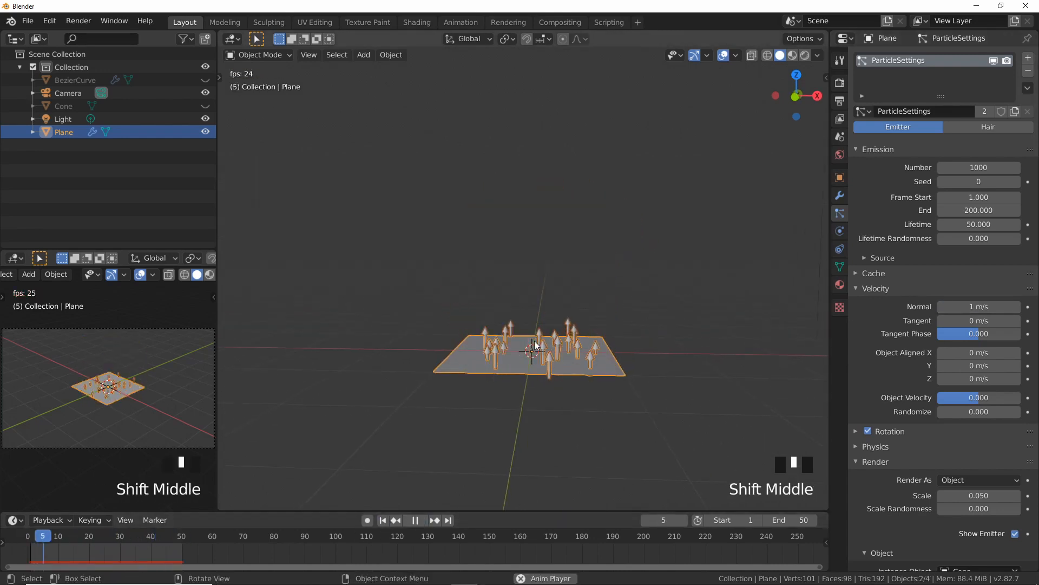
pyautogui.press('KP_1')
pyautogui.scroll(2, 570, 313)
pyautogui.keyDown('shift'); pyautogui.moveTo(570, 313); pyautogui.dragTo(538, 301, button='middle'); pyautogui.keyUp('shift')
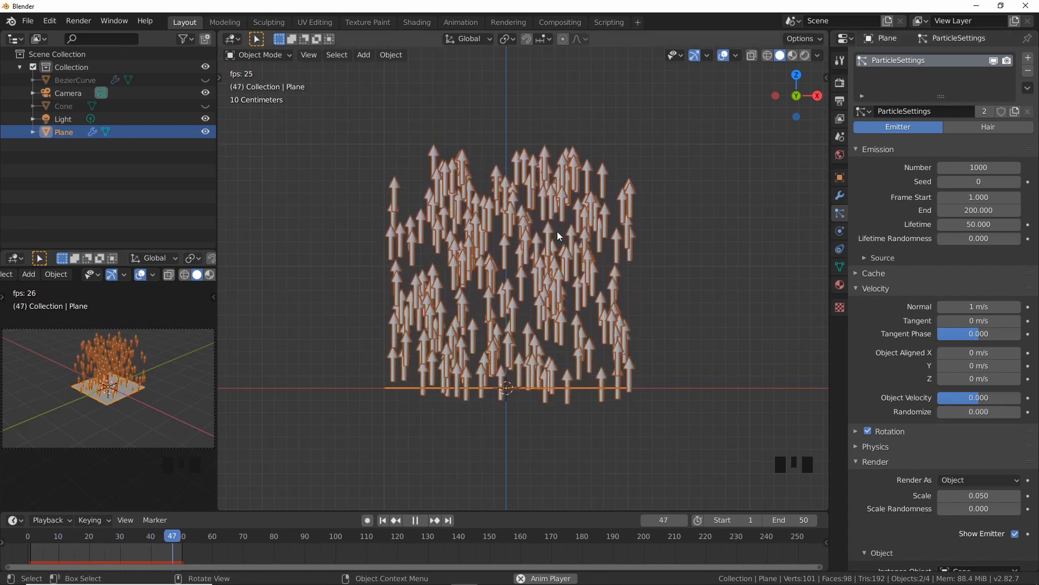
# Step: Try the velocity Randomize value at 0.530 and 1.310 and view the scattered arrows
pyautogui.moveTo(978, 411); pyautogui.dragTo(1007, 411)
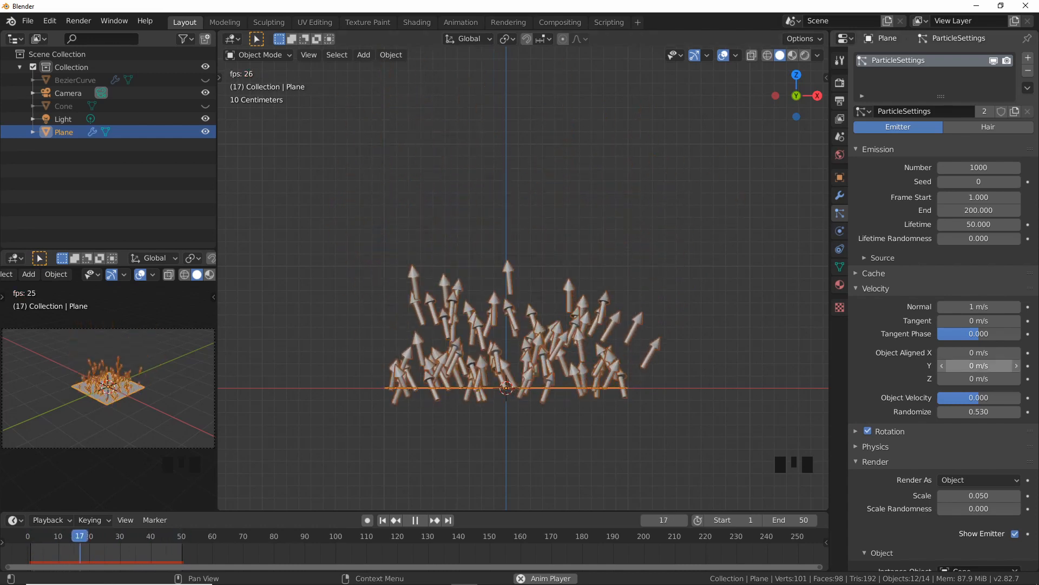
pyautogui.moveTo(962, 414); pyautogui.dragTo(1004, 414)
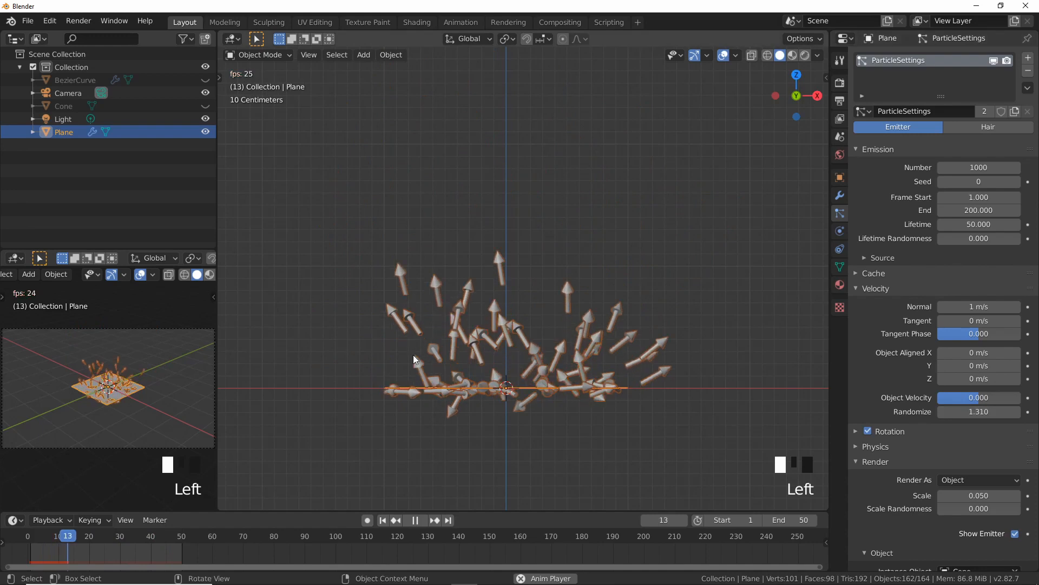
pyautogui.scroll(-3, 473, 229)
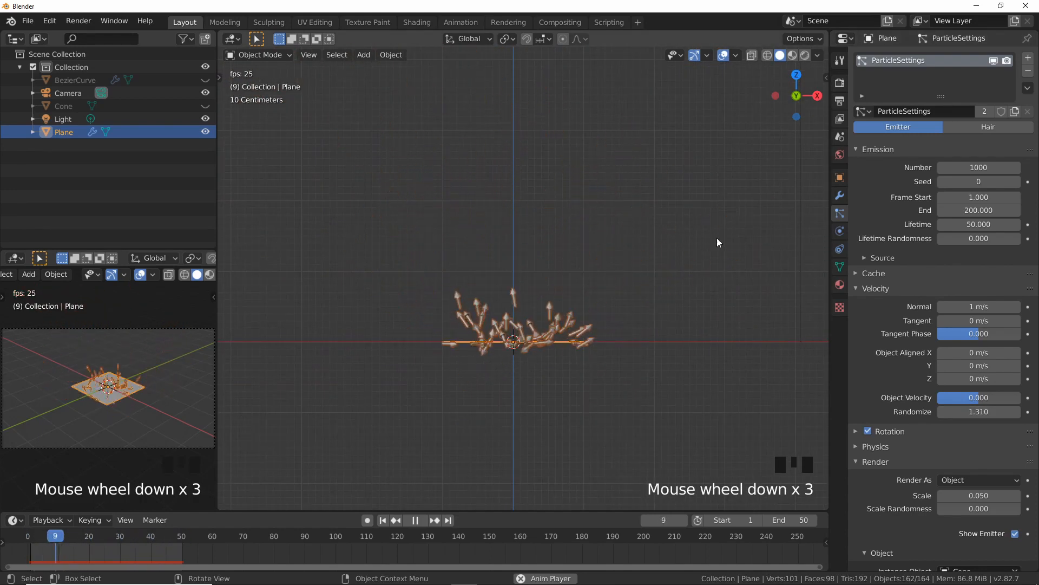
pyautogui.scroll(1, 606, 326)
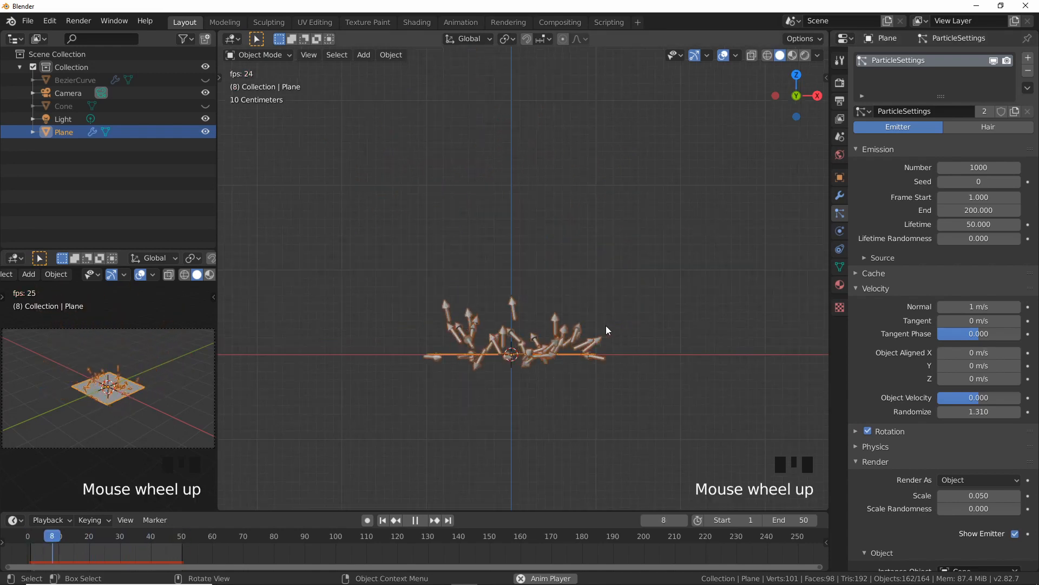
# Step: Reset the velocity Randomize value to 0 and view the emission up close
pyautogui.click(985, 411)
pyautogui.write('0')
pyautogui.press('Return')
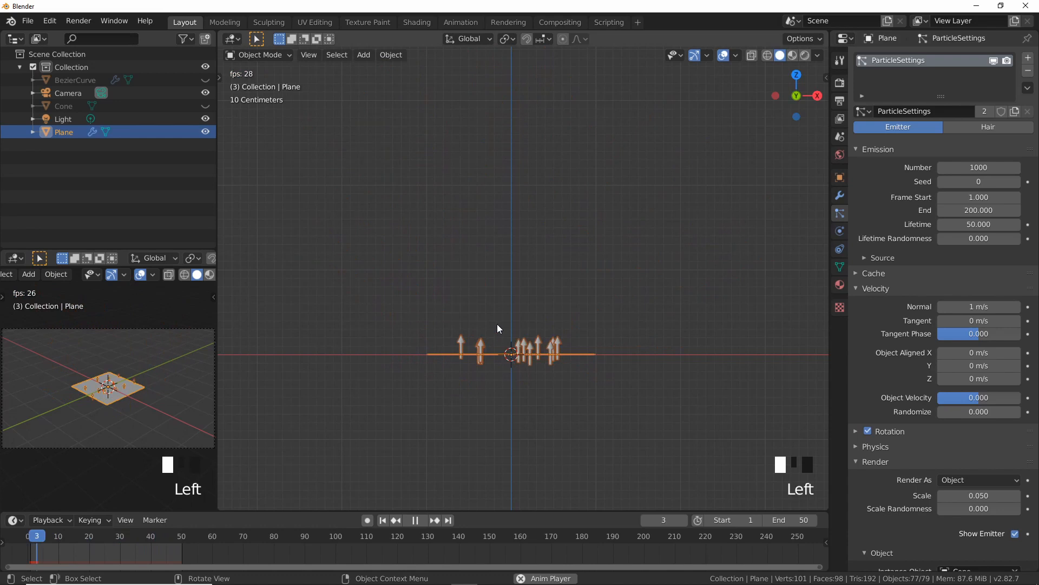
pyautogui.scroll(2, 501, 324)
pyautogui.keyDown('shift'); pyautogui.moveTo(528, 304); pyautogui.dragTo(500, 368, button='middle'); pyautogui.keyUp('shift')
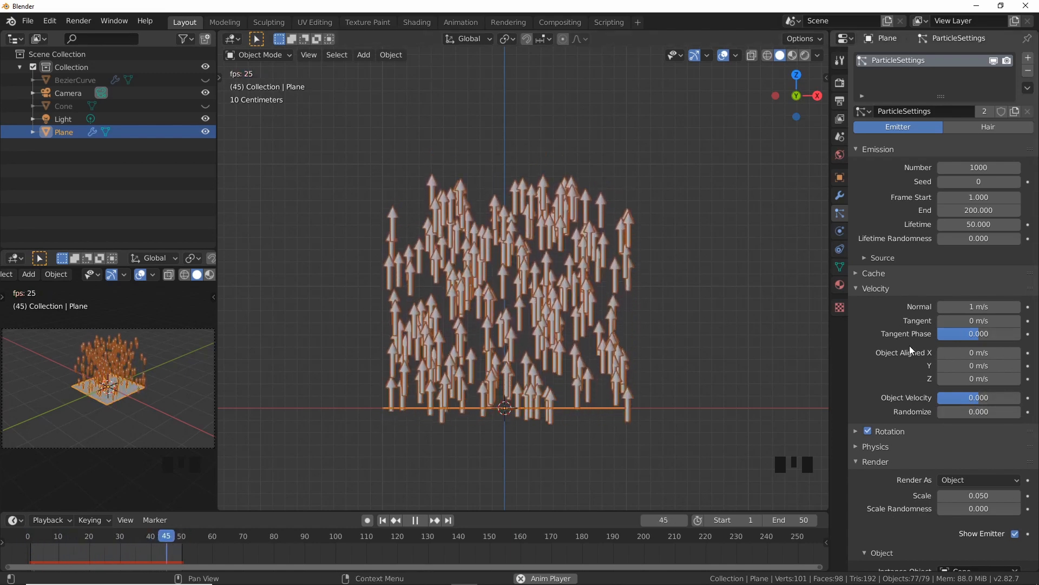
# Step: Expand the particle system's Textures settings, deselect the plane, and stop the playback back at frame 1
pyautogui.scroll(-2, 888, 379)
pyautogui.scroll(-8, 880, 379)
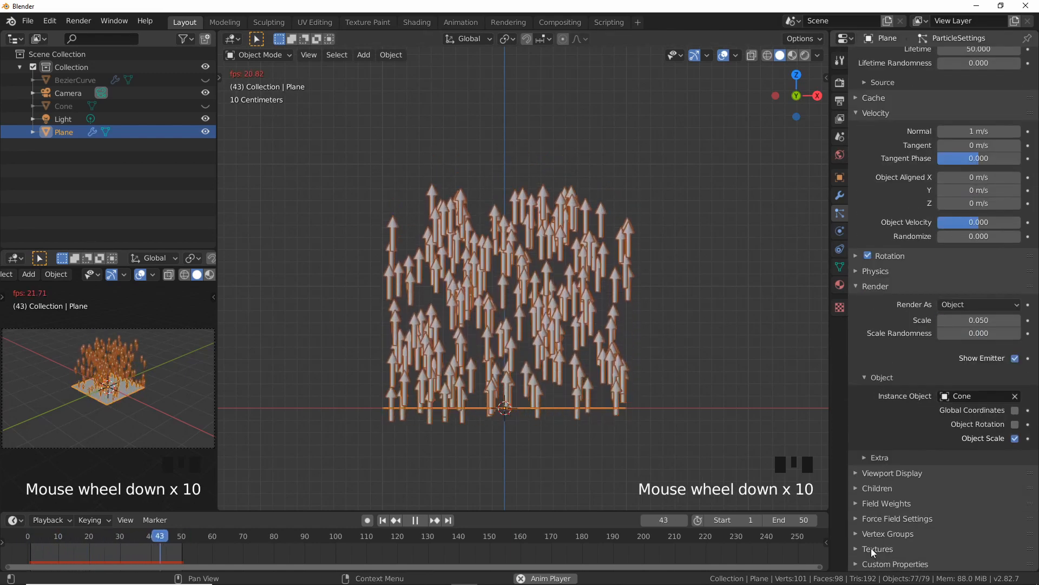
pyautogui.scroll(-1, 940, 512)
pyautogui.scroll(-5, 941, 512)
pyautogui.click(655, 324)
pyautogui.press('space')
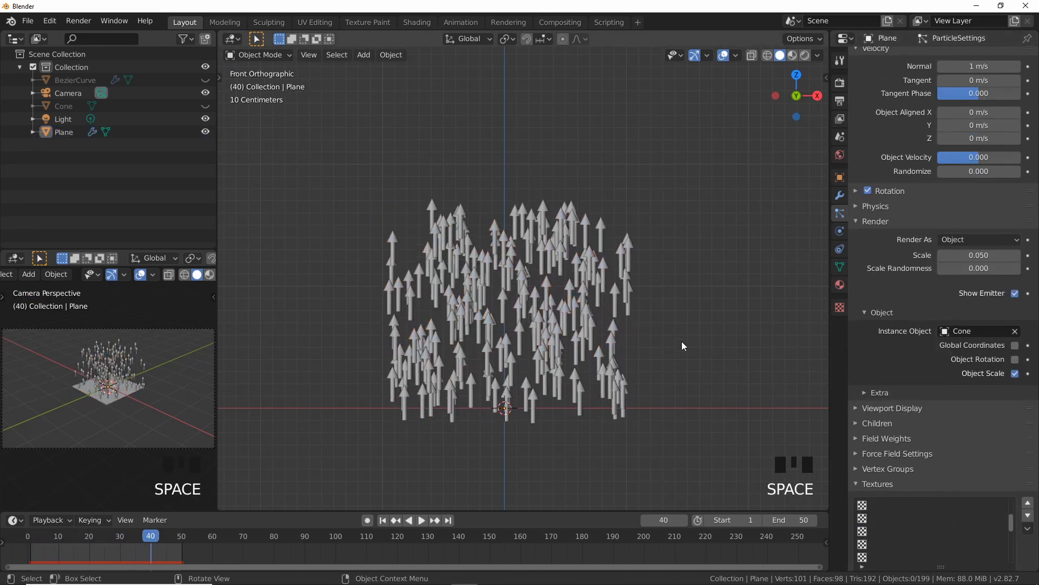
pyautogui.click(385, 520)
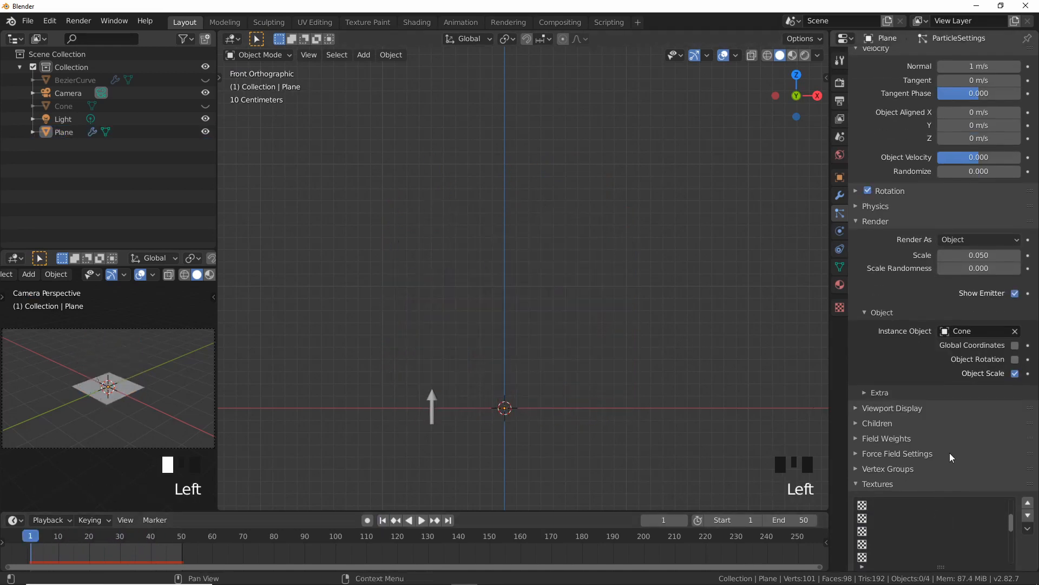
# Step: Add a new texture to the particle system and change its type to Clouds
pyautogui.scroll(11, 950, 525)
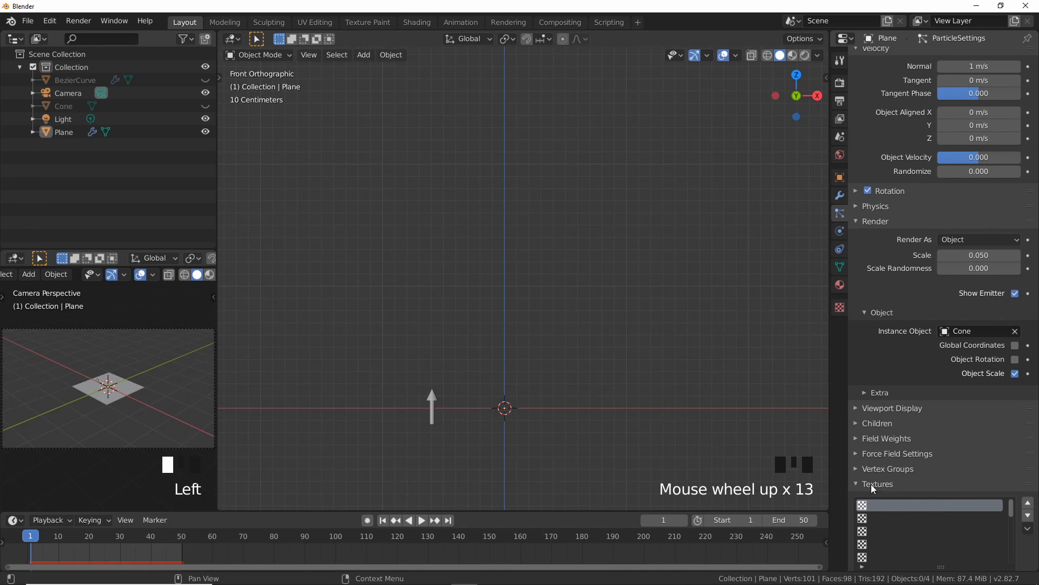
pyautogui.click(855, 222)
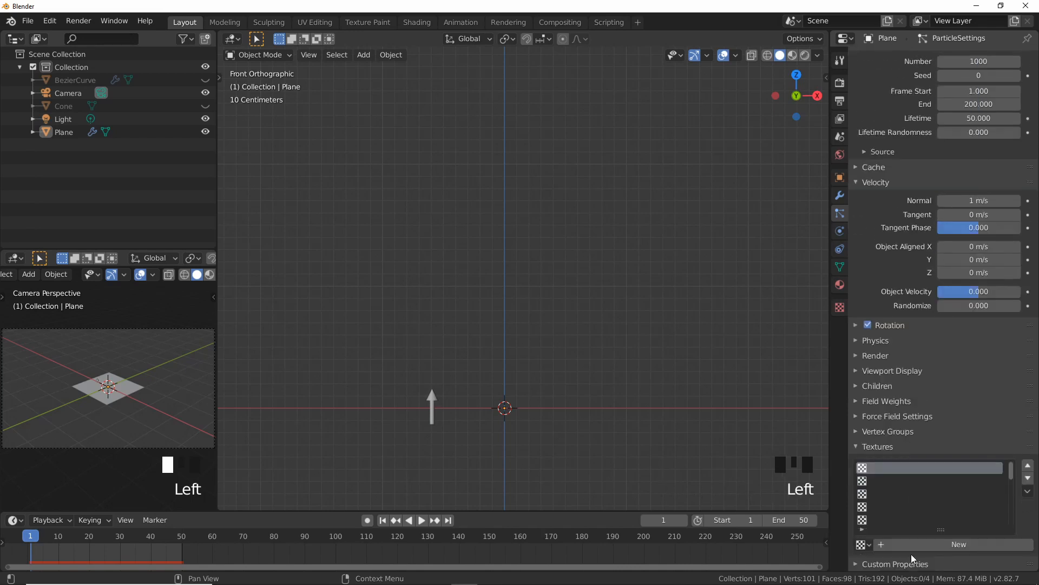
pyautogui.click(928, 545)
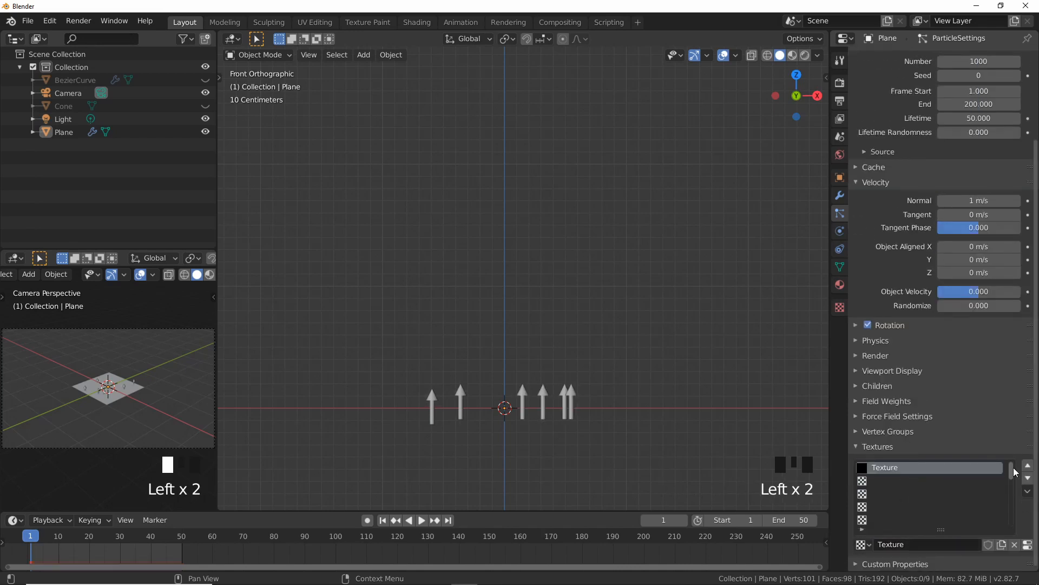
pyautogui.click(1027, 545)
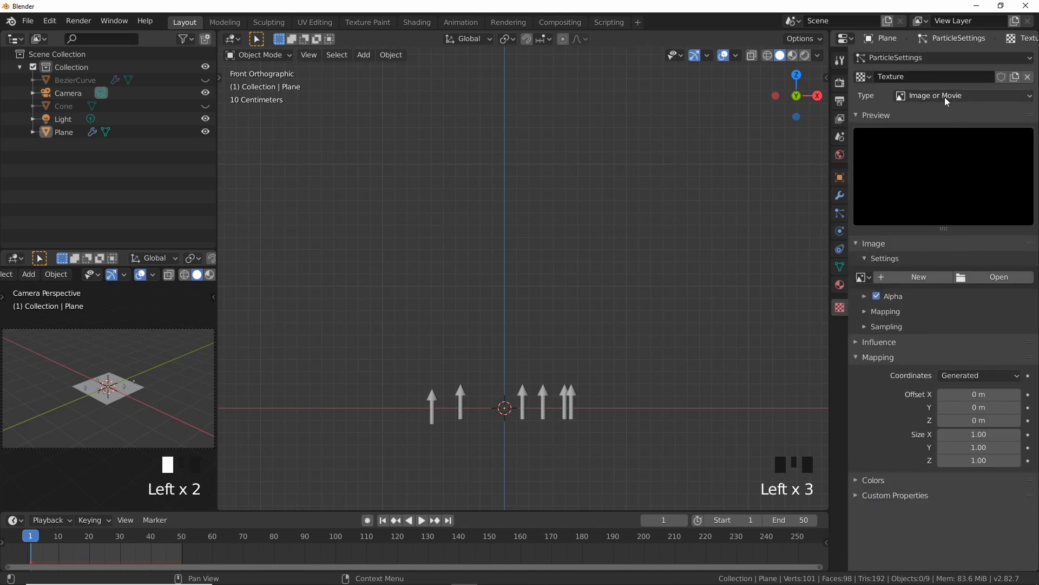
pyautogui.click(966, 96)
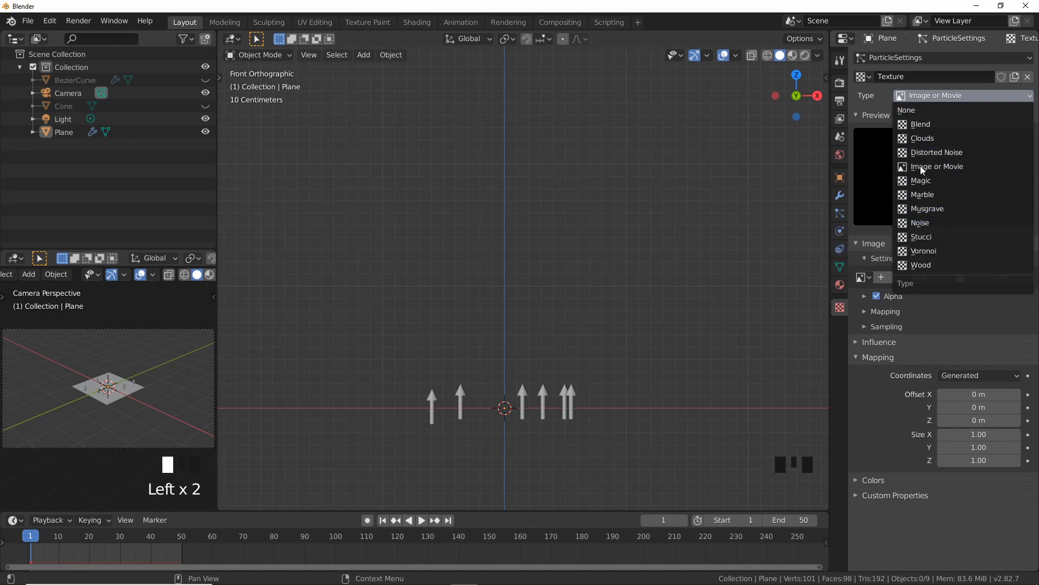
pyautogui.click(923, 138)
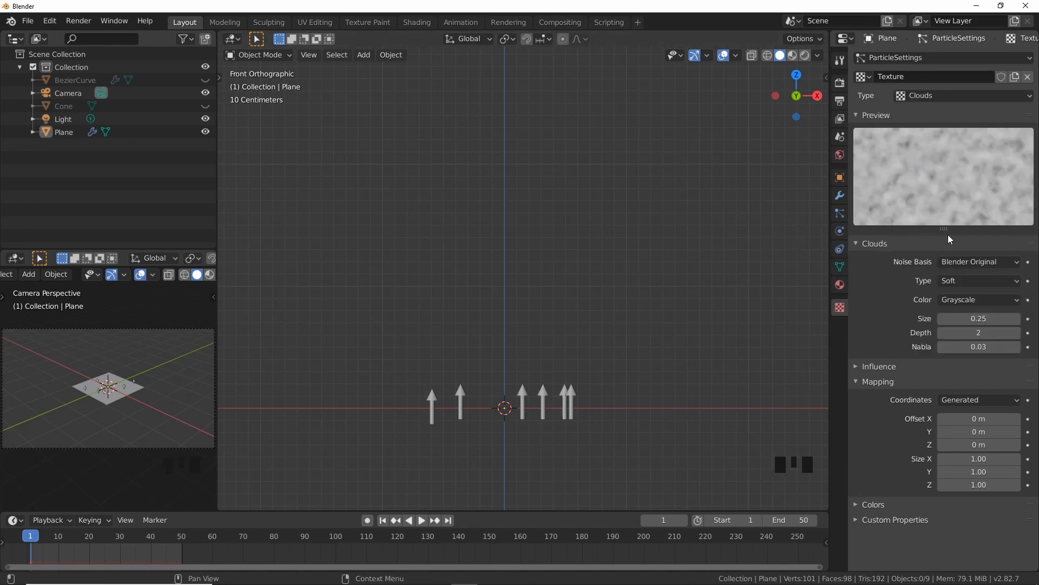
# Step: Enable the Clouds texture's Physics Velocity influence at 1.000 and play the emission in perspective
pyautogui.click(868, 384)
pyautogui.click(866, 372)
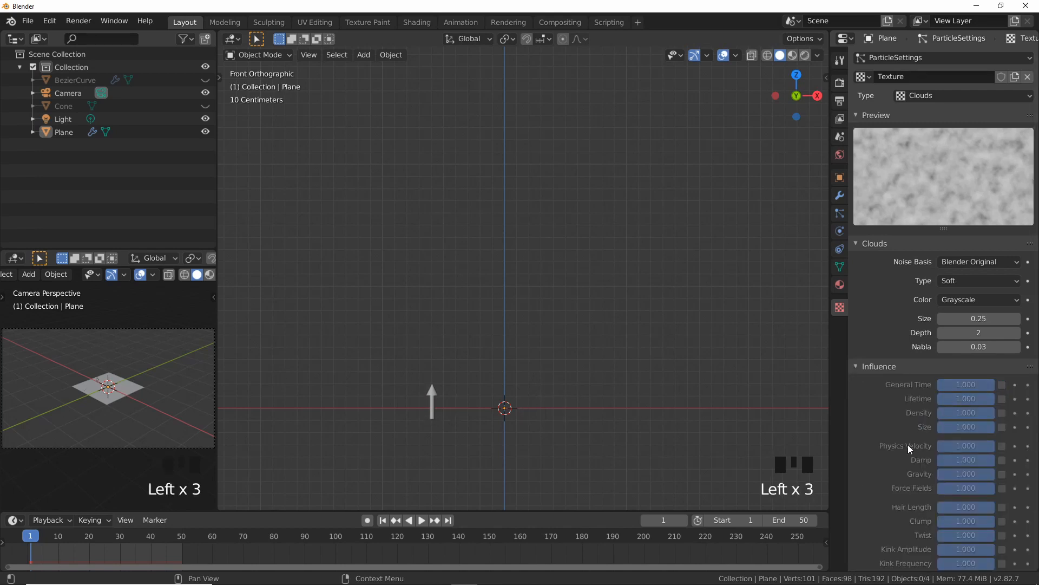
pyautogui.click(1001, 446)
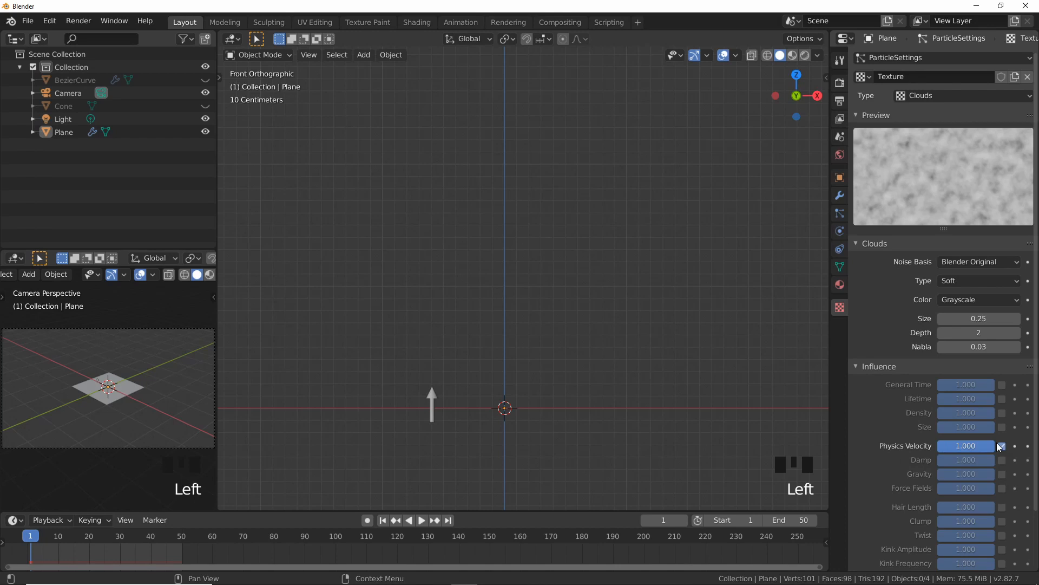
pyautogui.press('space')
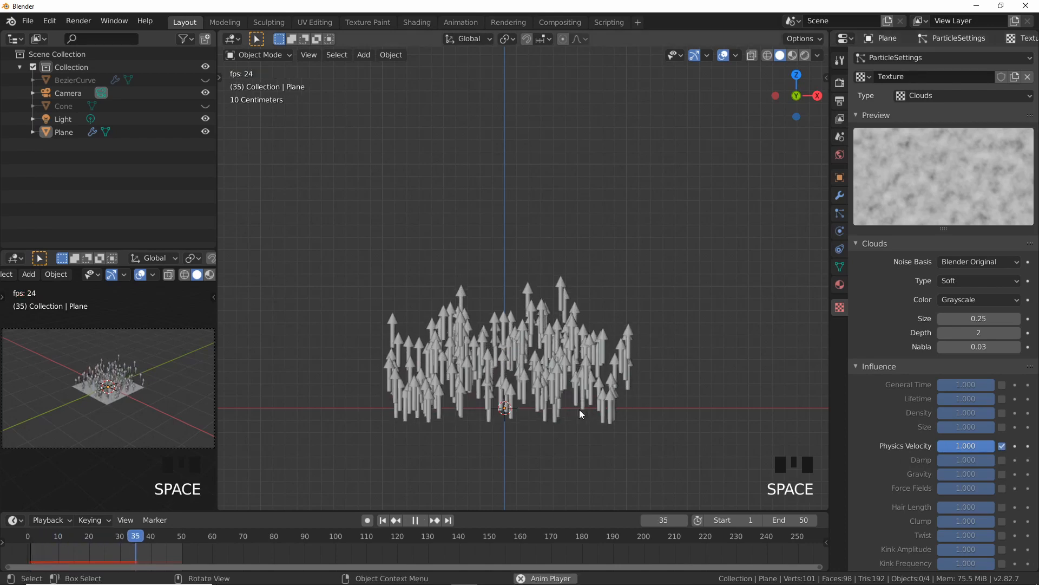
pyautogui.moveTo(509, 418); pyautogui.dragTo(532, 405, button='middle')
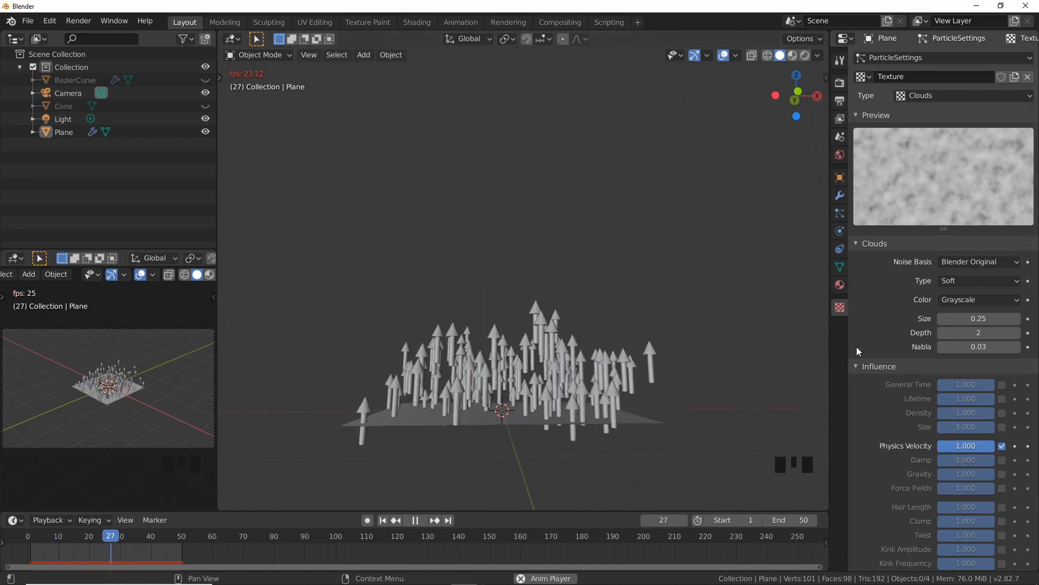
# Step: Set the particle system's Normal velocity to 3 m/s while the emission plays
pyautogui.click(839, 195)
pyautogui.click(840, 213)
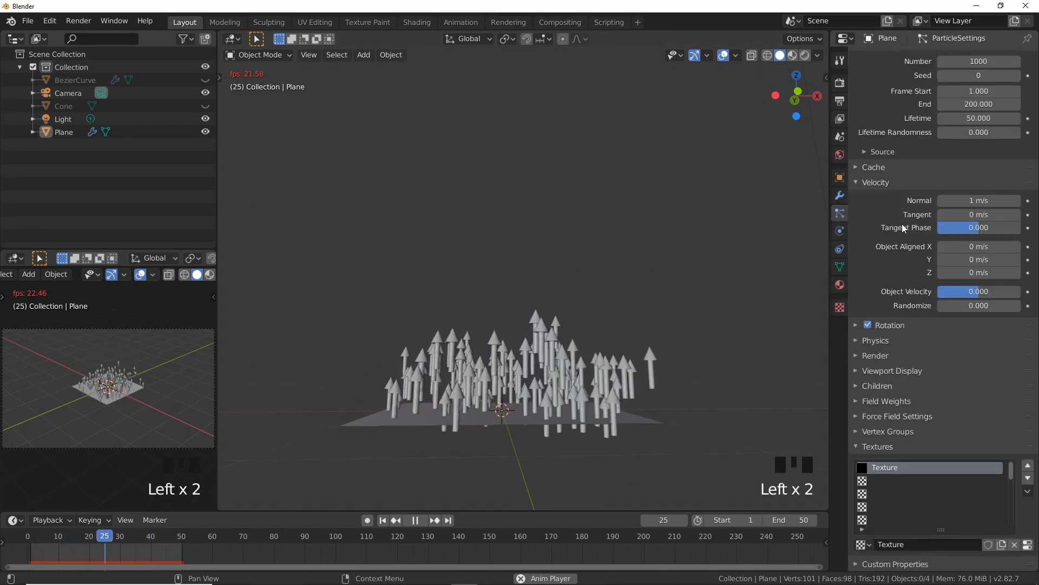
pyautogui.click(983, 201)
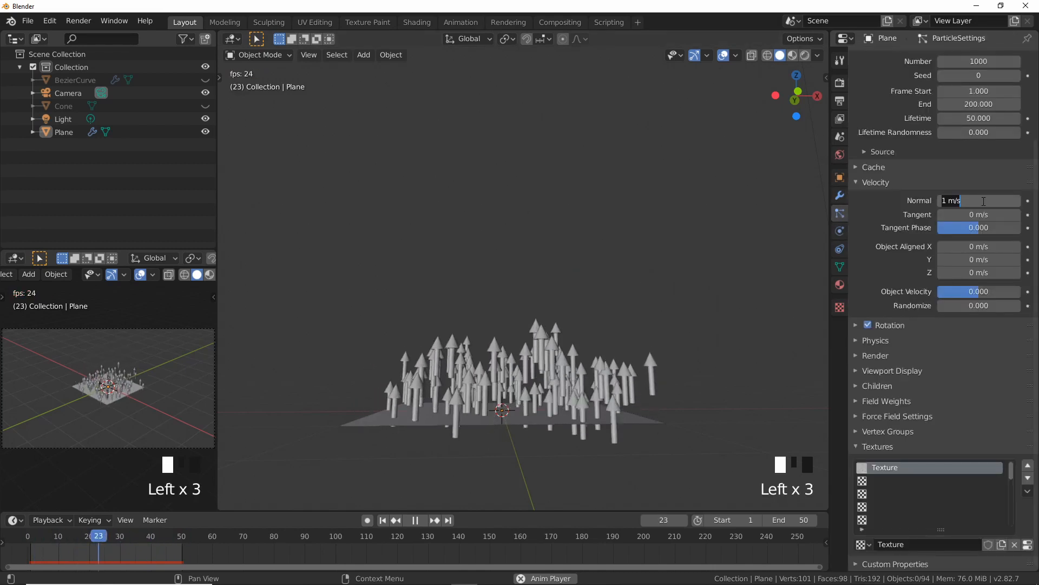
pyautogui.write('55')
pyautogui.click(984, 200)
pyautogui.click(978, 200)
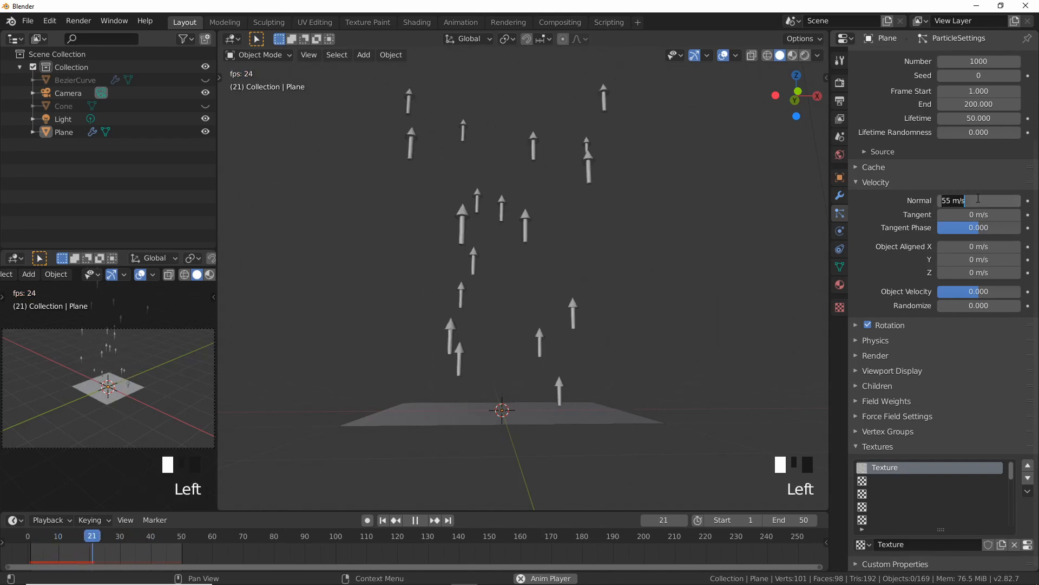
pyautogui.click(668, 345)
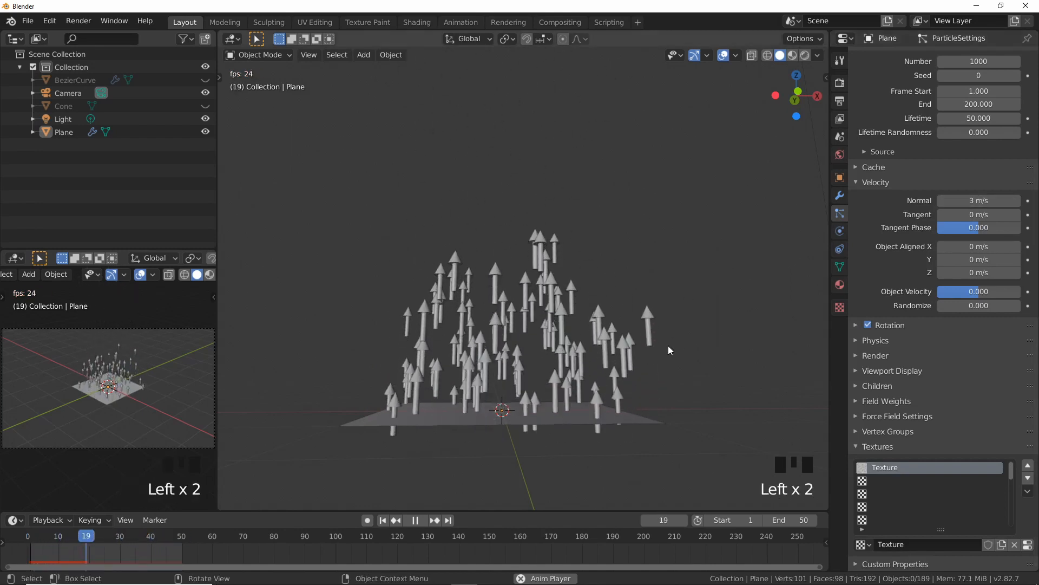
# Step: Watch the emission from the front while lowering the Clouds texture's Physics Velocity influence to 0.000 and raising it back to 1.000
pyautogui.press('KP_1')
pyautogui.scroll(-2, 611, 239)
pyautogui.keyDown('shift'); pyautogui.moveTo(601, 271); pyautogui.dragTo(583, 443, button='middle'); pyautogui.keyUp('shift')
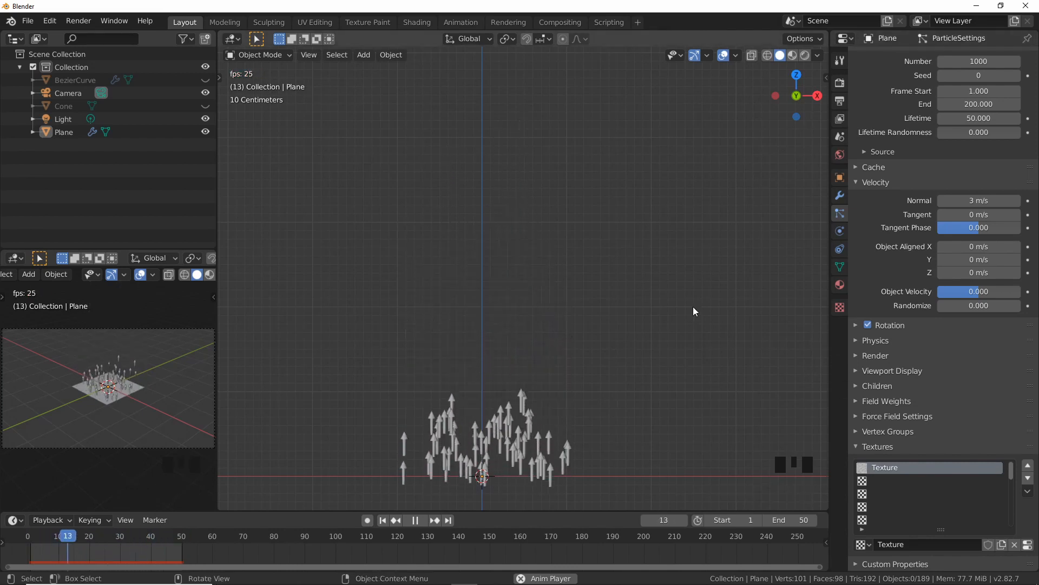
pyautogui.click(1027, 544)
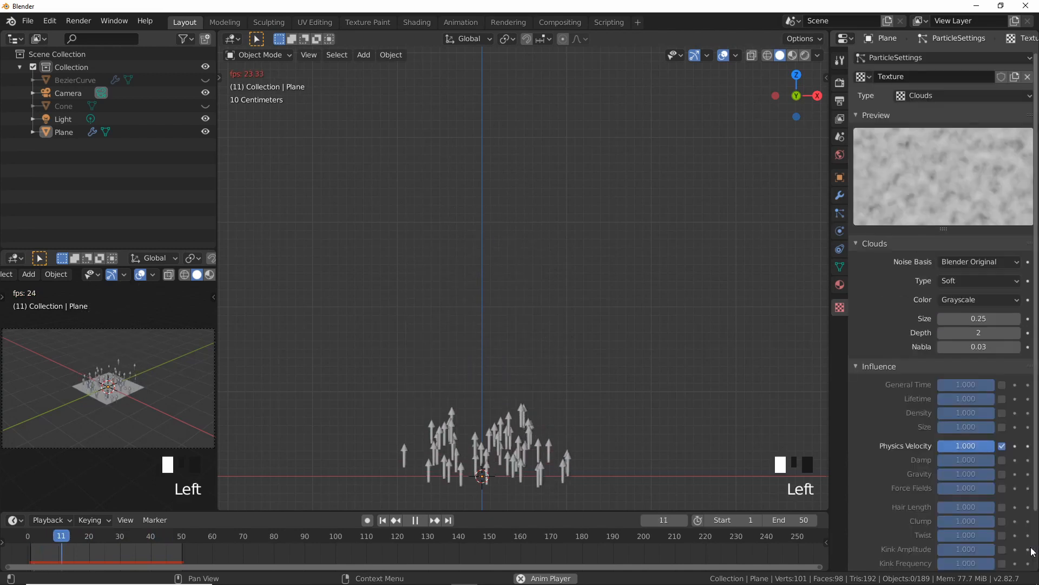
pyautogui.moveTo(974, 445); pyautogui.dragTo(939, 450)
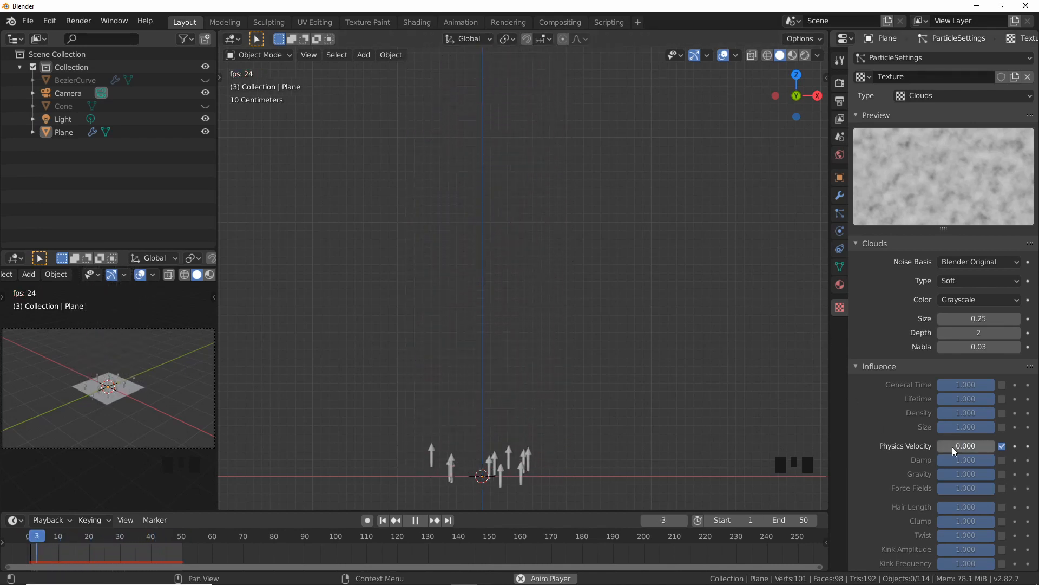
pyautogui.moveTo(953, 447); pyautogui.dragTo(997, 447)
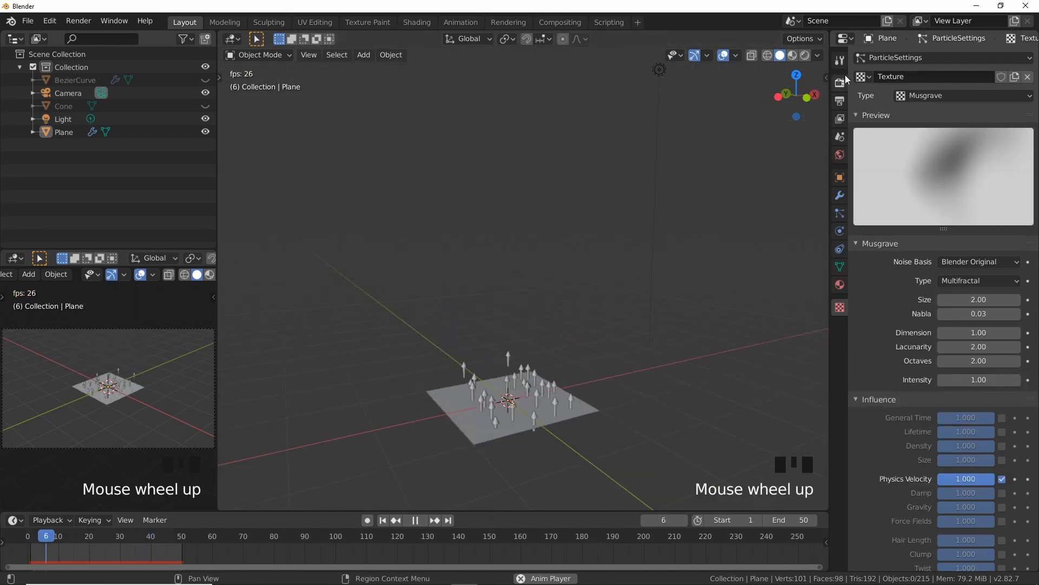
# Step: Select the plane and expand the Rotation settings of its particle system
pyautogui.click(842, 197)
pyautogui.click(571, 403)
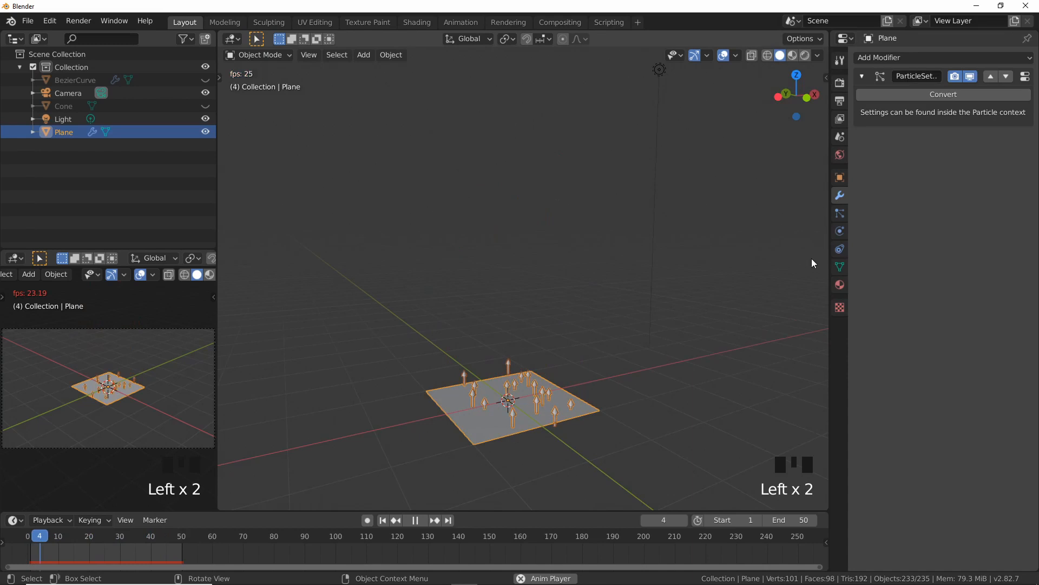
pyautogui.click(840, 213)
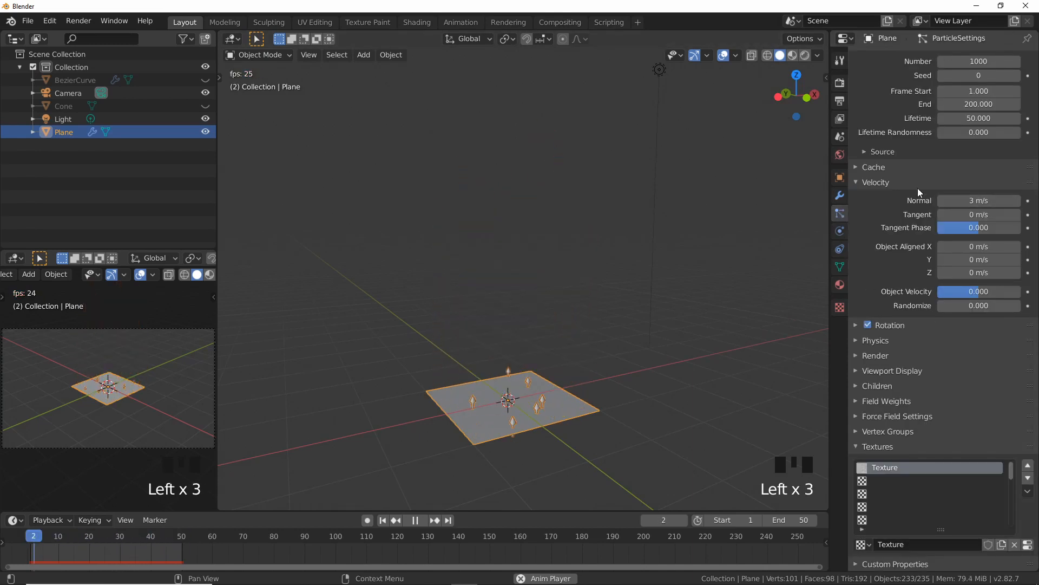
pyautogui.click(855, 326)
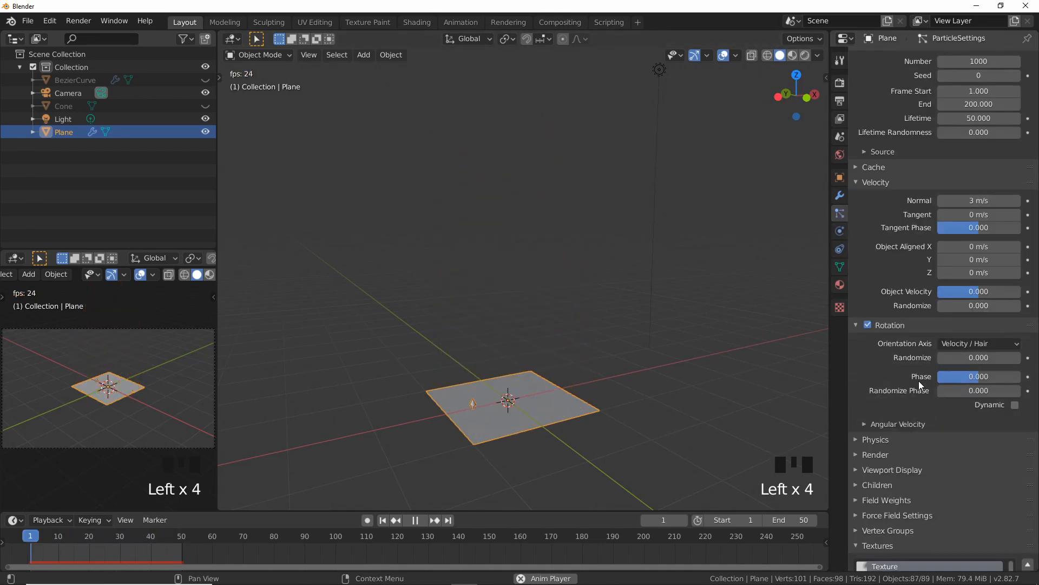